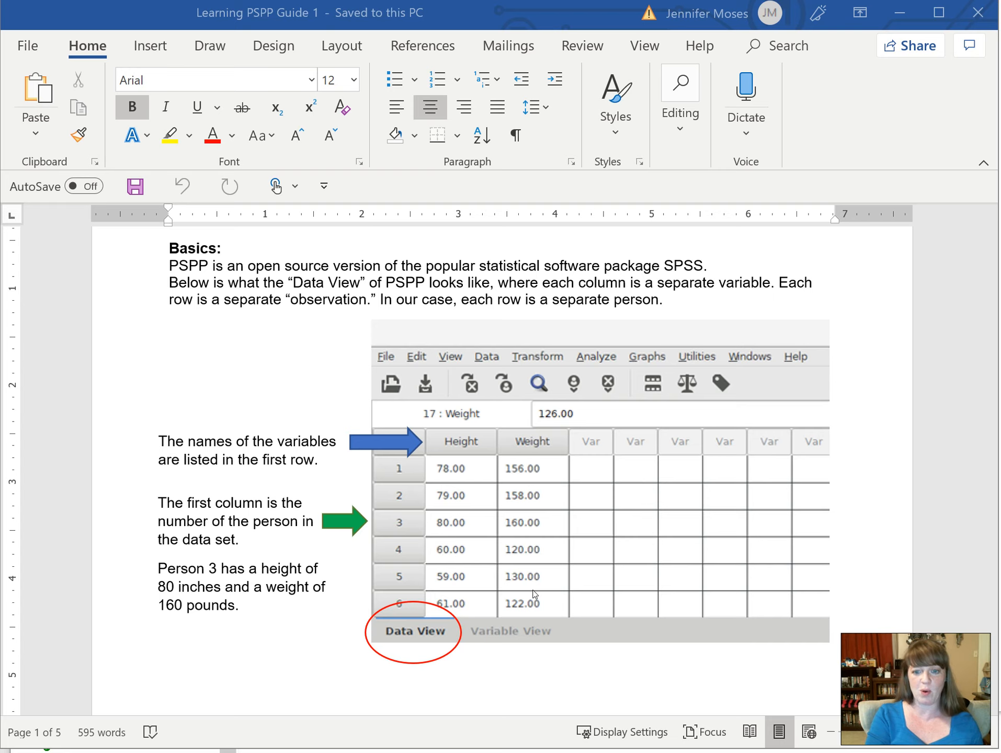
Read the guide's Variable View section, including the descriptions of the variable name and type settings.
scroll(358, 543, "down", 10)
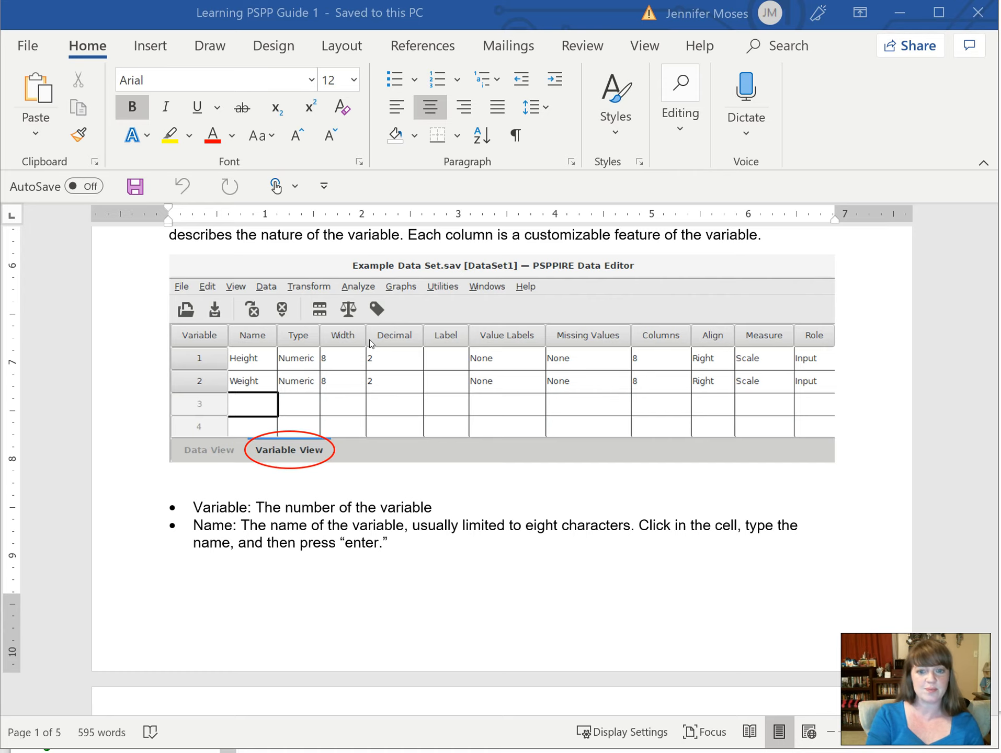
scroll(370, 342, "down", 3)
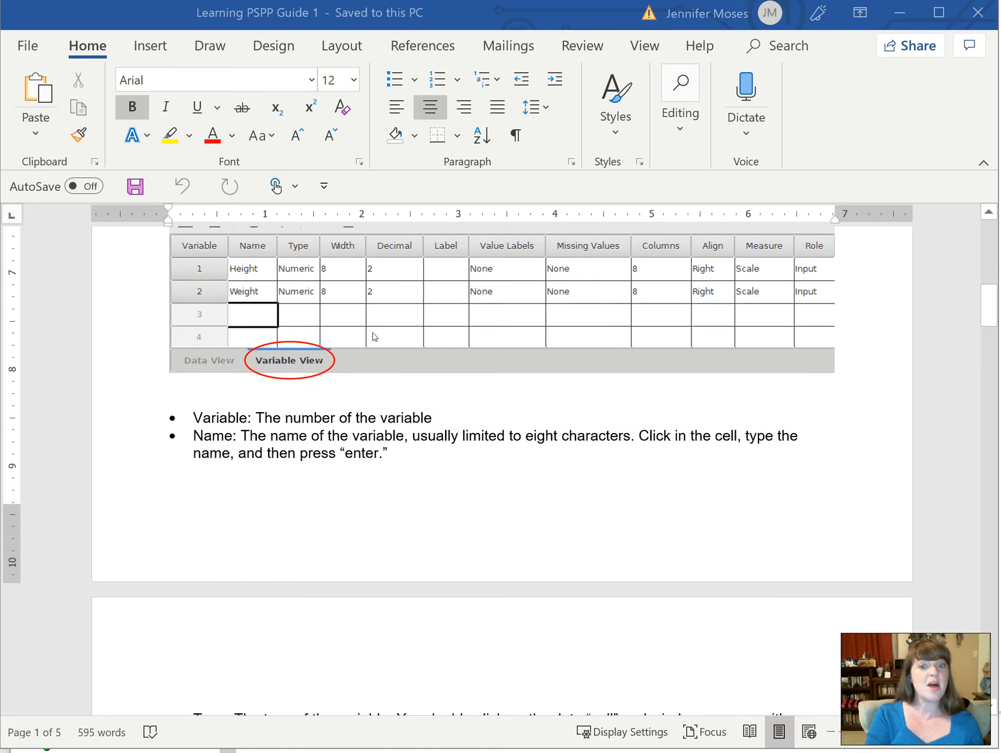
scroll(374, 337, "up", 1)
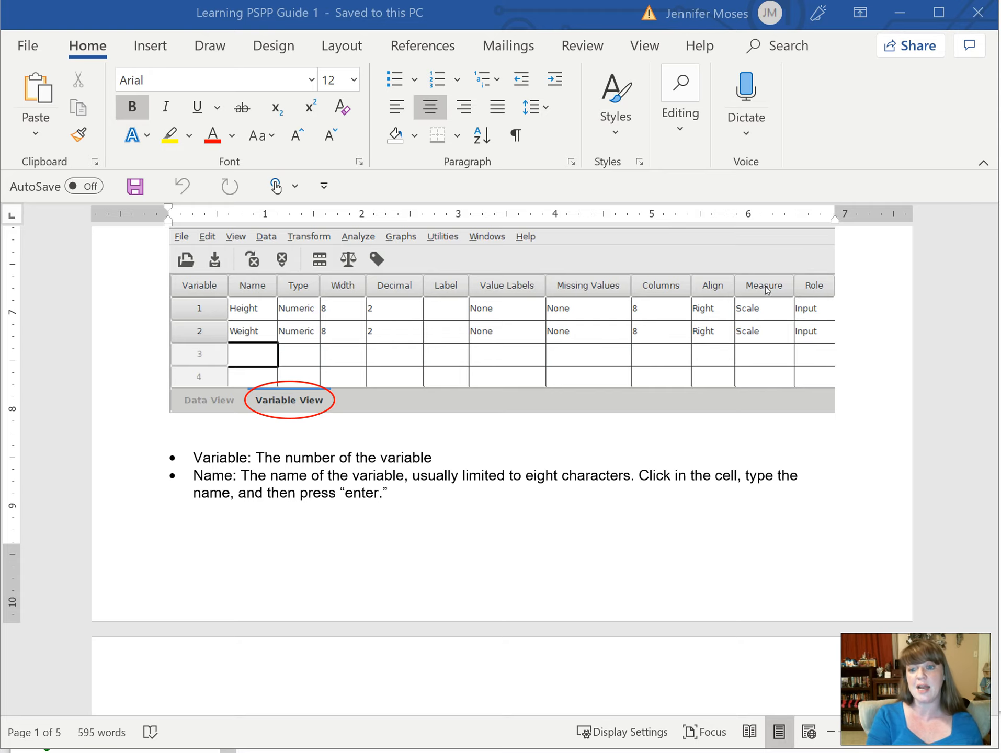
scroll(551, 512, "down", 3)
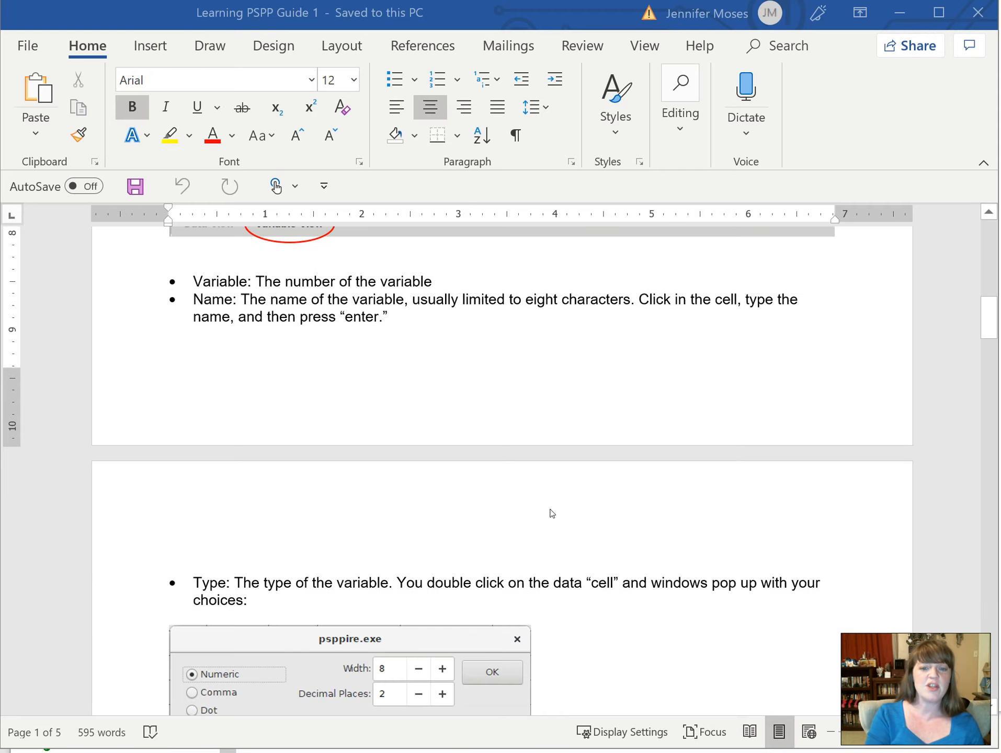
scroll(551, 512, "down", 2)
scroll(550, 513, "up", 3)
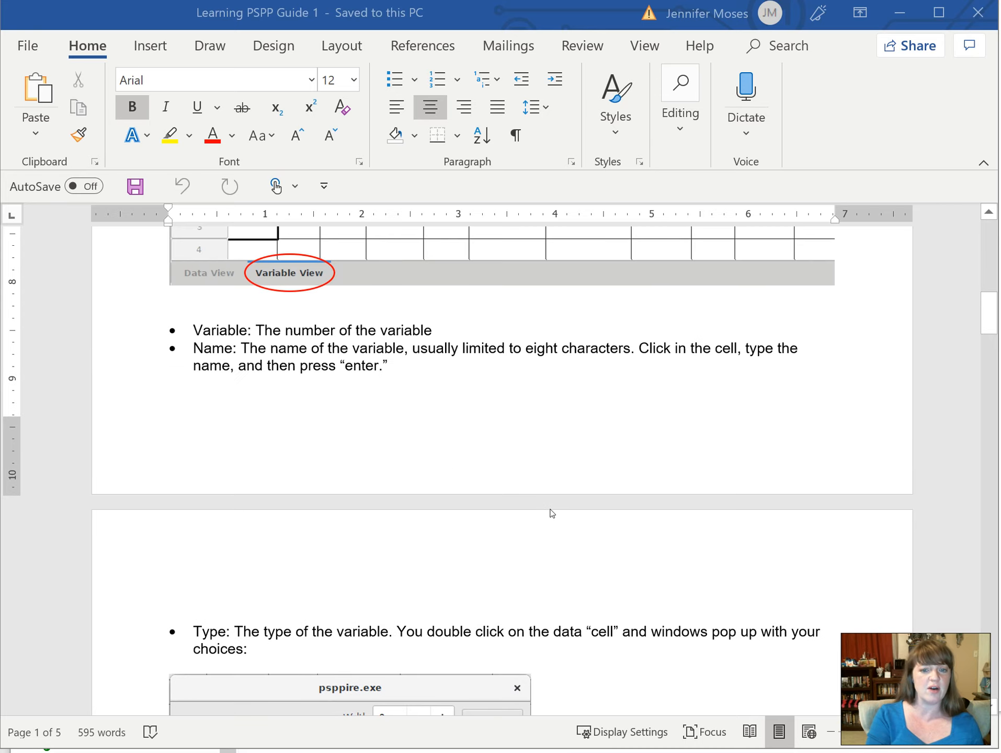
scroll(550, 512, "down", 2)
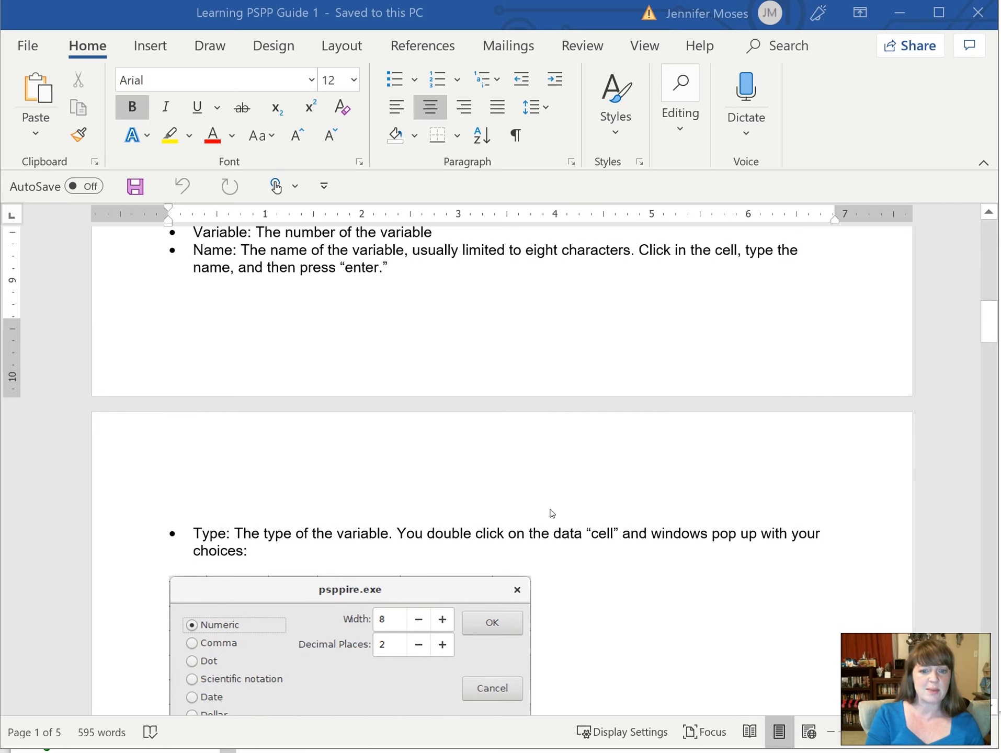
scroll(551, 512, "down", 3)
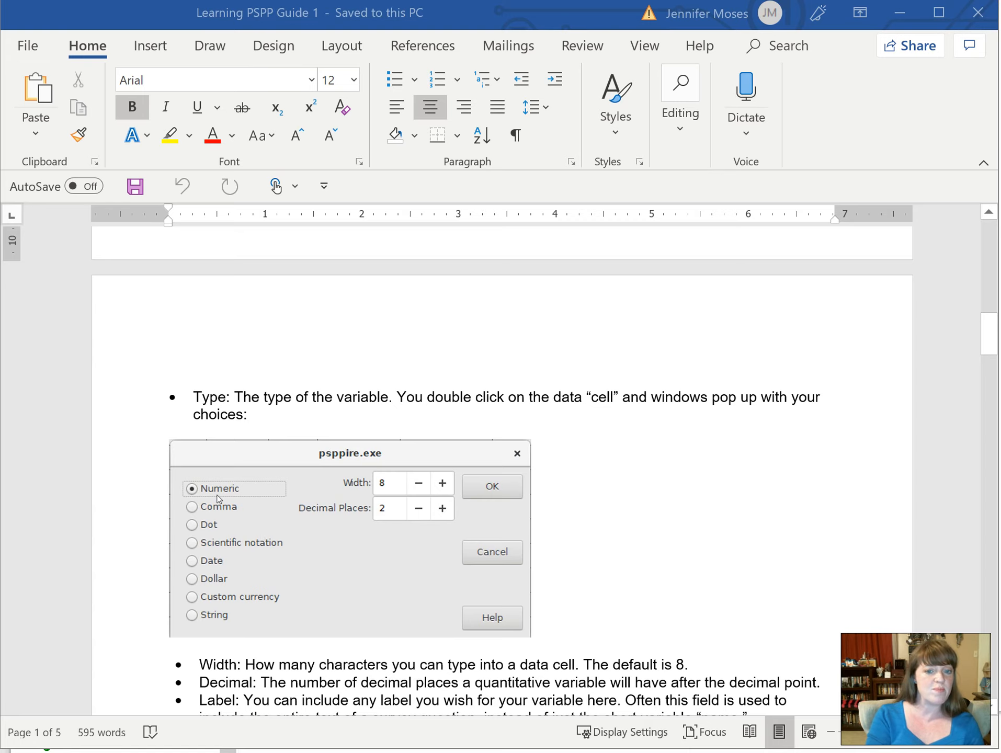
scroll(278, 399, "up", 8)
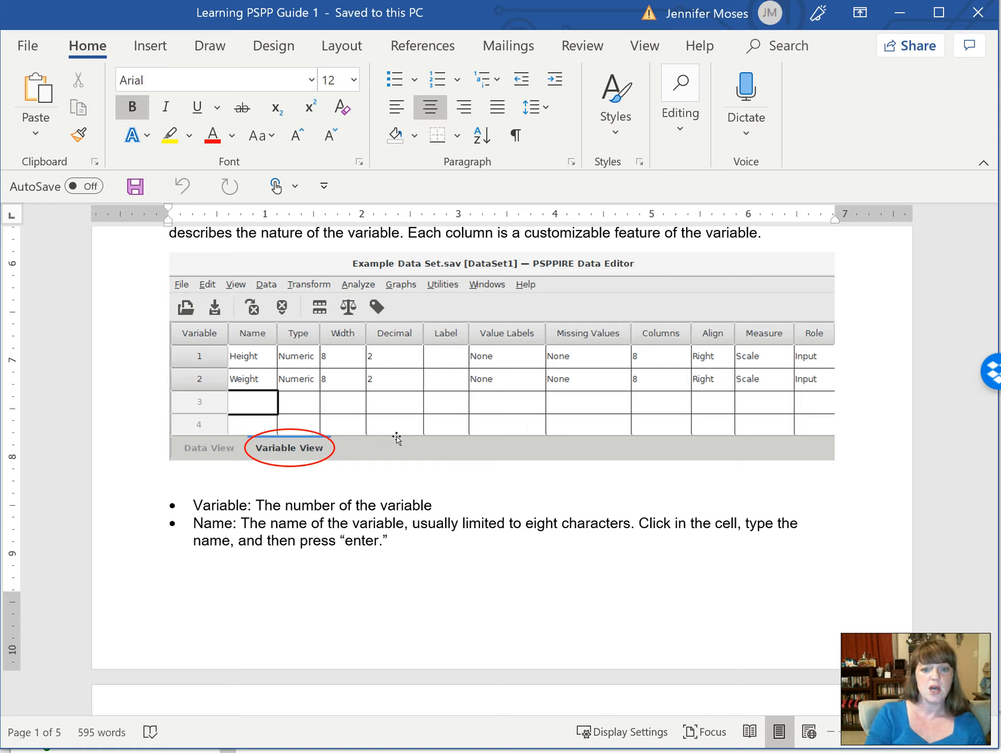
scroll(397, 438, "down", 10)
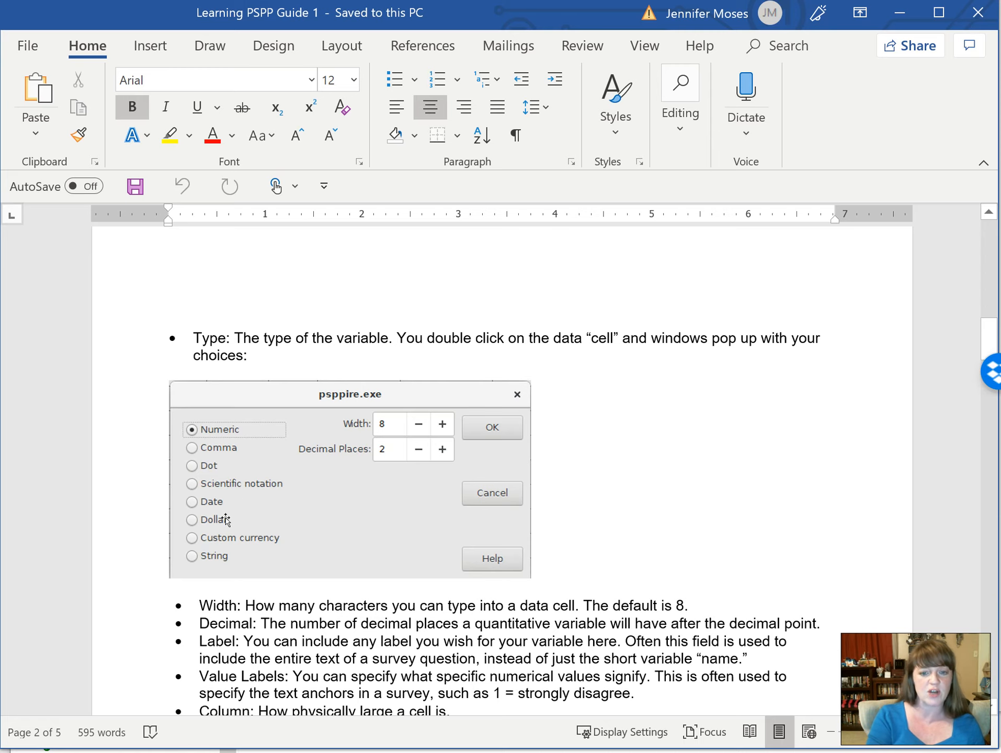
Read the guide's descriptions of the remaining variable attributes, from Width to Role, and compare them with the Variable View picture.
scroll(226, 520, "down", 1)
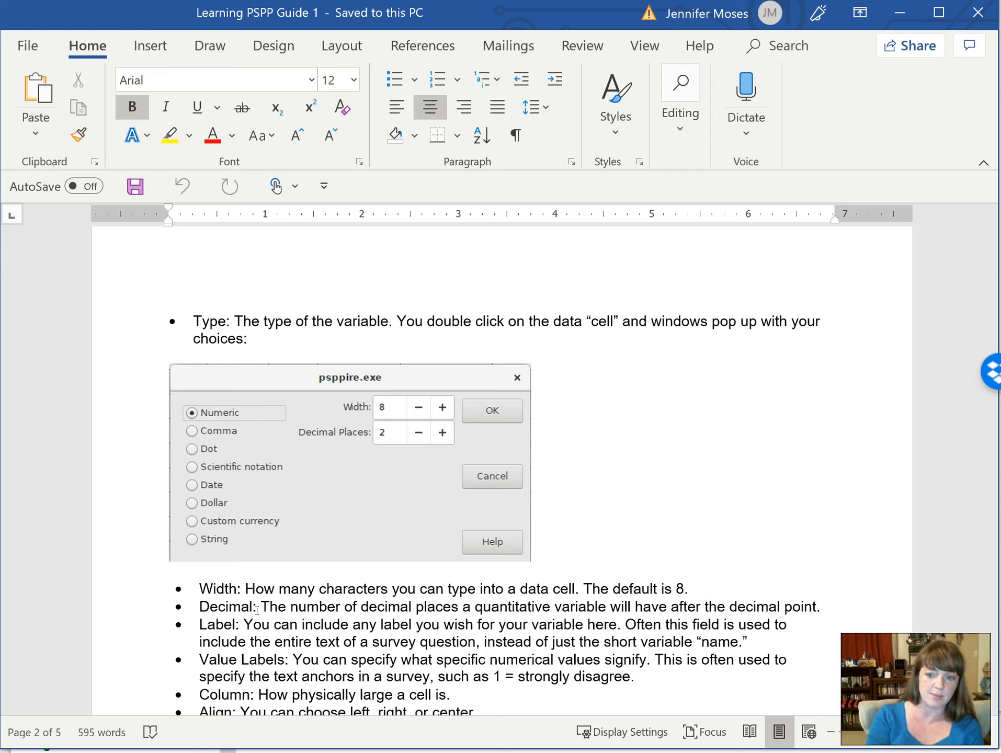
scroll(257, 609, "down", 3)
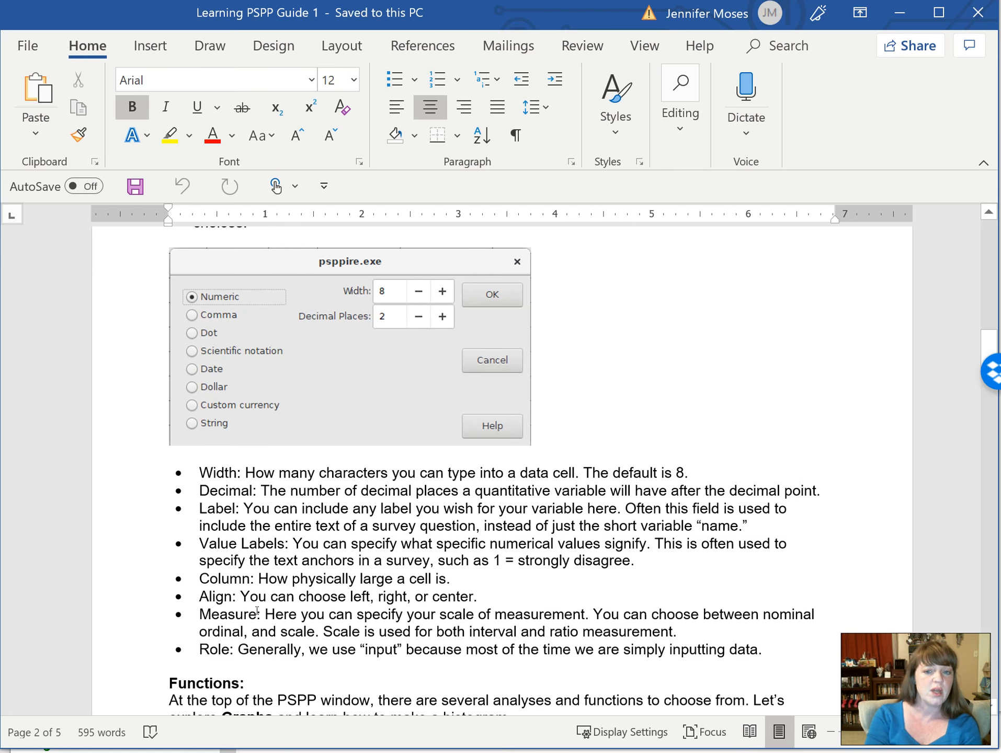
scroll(257, 610, "down", 3)
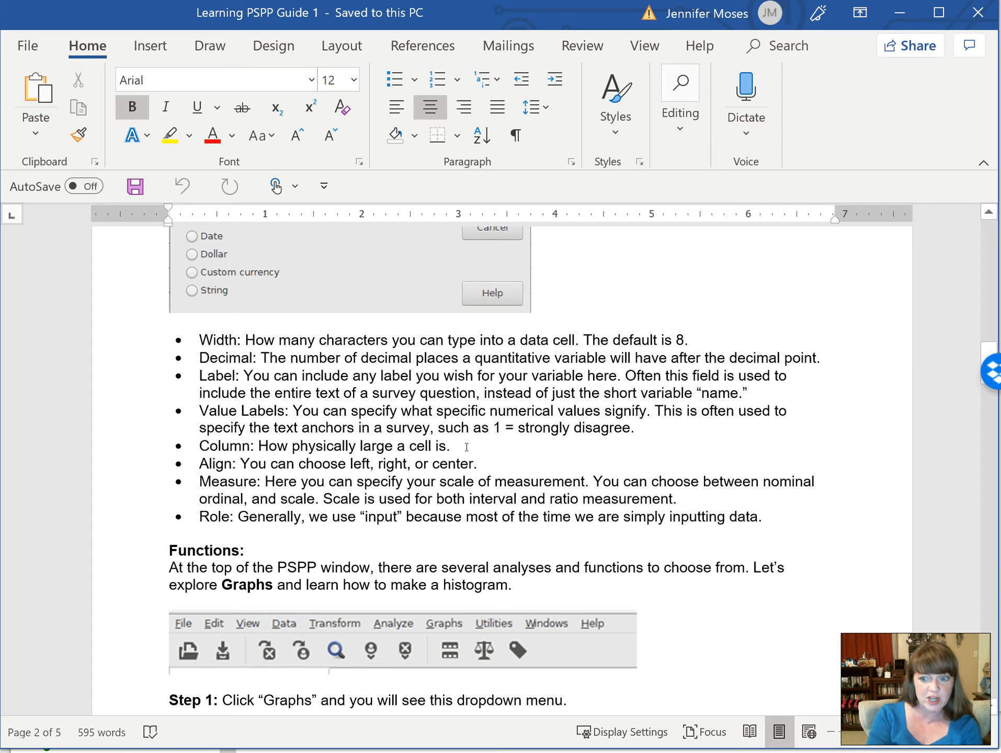
scroll(466, 446, "up", 20)
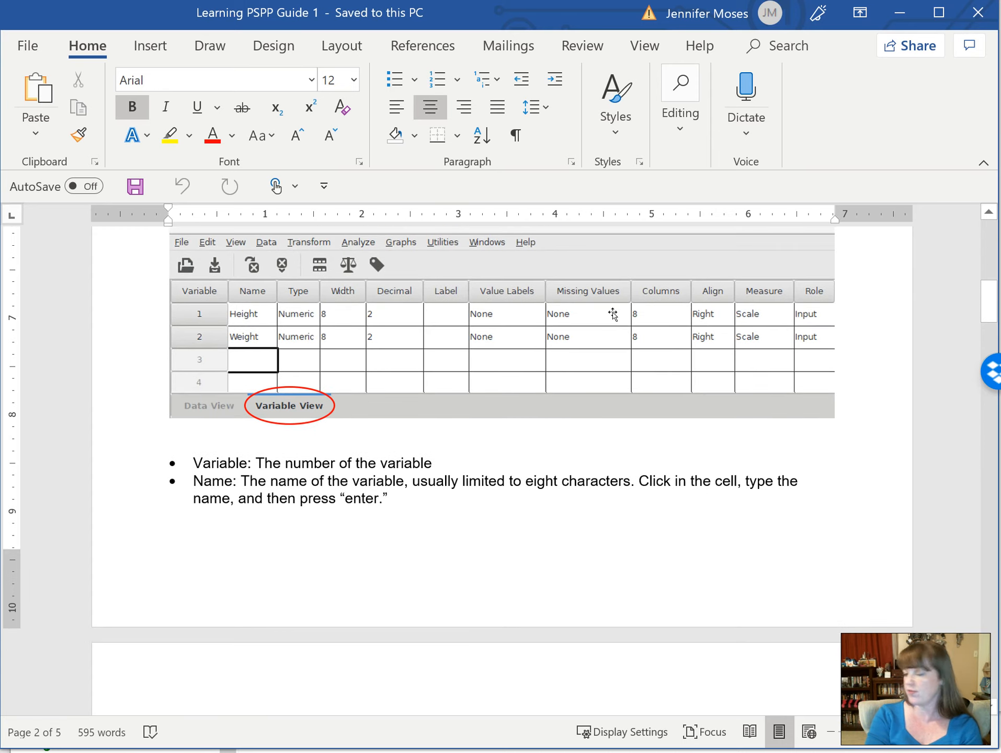
scroll(612, 527, "down", 15)
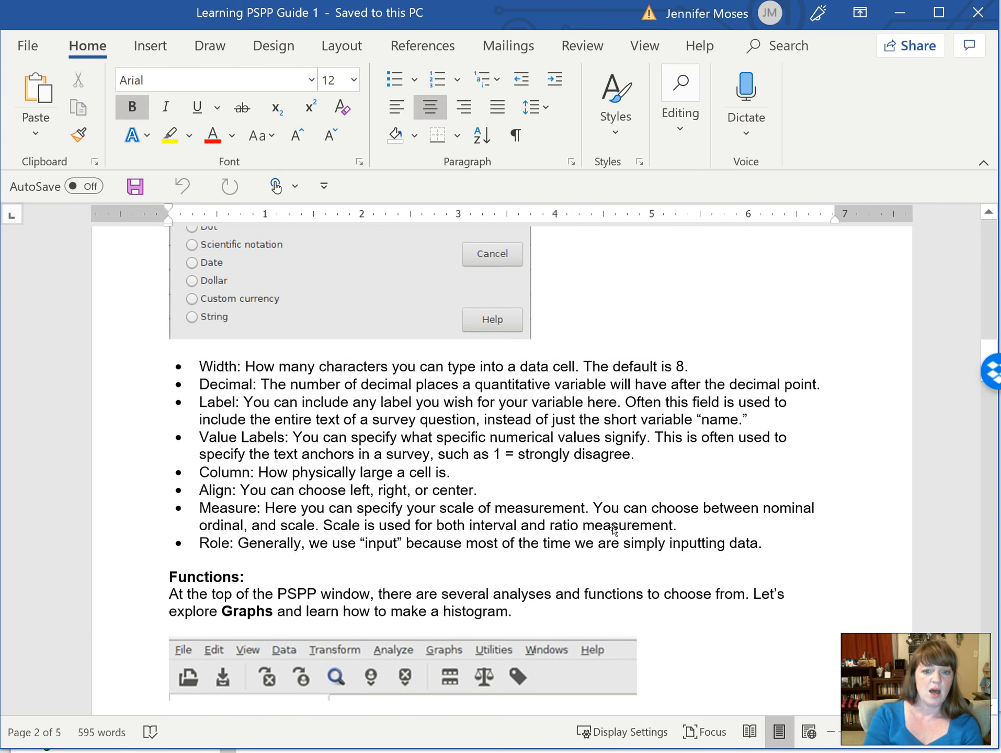
Read the Functions section and Step 1 about the Graphs options for making a histogram.
scroll(613, 527, "down", 6)
scroll(613, 527, "down", 1)
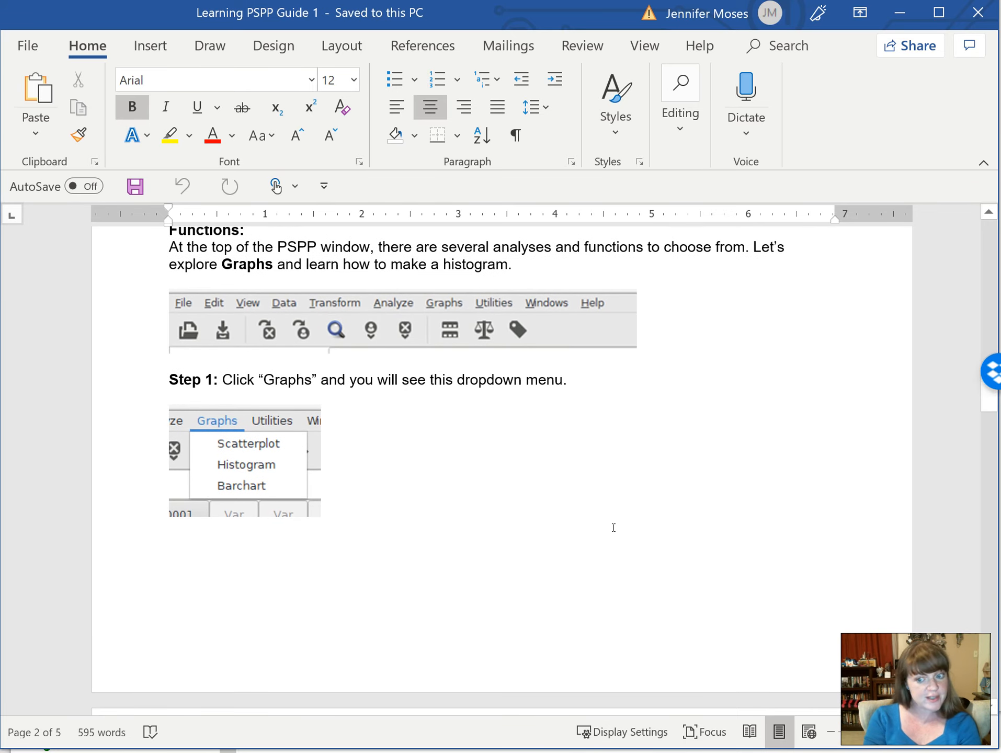
scroll(613, 527, "up", 1)
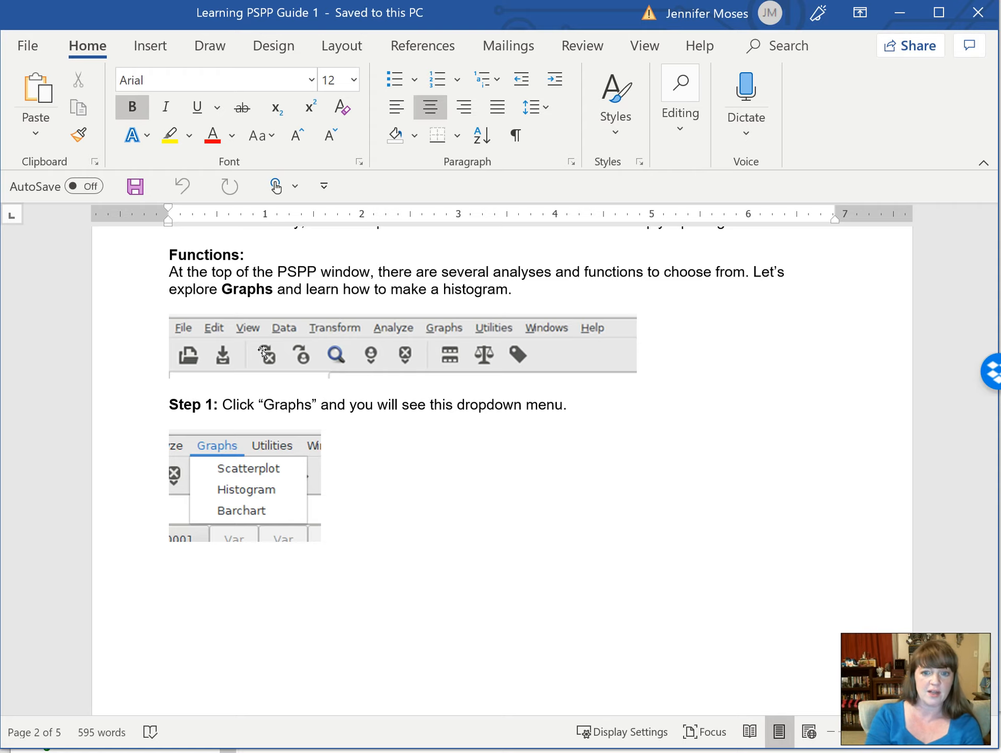
scroll(263, 351, "down", 1)
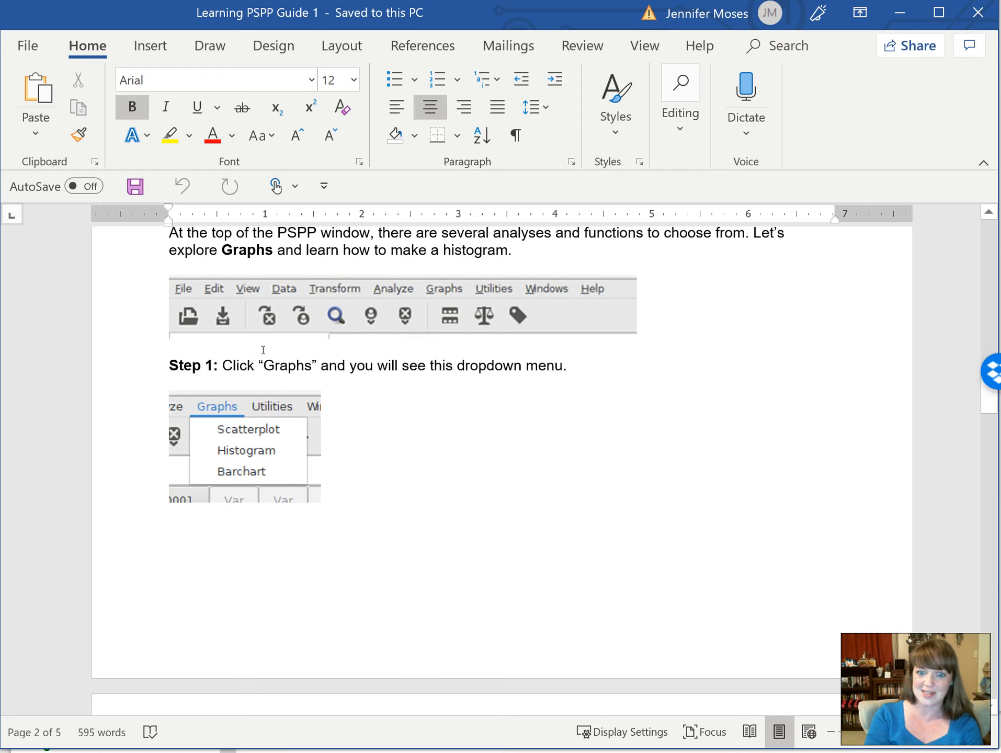
scroll(261, 351, "down", 2)
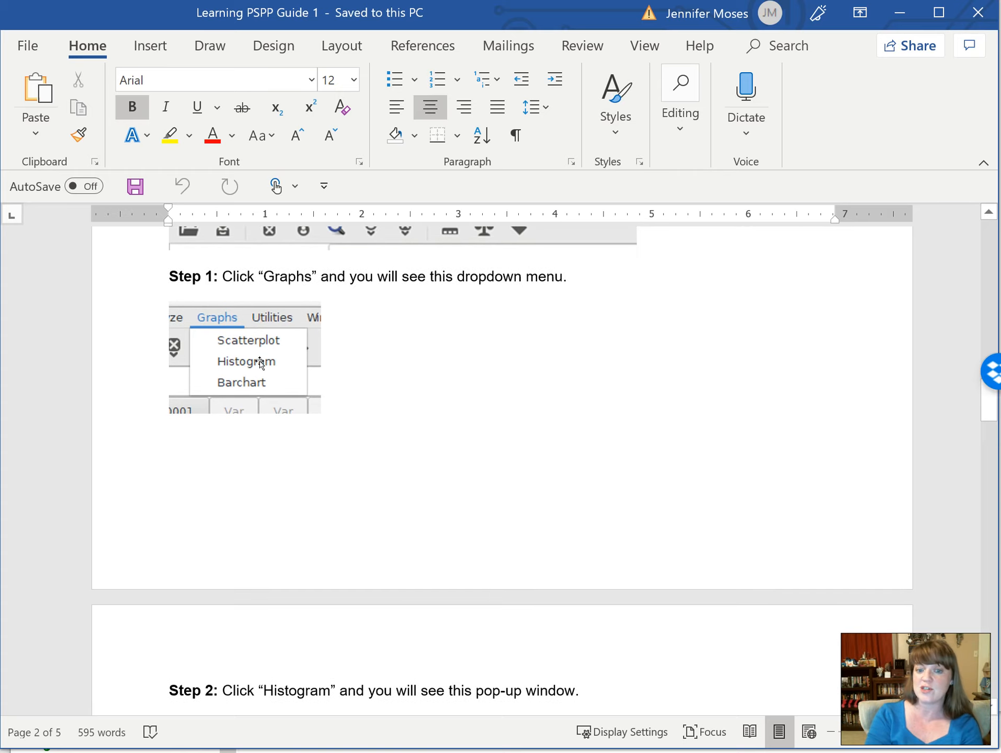
scroll(260, 362, "down", 2)
scroll(260, 361, "up", 2)
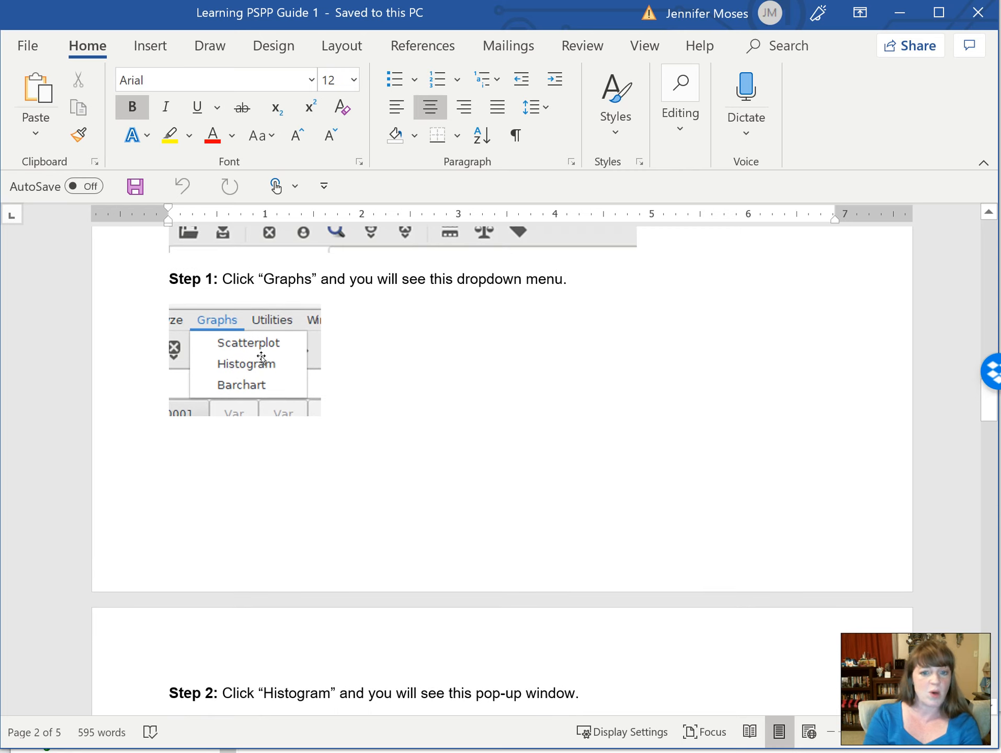
Examine Steps 2 to 5 on the Histogram dialog, covering variable selection and the normal curve display option.
scroll(295, 422, "down", 6)
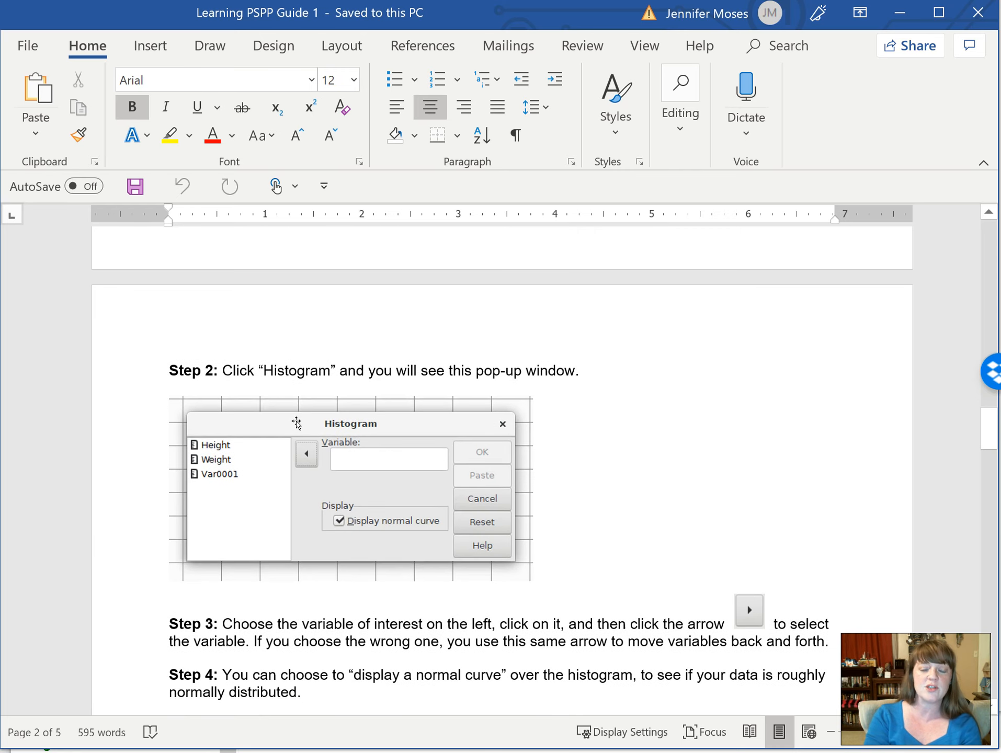
scroll(296, 423, "down", 2)
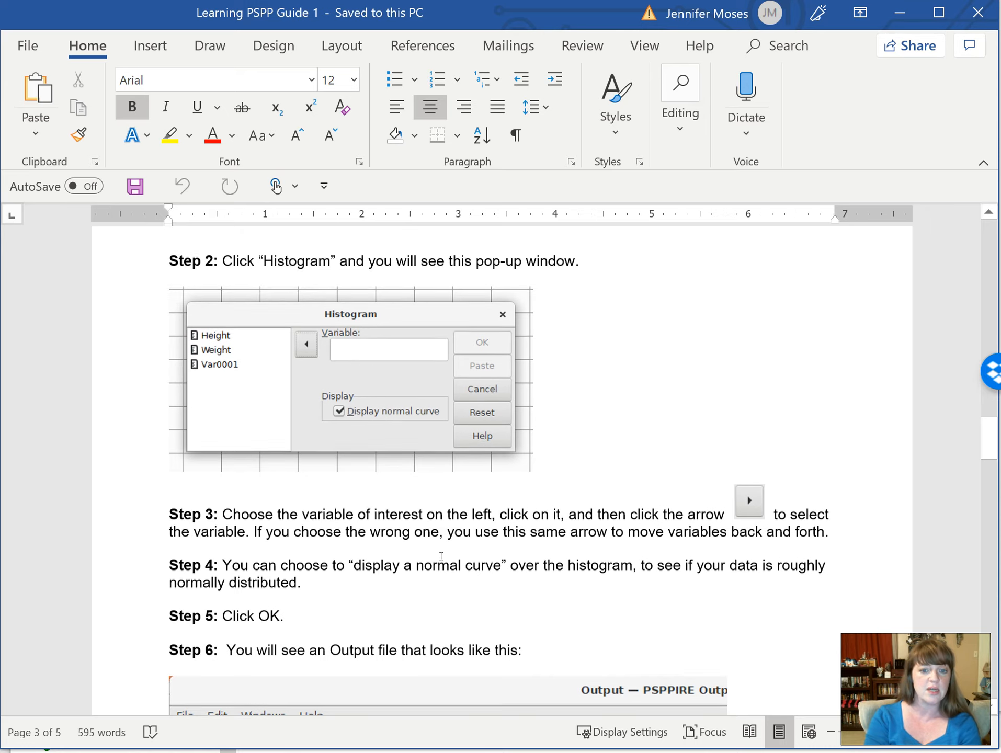
scroll(441, 555, "down", 1)
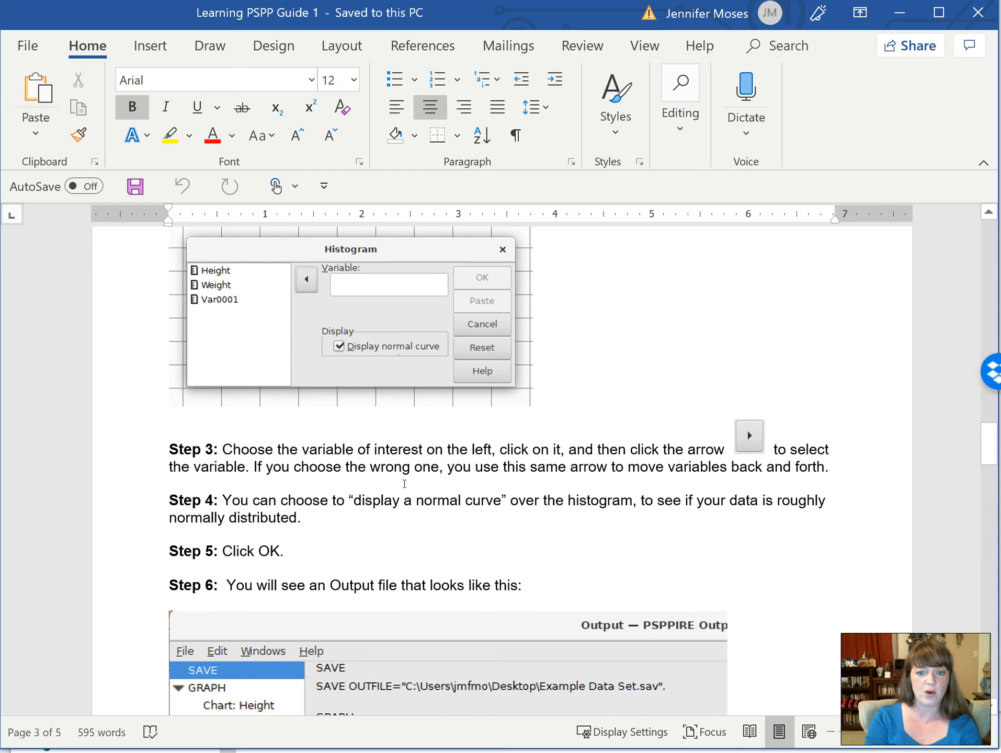
scroll(360, 340, "up", 1)
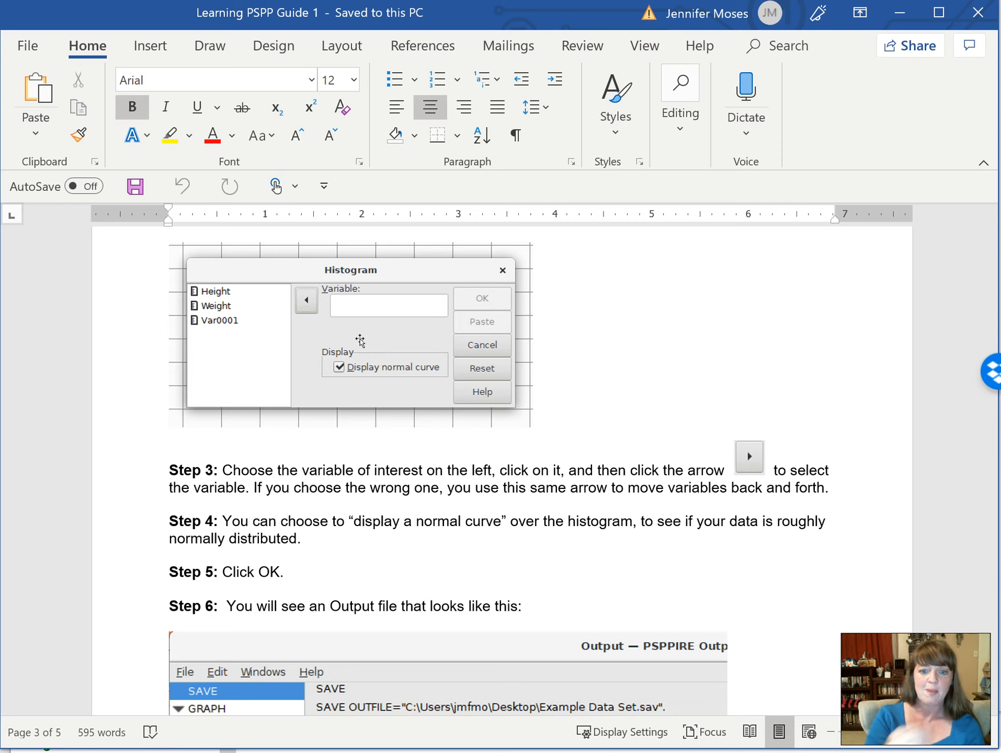
scroll(360, 340, "down", 4)
scroll(379, 368, "up", 3)
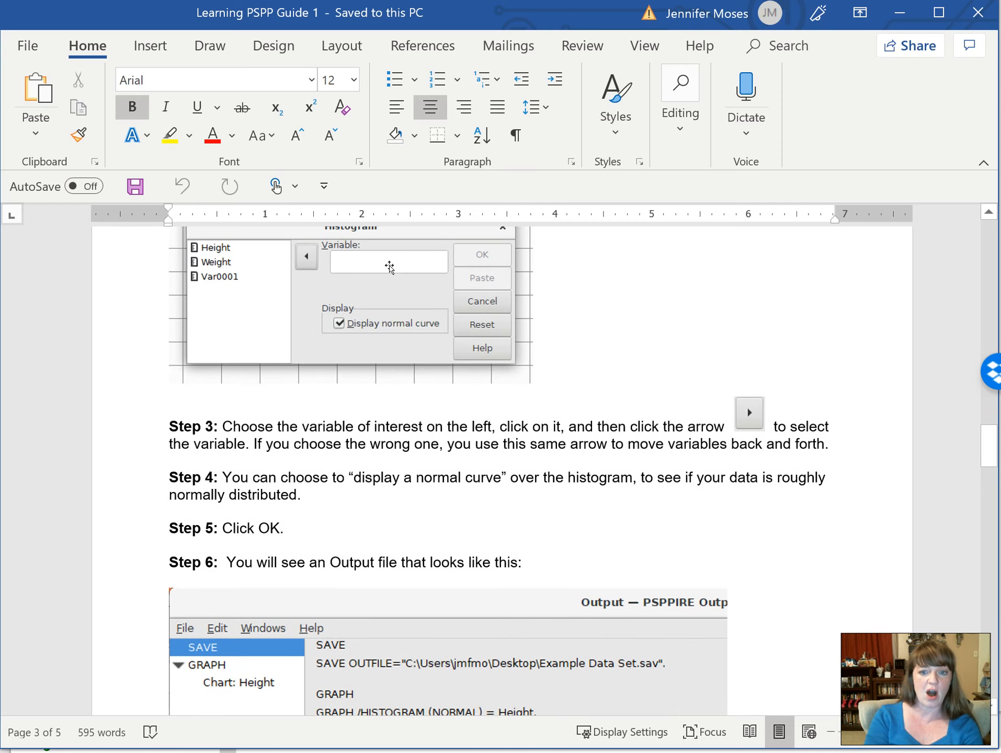
scroll(308, 314, "down", 1, "ctrl")
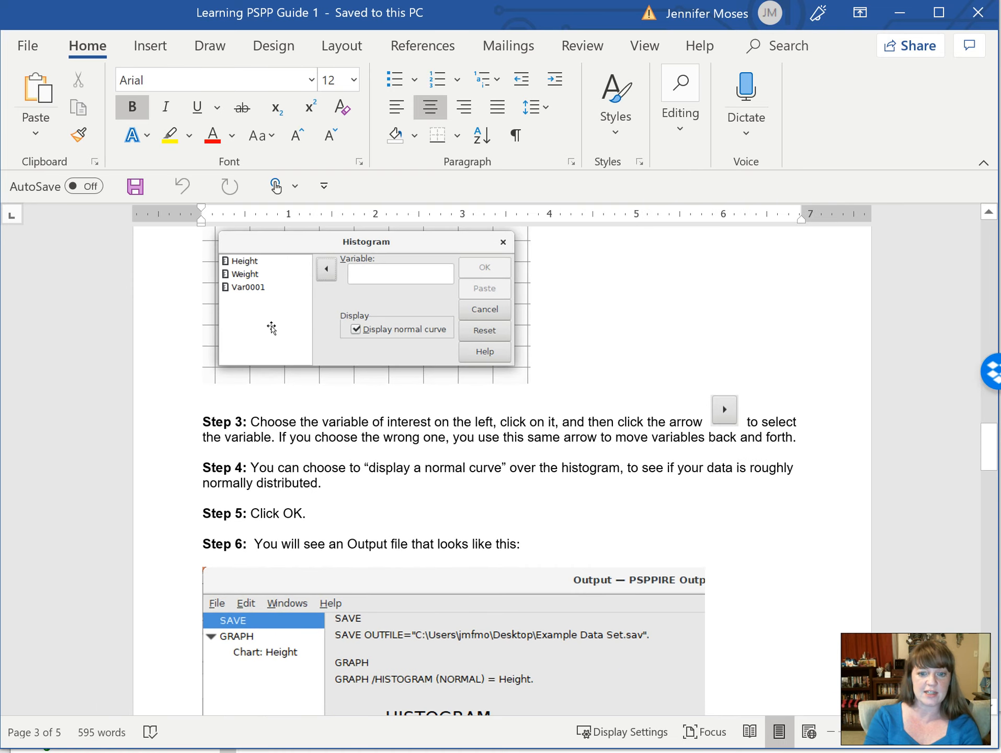
scroll(271, 327, "down", 3)
scroll(336, 415, "up", 2)
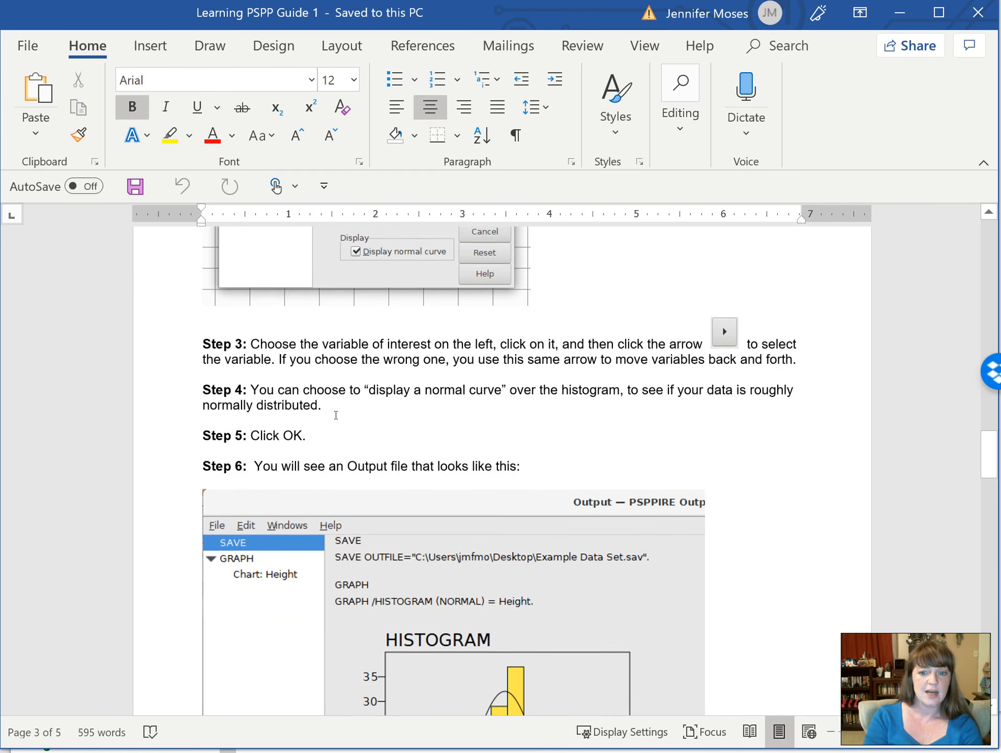
scroll(336, 415, "up", 1)
scroll(283, 288, "up", 1)
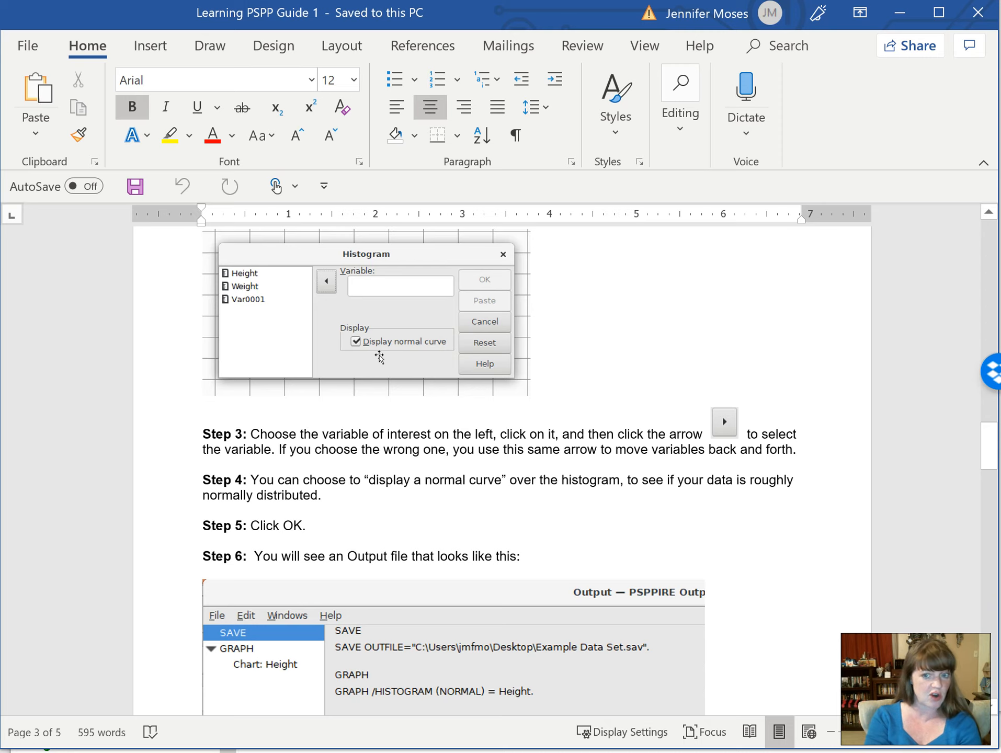
scroll(365, 348, "down", 1)
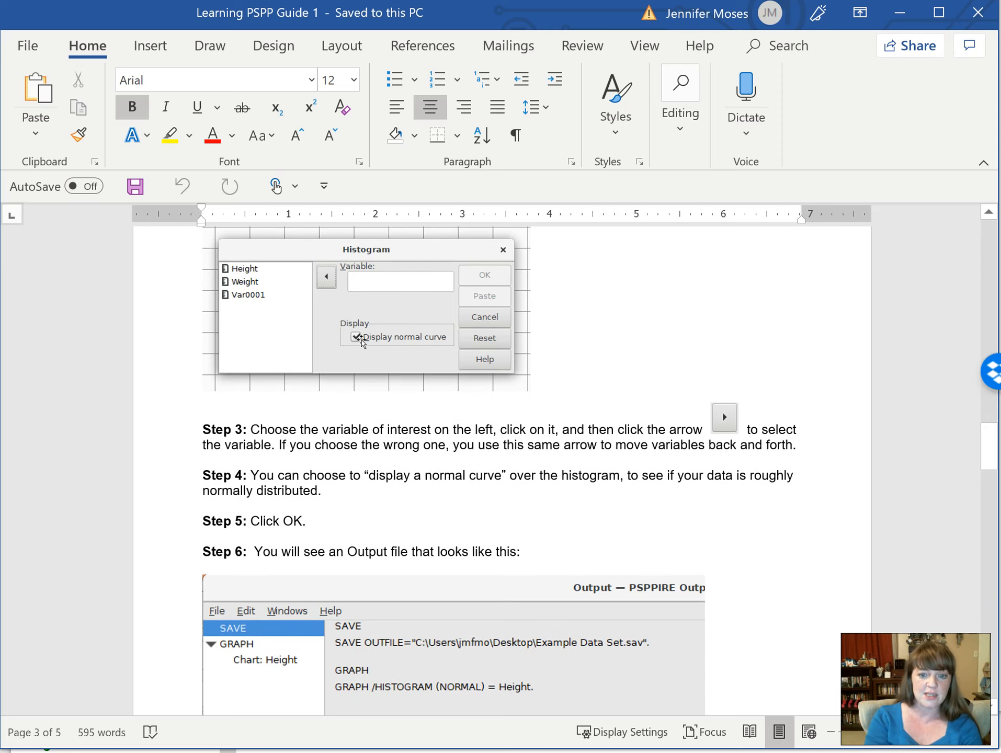
Read Steps 6 to 8 on the histogram output and on exporting the graph as a named PDF file.
scroll(432, 456, "down", 6)
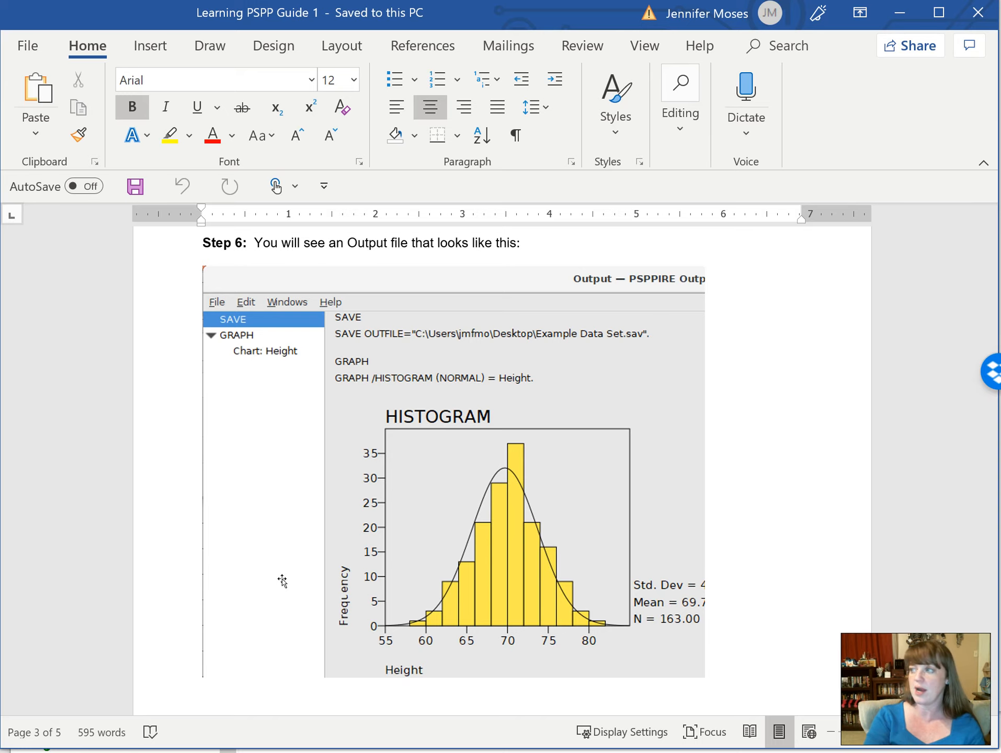
scroll(282, 581, "down", 10)
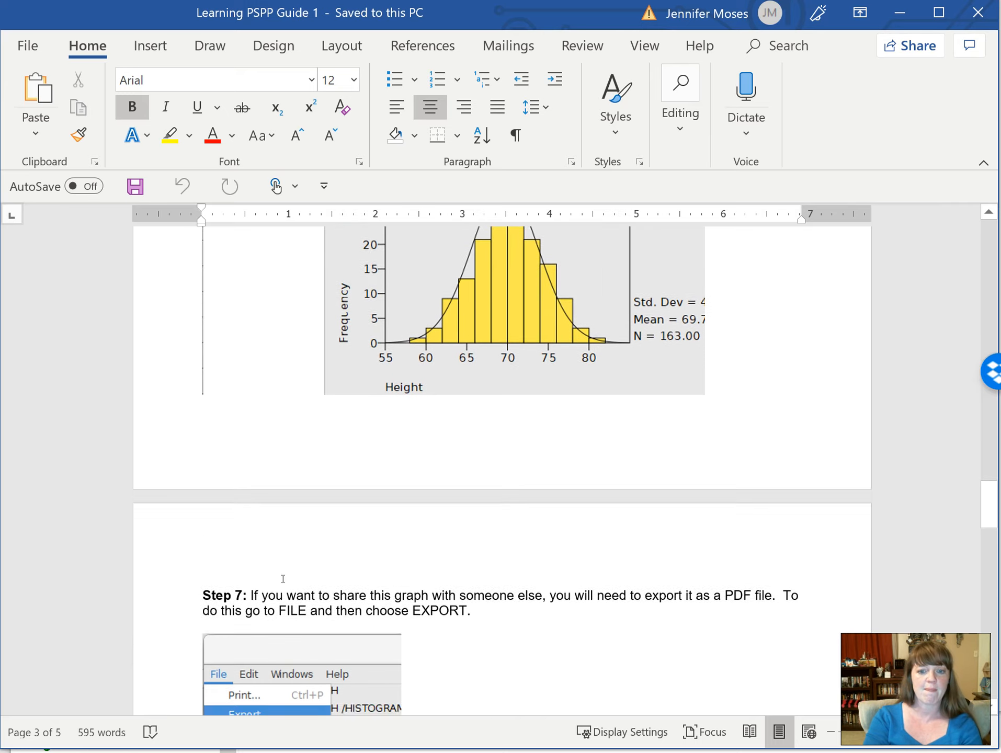
scroll(283, 580, "down", 4)
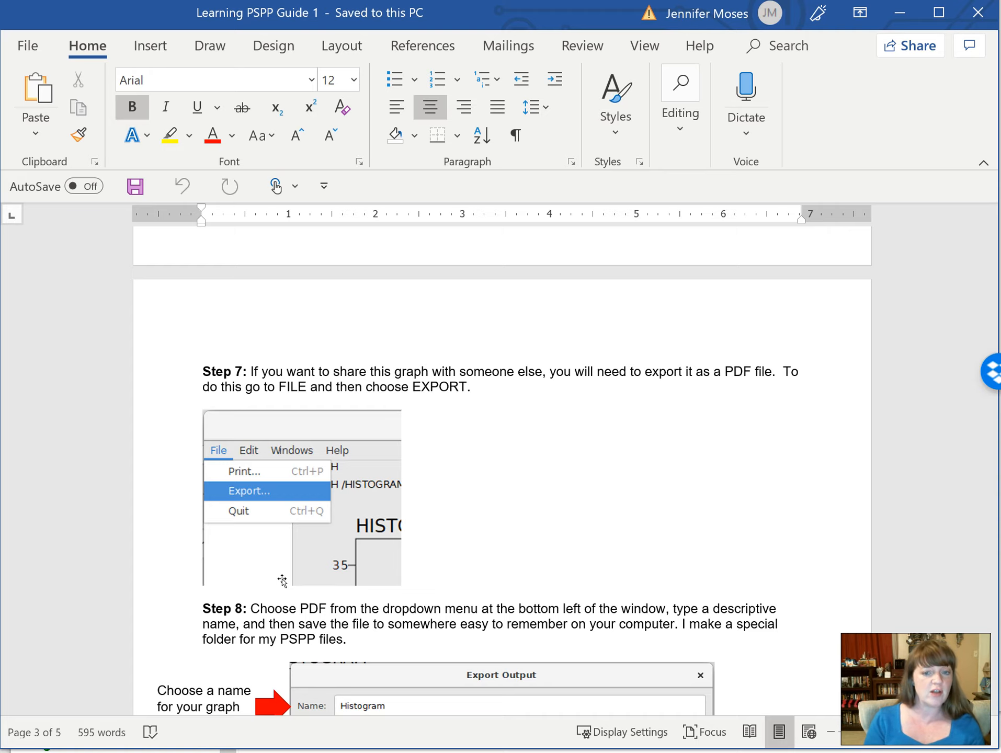
scroll(377, 546, "down", 4)
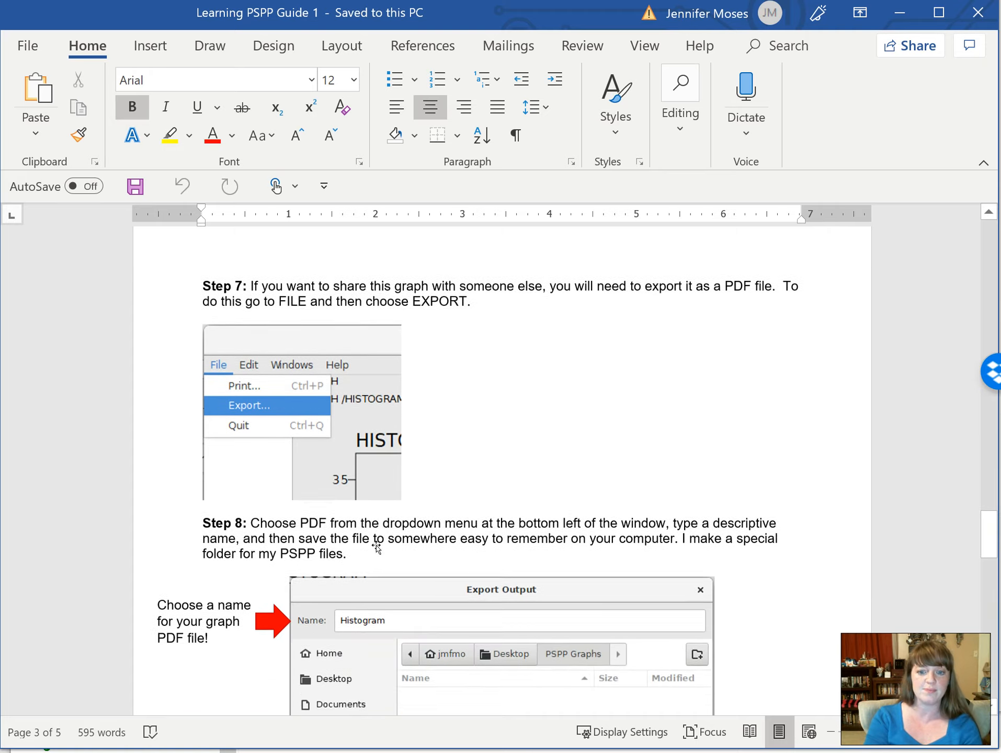
scroll(376, 546, "down", 2)
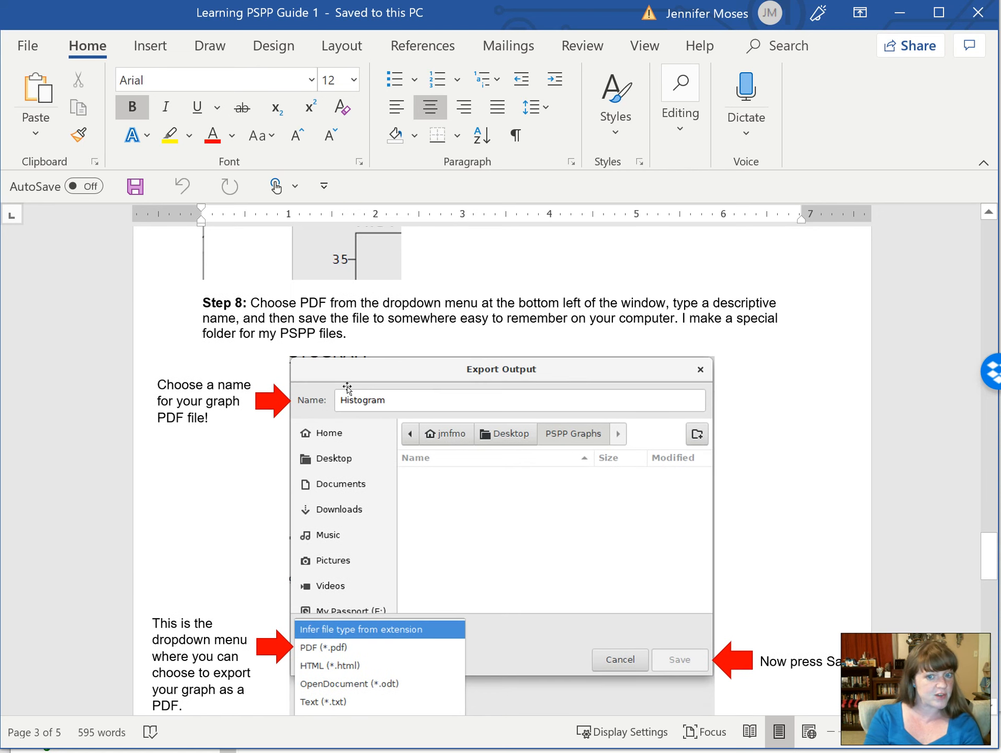
scroll(445, 390, "down", 3)
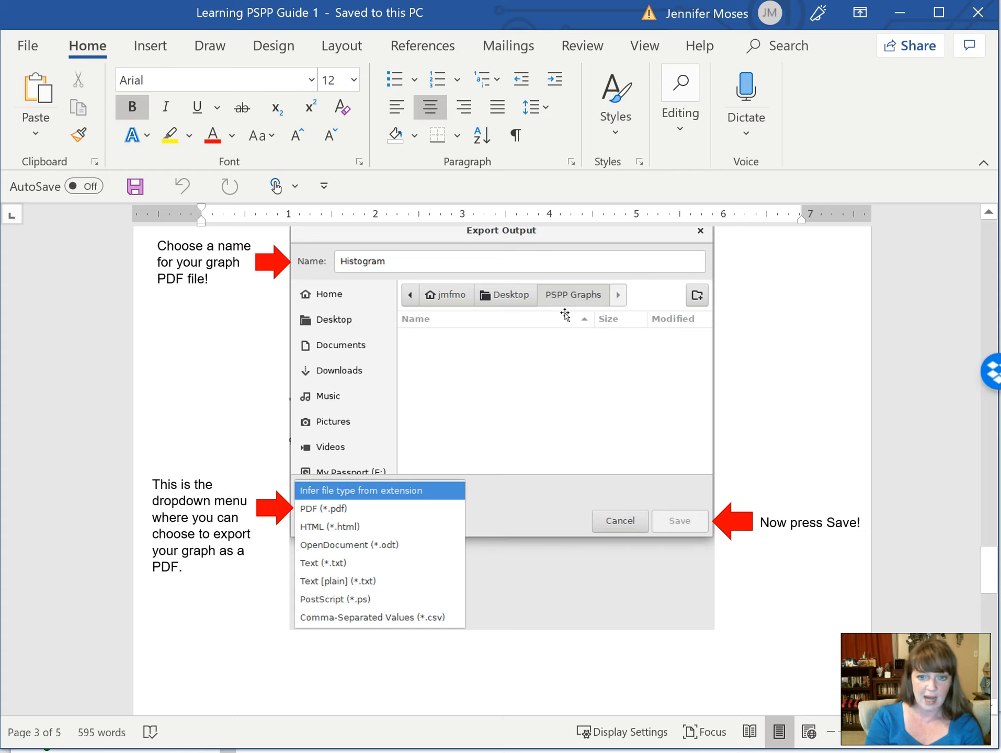
scroll(565, 314, "down", 1)
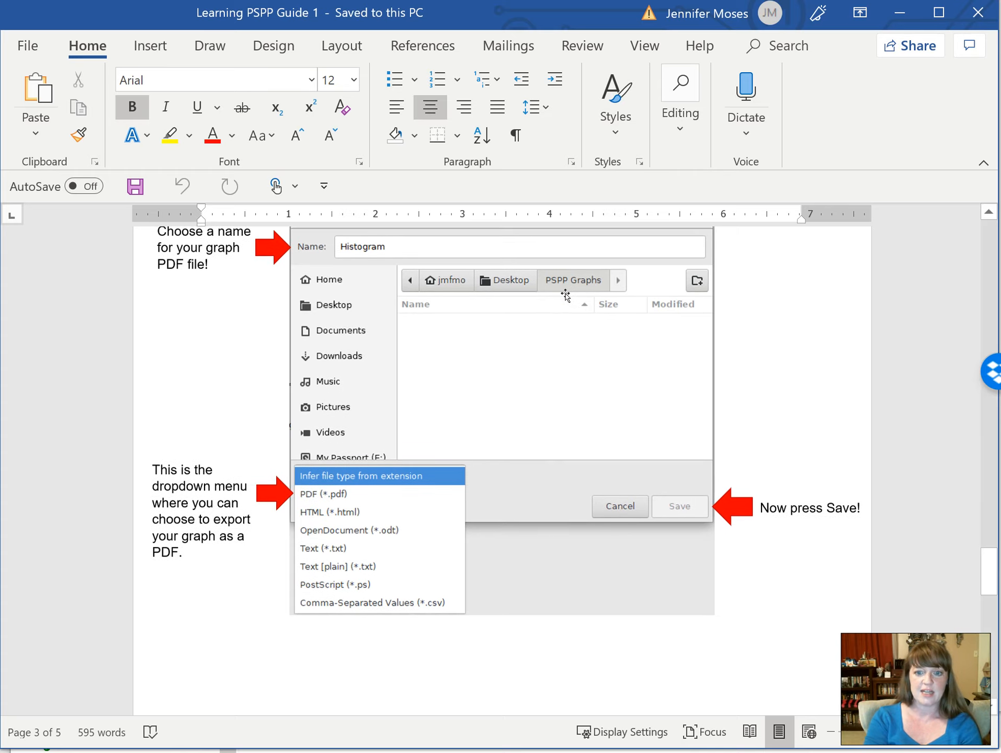
Read Steps 9 and 10 on saving the data file under a descriptive name, rechecking Step 8's PDF export picture.
scroll(426, 541, "down", 10)
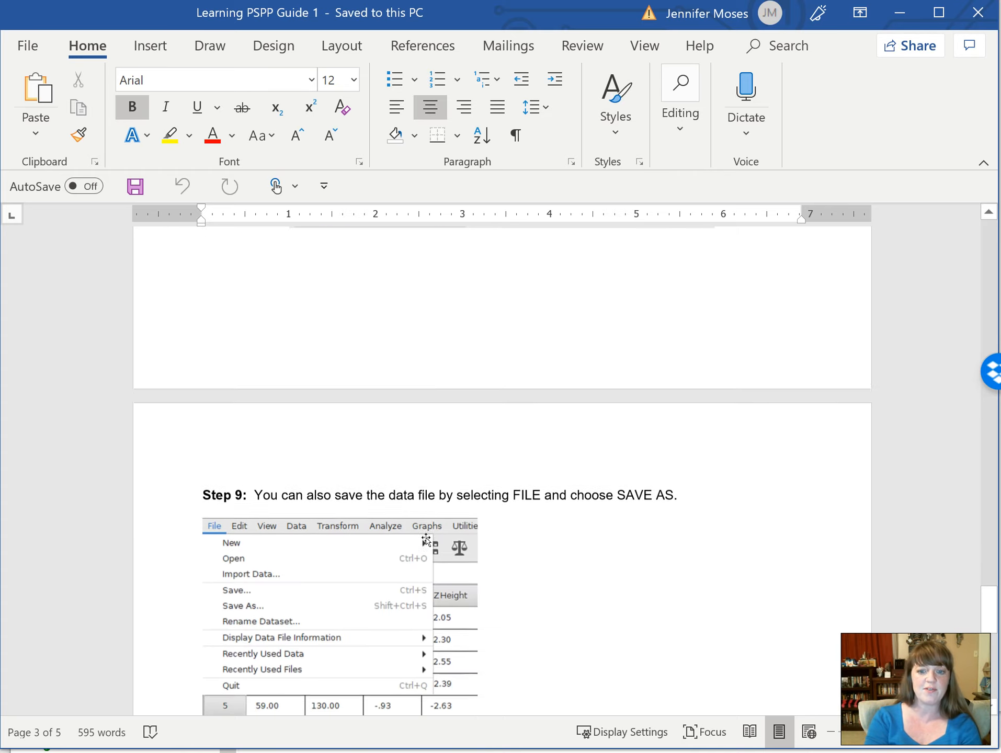
scroll(370, 523, "down", 3)
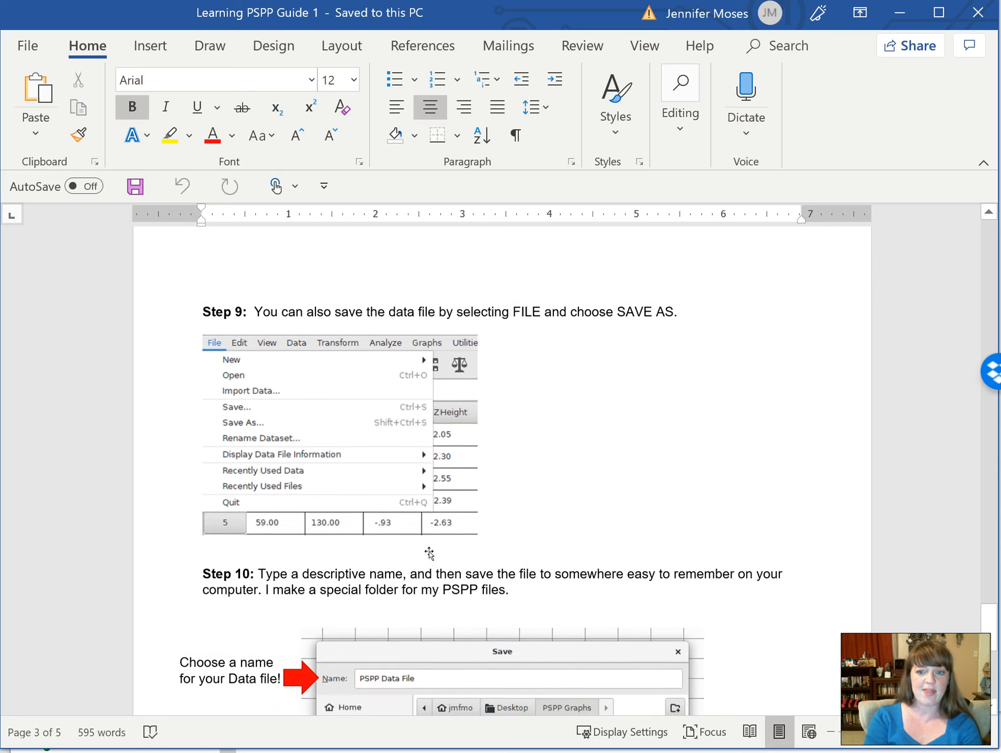
scroll(406, 284, "up", 12)
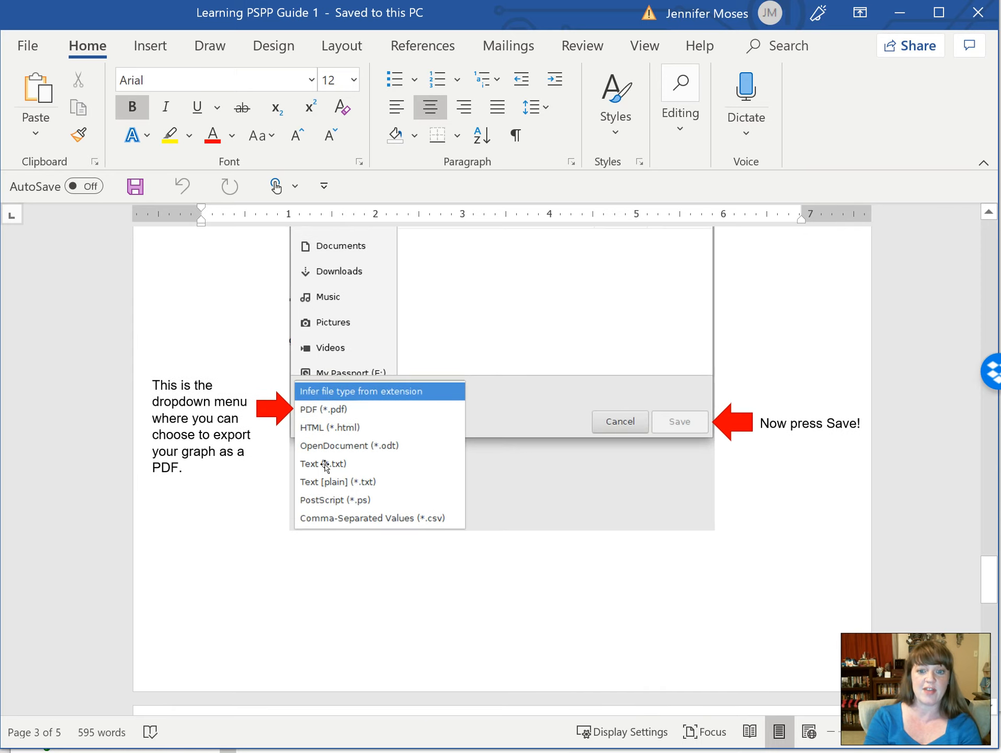
scroll(557, 418, "up", 3)
scroll(557, 418, "up", 3)
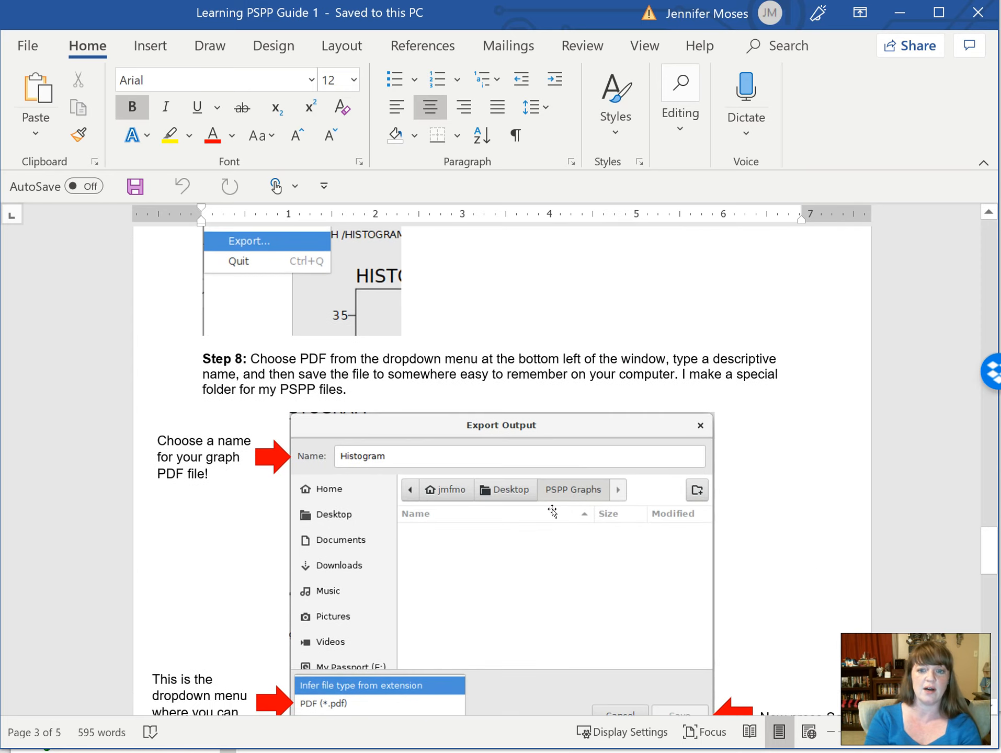
scroll(642, 459, "down", 12)
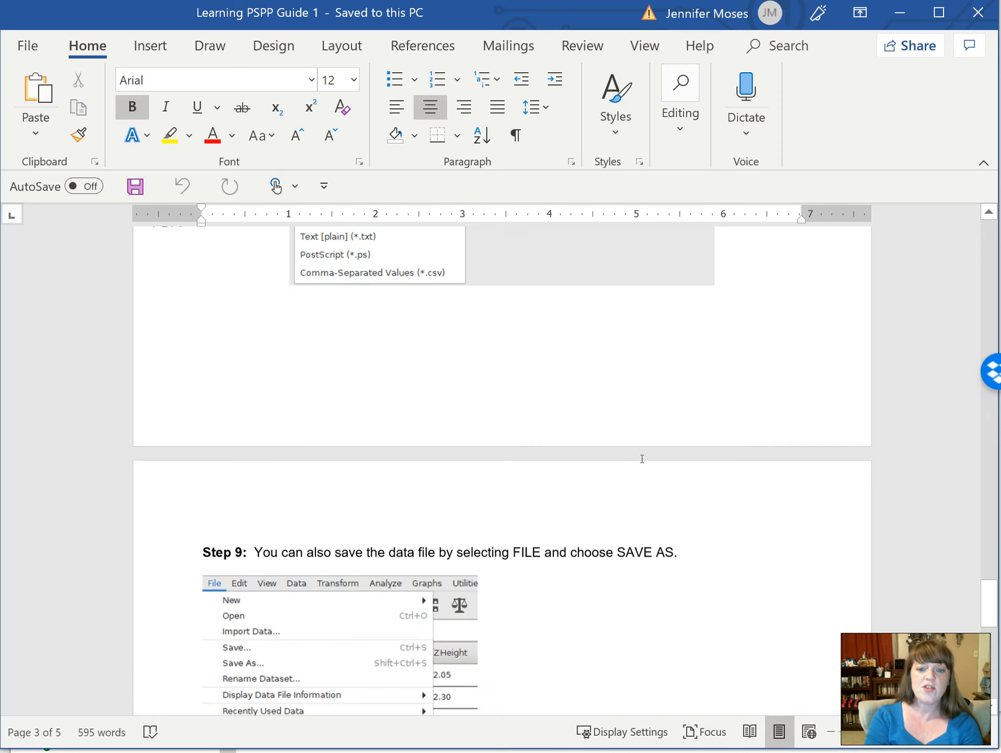
scroll(641, 459, "down", 2)
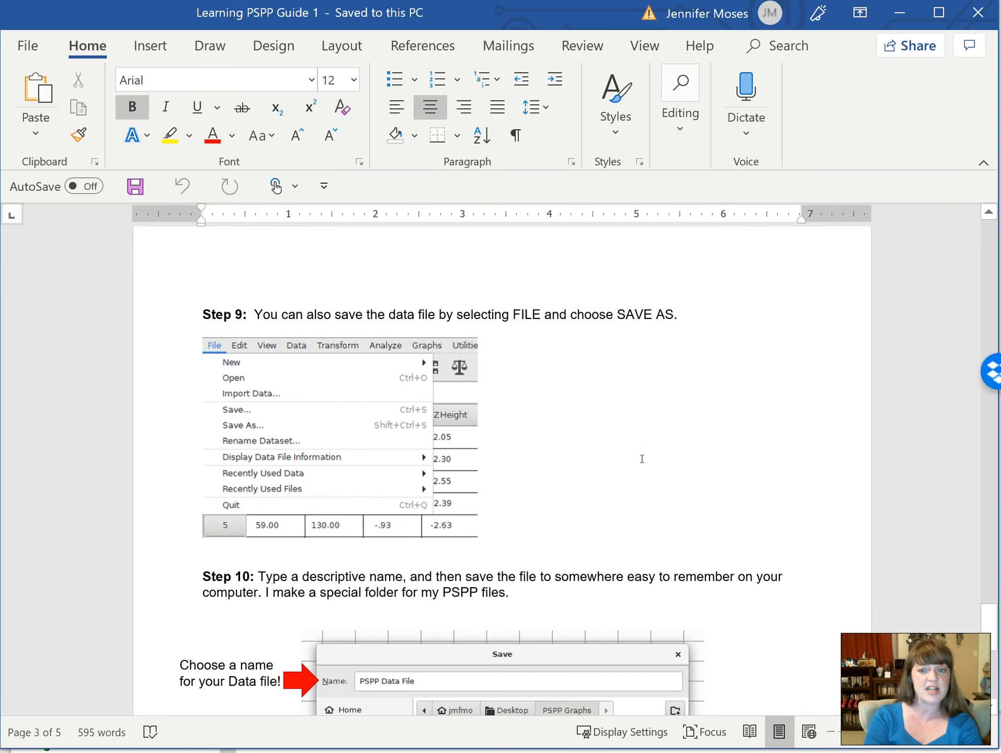
scroll(642, 459, "down", 1)
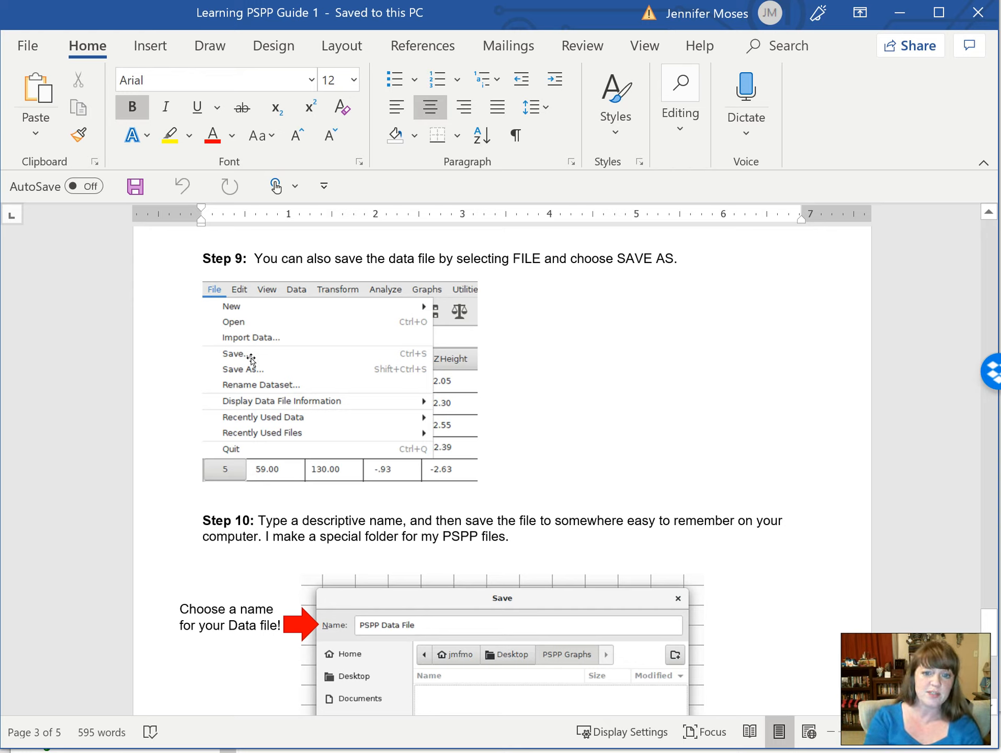
scroll(401, 538, "down", 4)
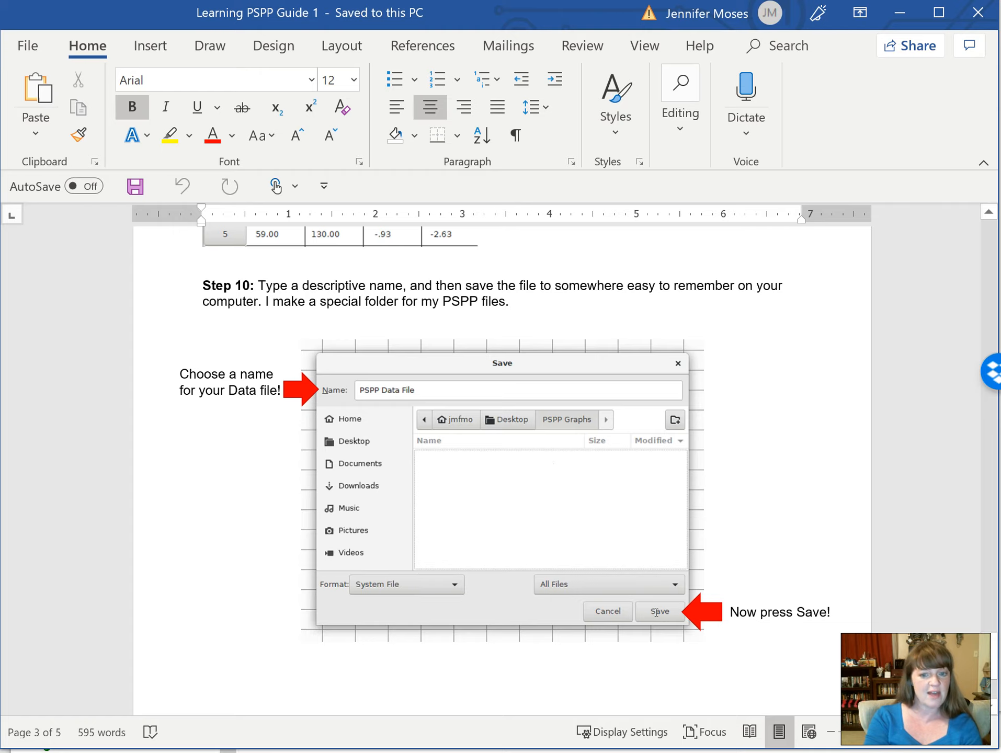
scroll(656, 612, "down", 3)
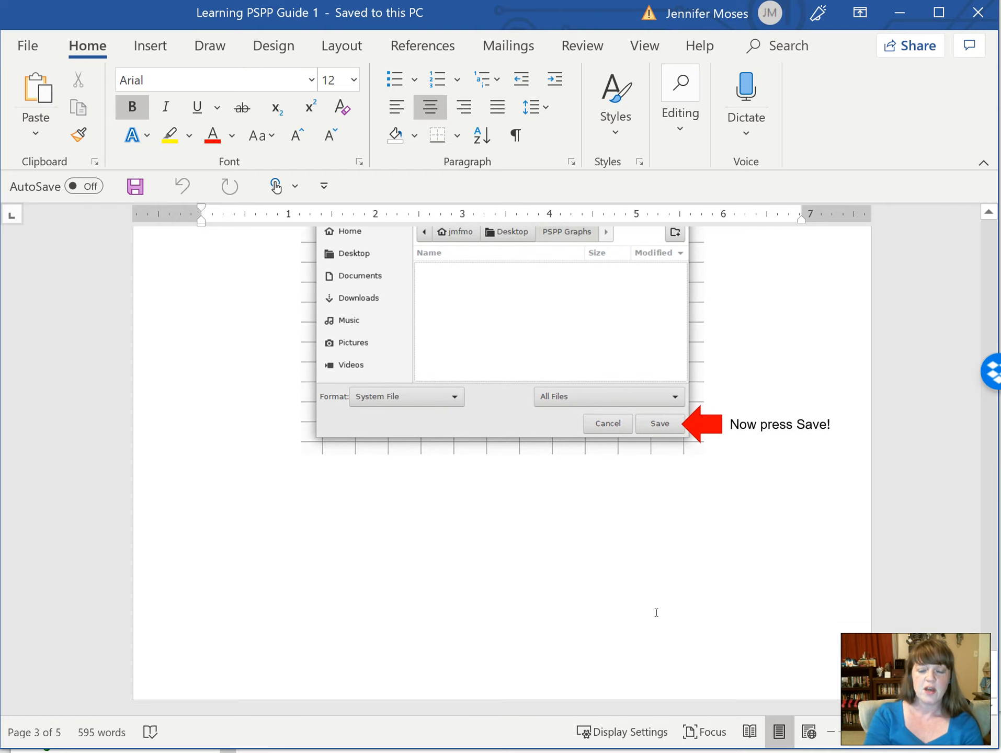
scroll(656, 612, "up", 20)
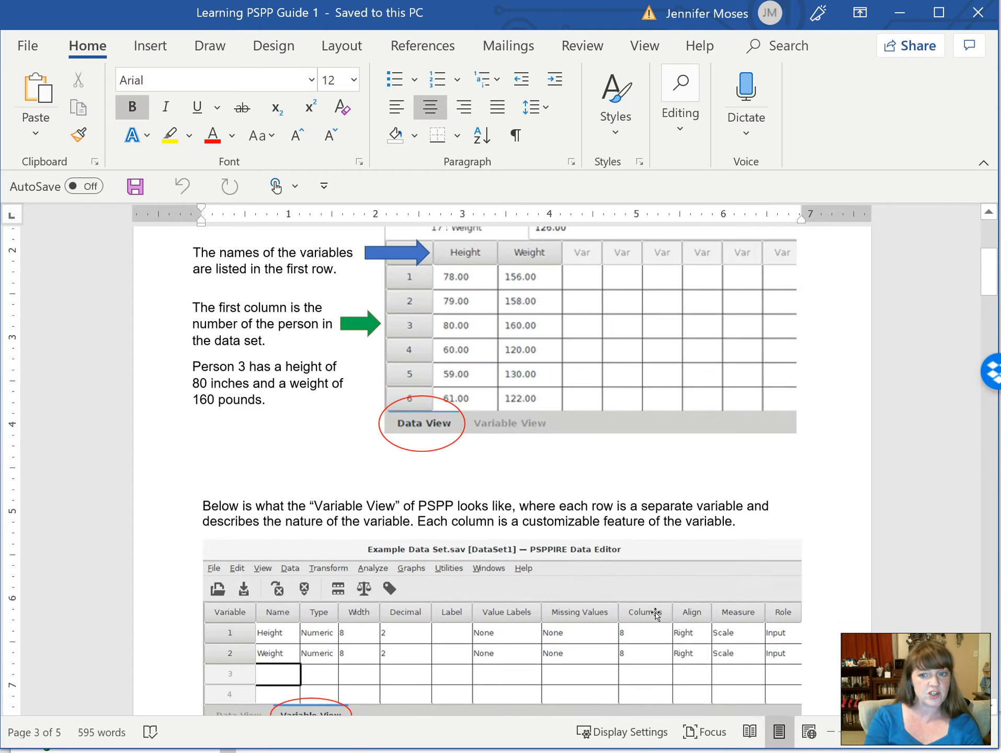
scroll(656, 612, "up", 5)
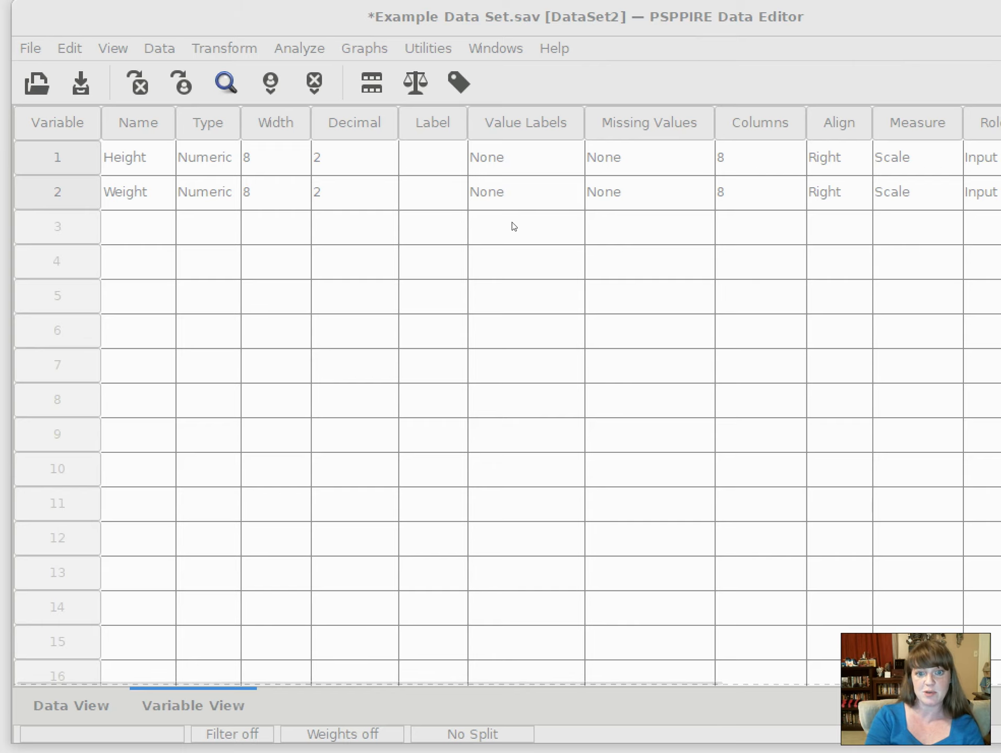
Switch to the PSPP data editor and compare the Data View and Variable View of the Example Data Set.
left_click(82, 709)
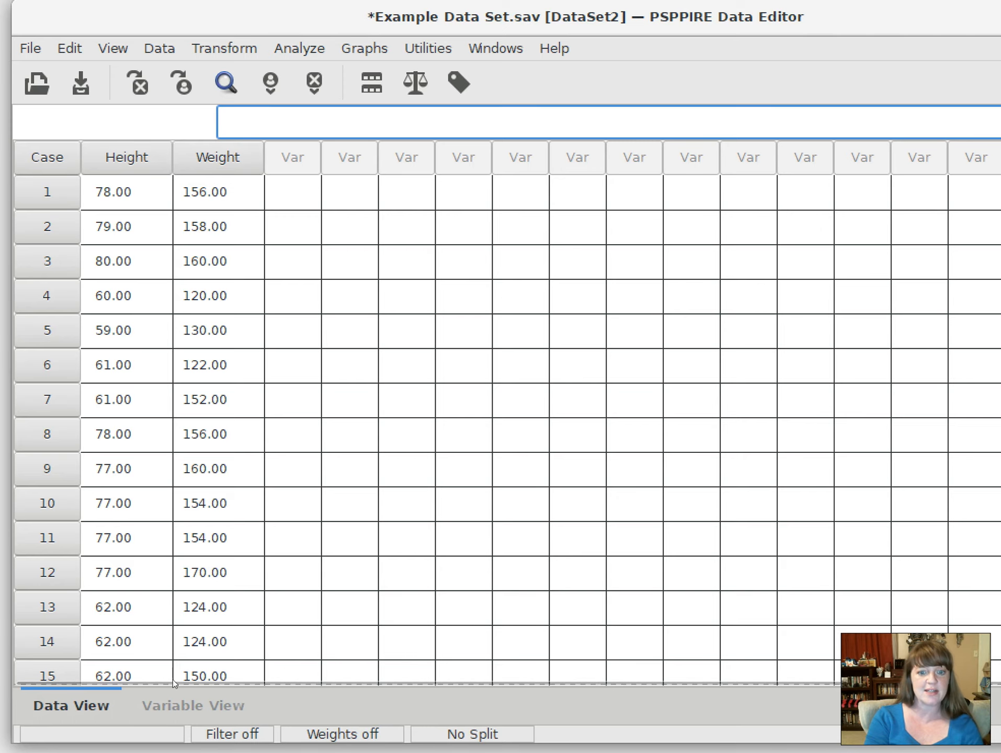
left_click(195, 706)
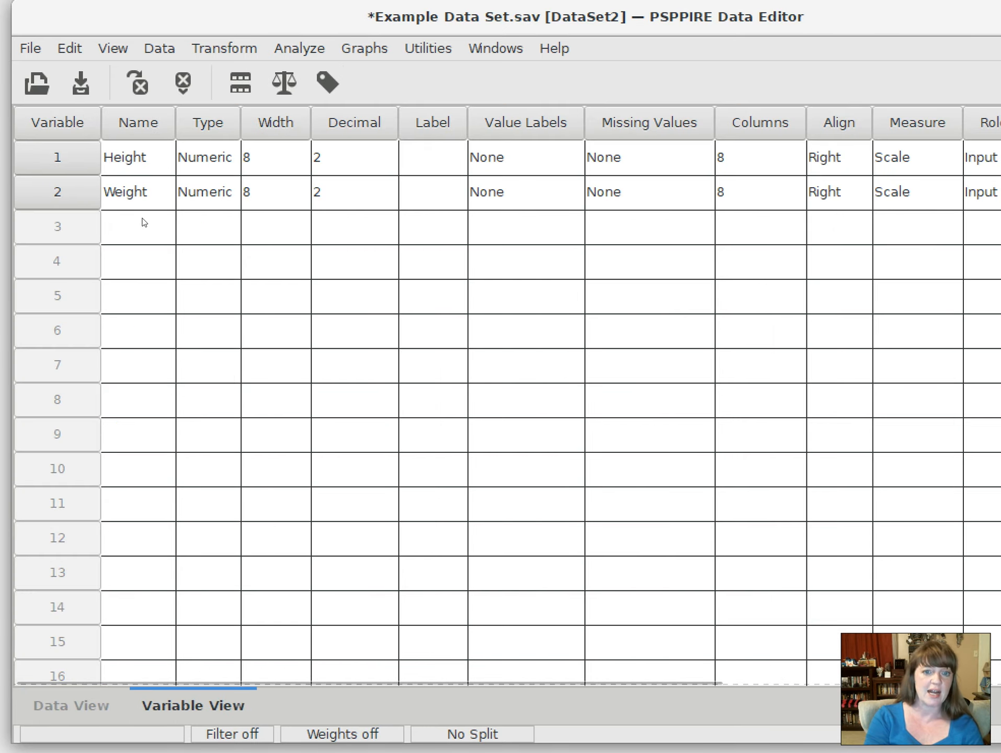
left_click(91, 707)
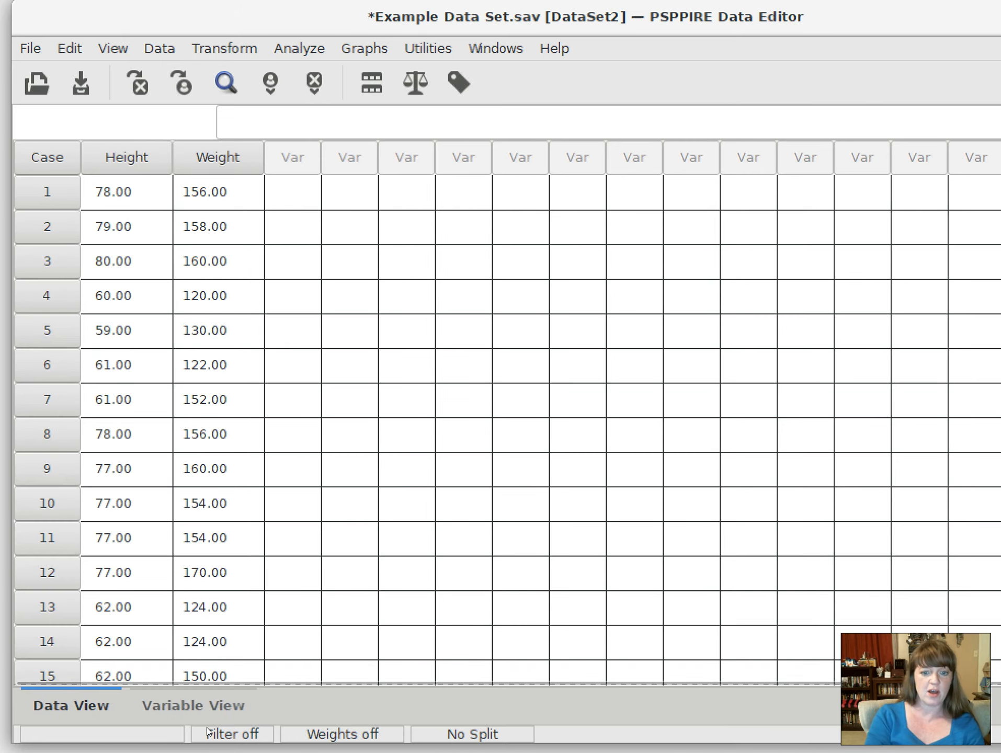
left_click(220, 708)
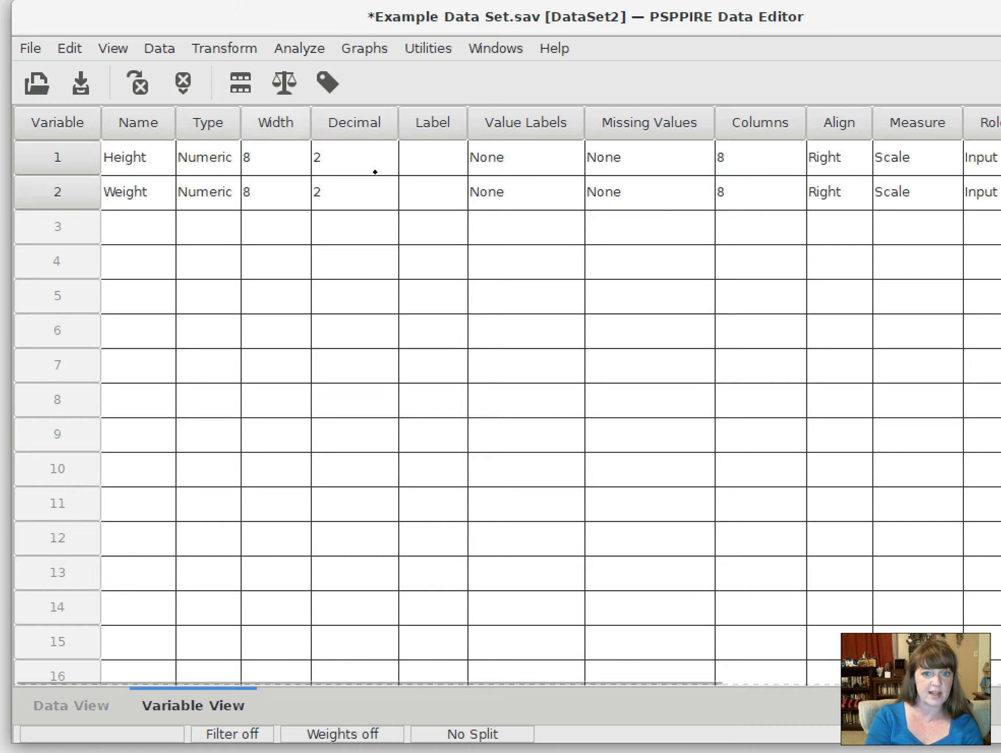
left_click(98, 706)
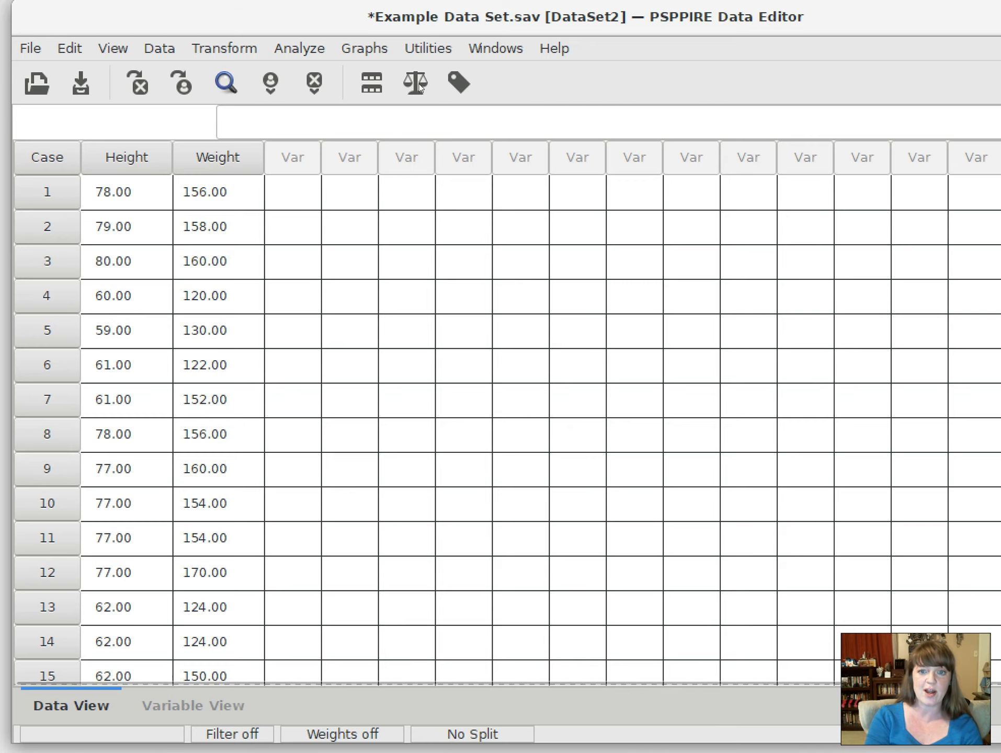
Create a histogram of the Height variable with the normal curve displayed, and bring its output window into view.
left_click(374, 47)
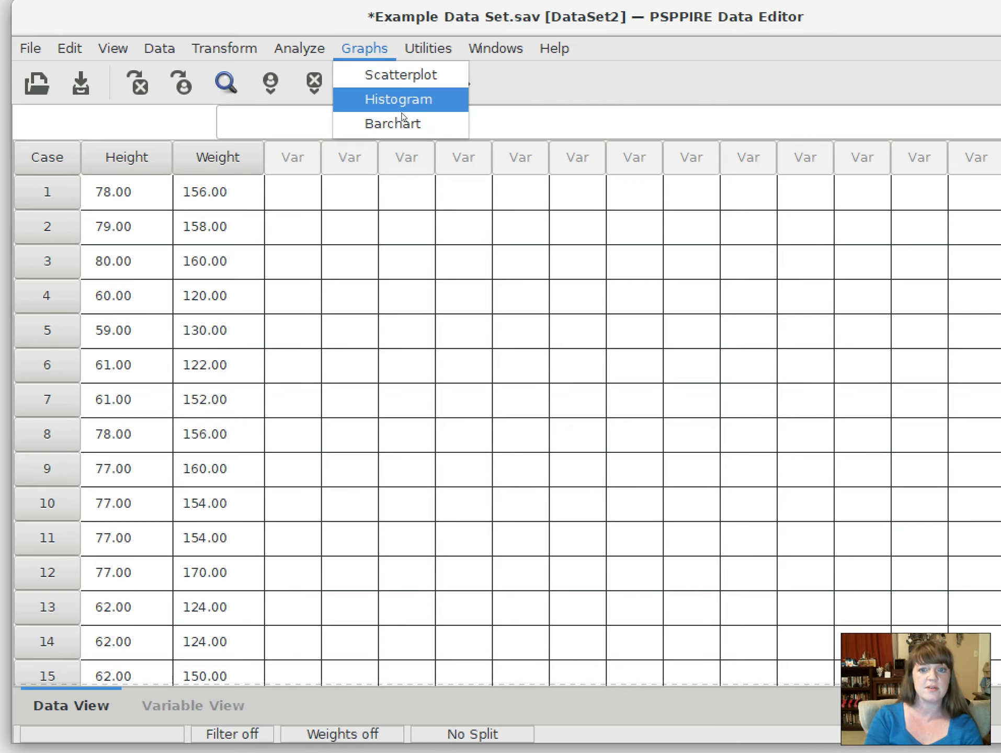
left_click(413, 103)
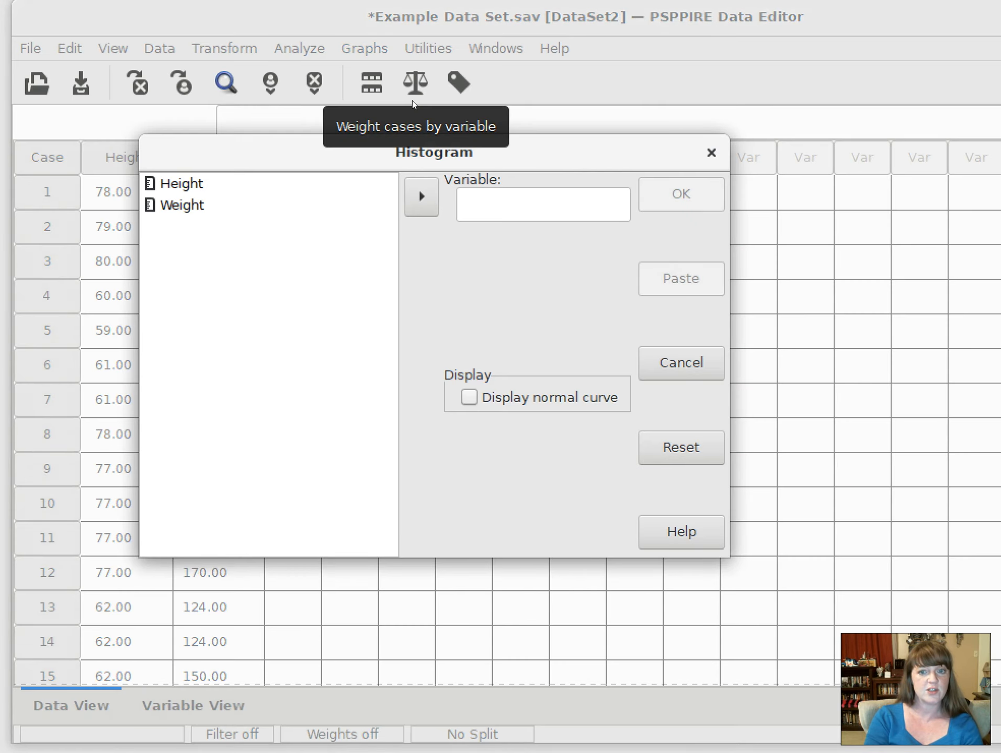
left_click(203, 186)
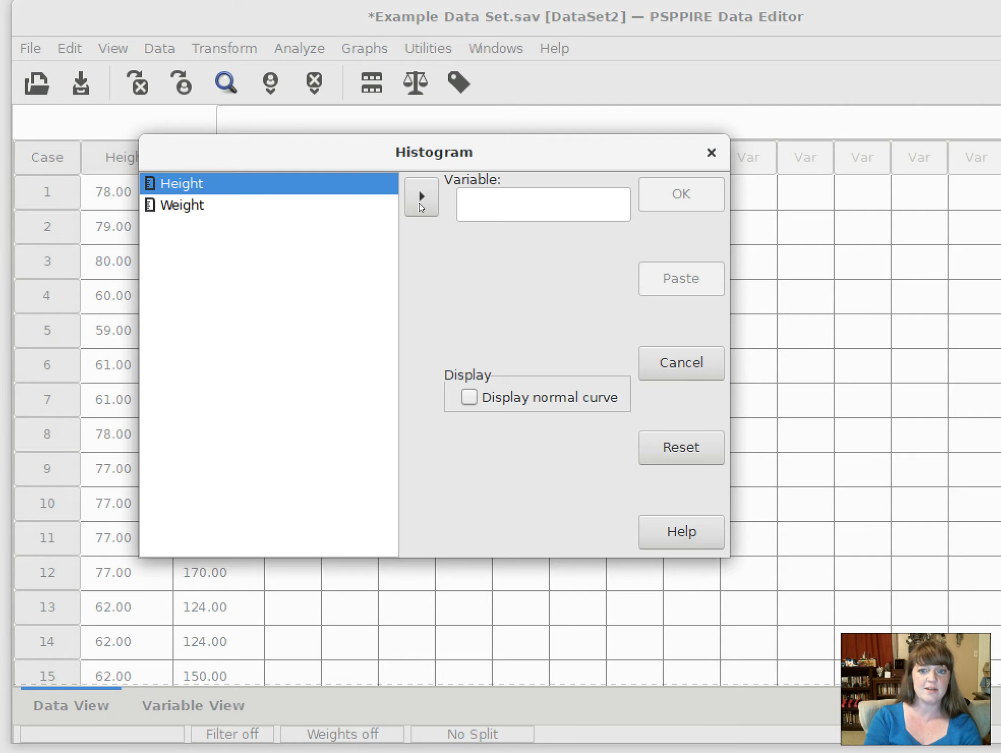
left_click(420, 202)
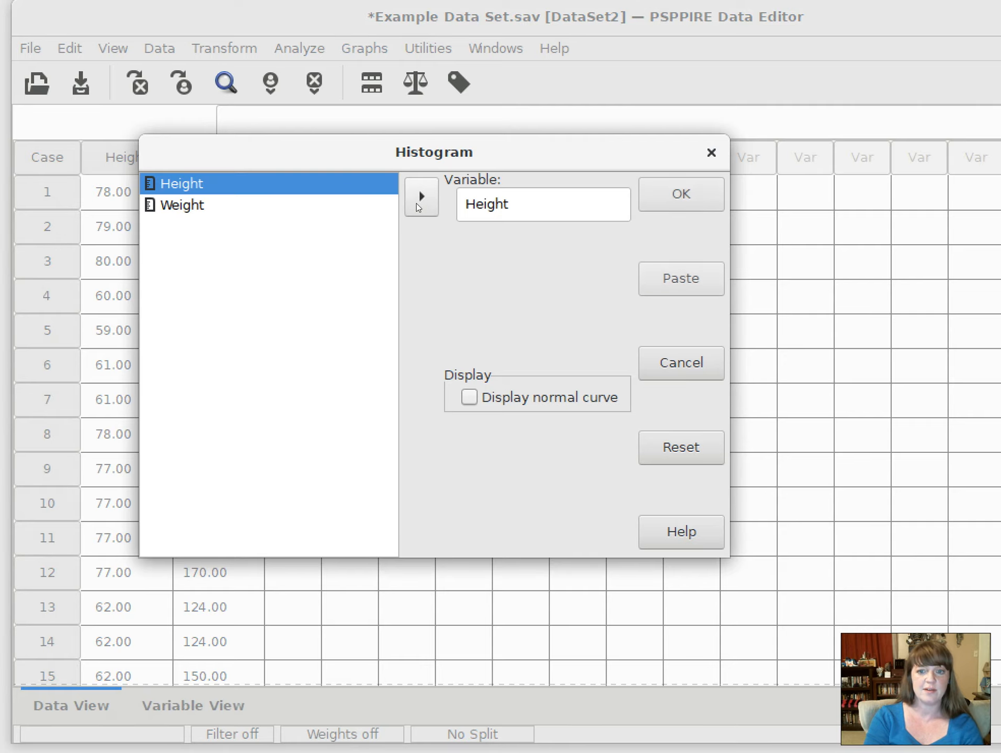
left_click(469, 398)
left_click(696, 201)
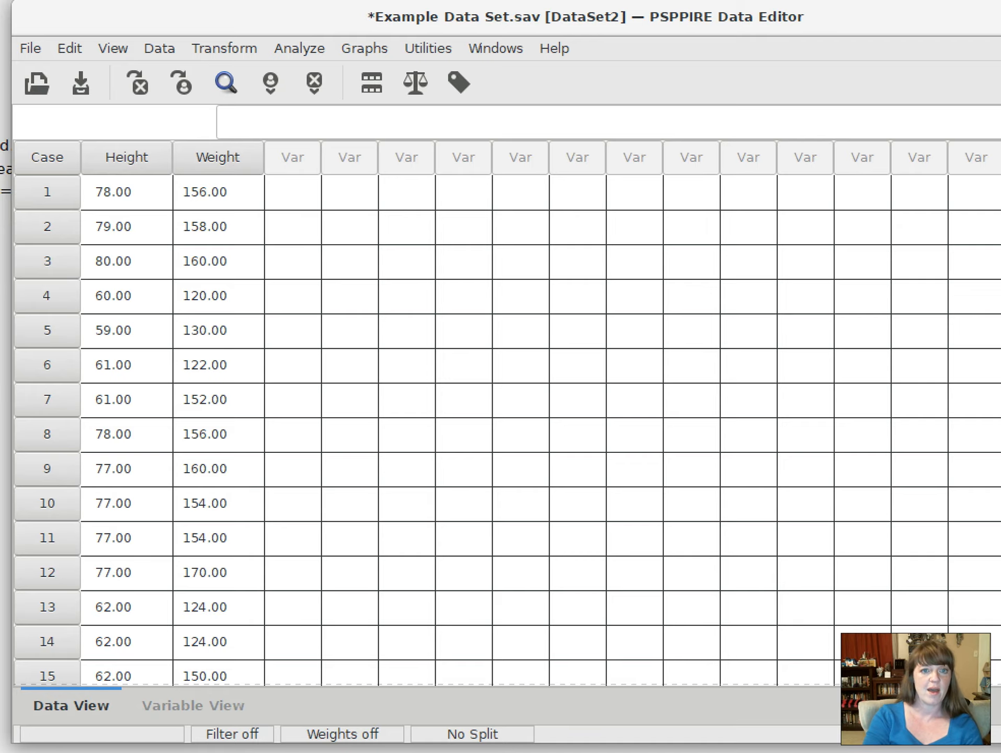
left_click_drag(0, 0, 373, 33)
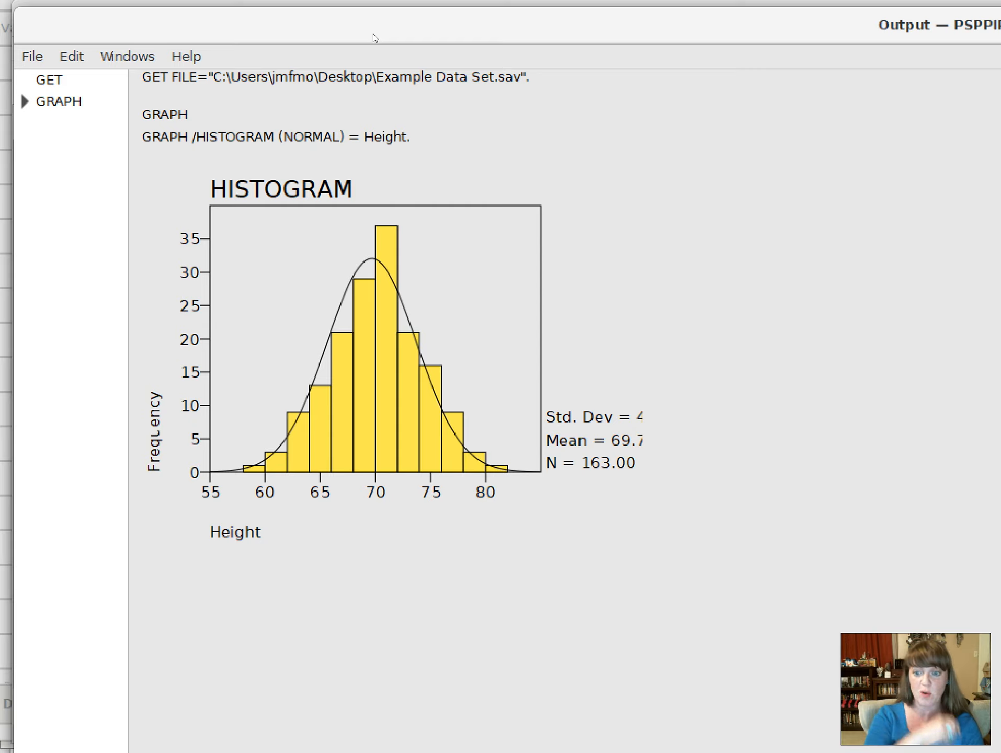
Set up an export of the output to the PSPP Graphs folder, taking the name from HistogramHeight.pdf and choosing PDF as file type.
left_click(33, 59)
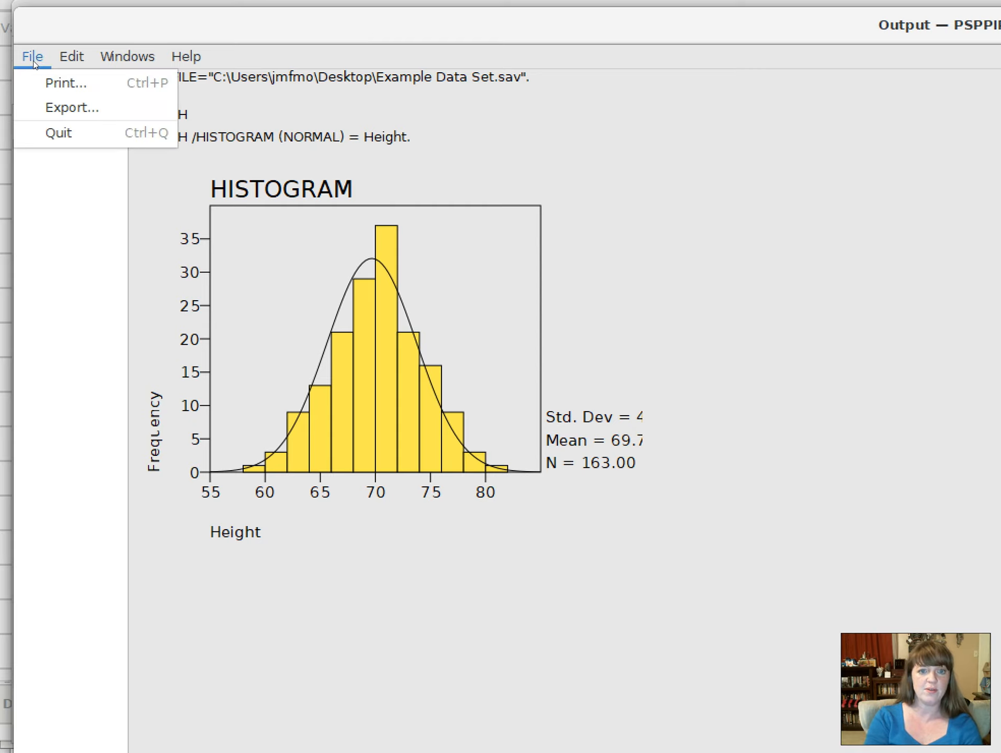
left_click(64, 108)
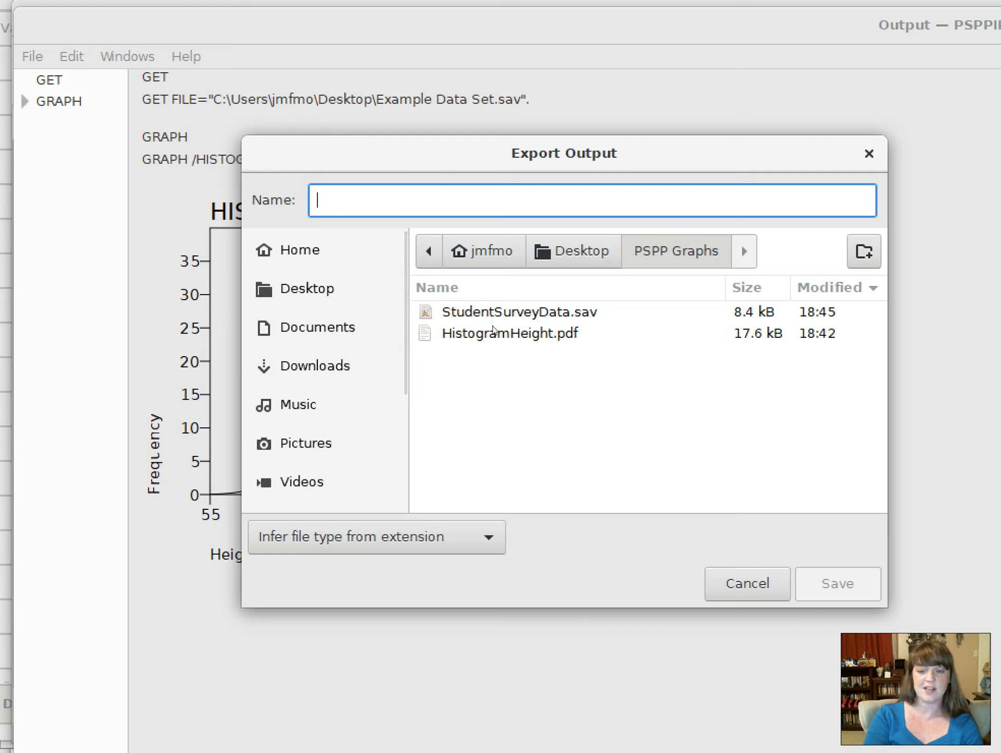
left_click(492, 329)
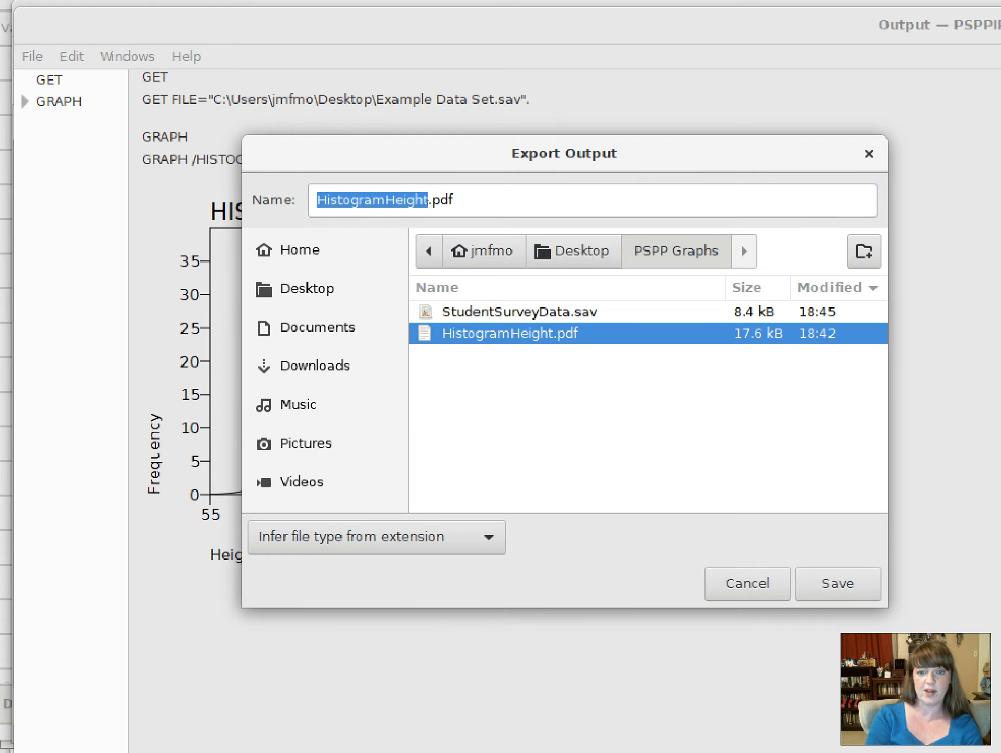
left_click(462, 201)
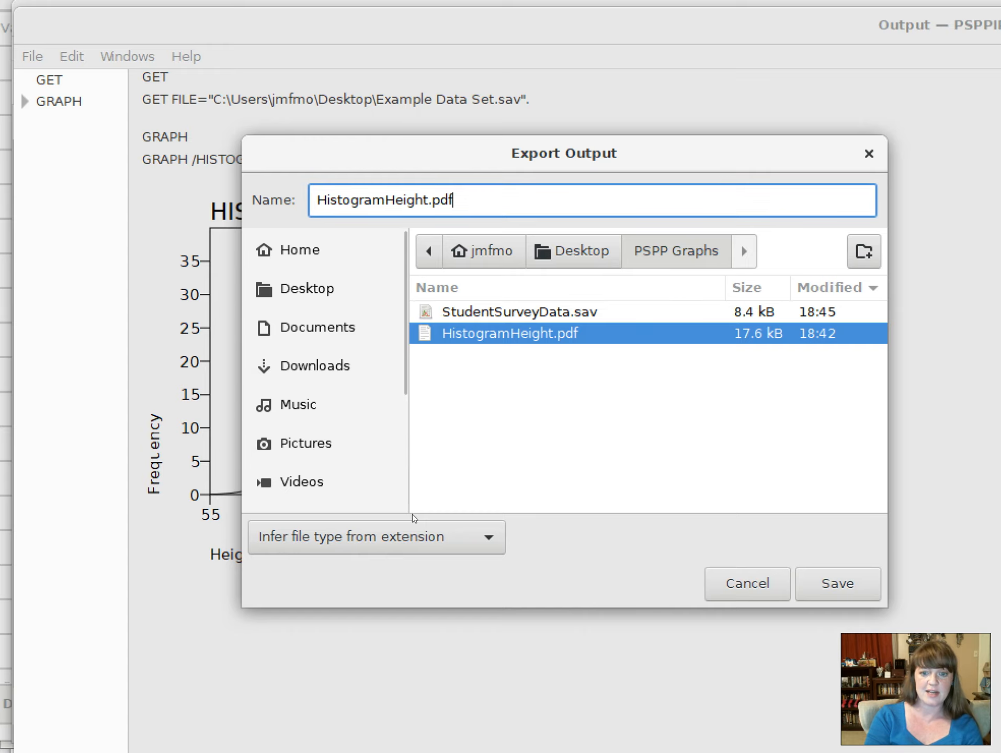
left_click(411, 546)
left_click(397, 563)
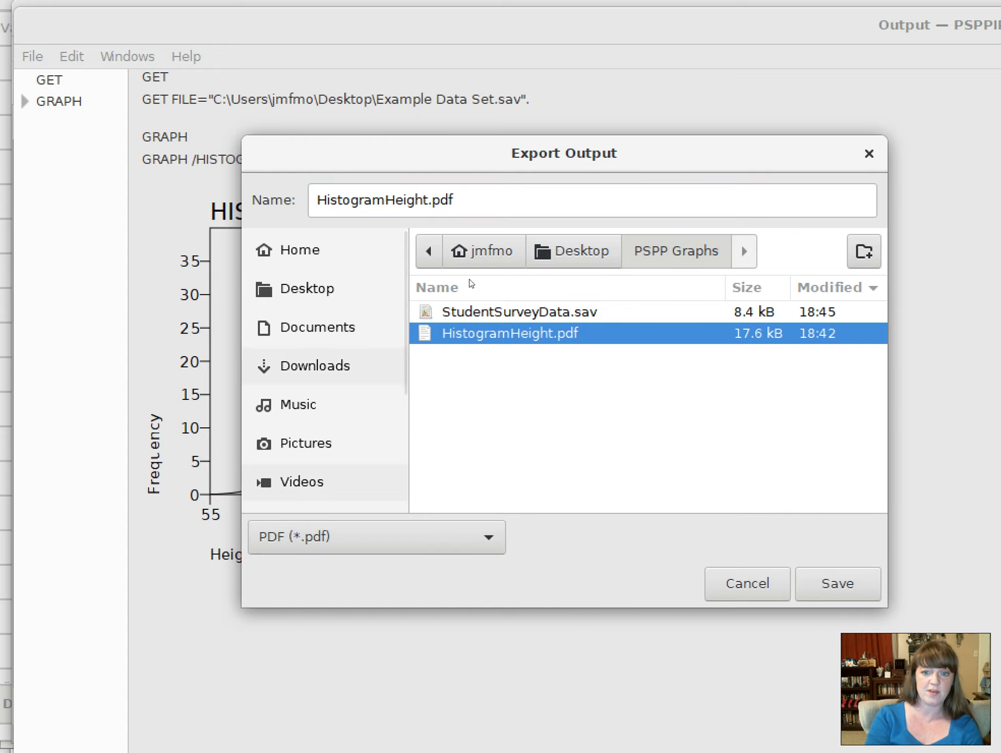
Change the export file name to HistogramHeight2 and save the PDF.
left_click(500, 197)
type("\\\\")
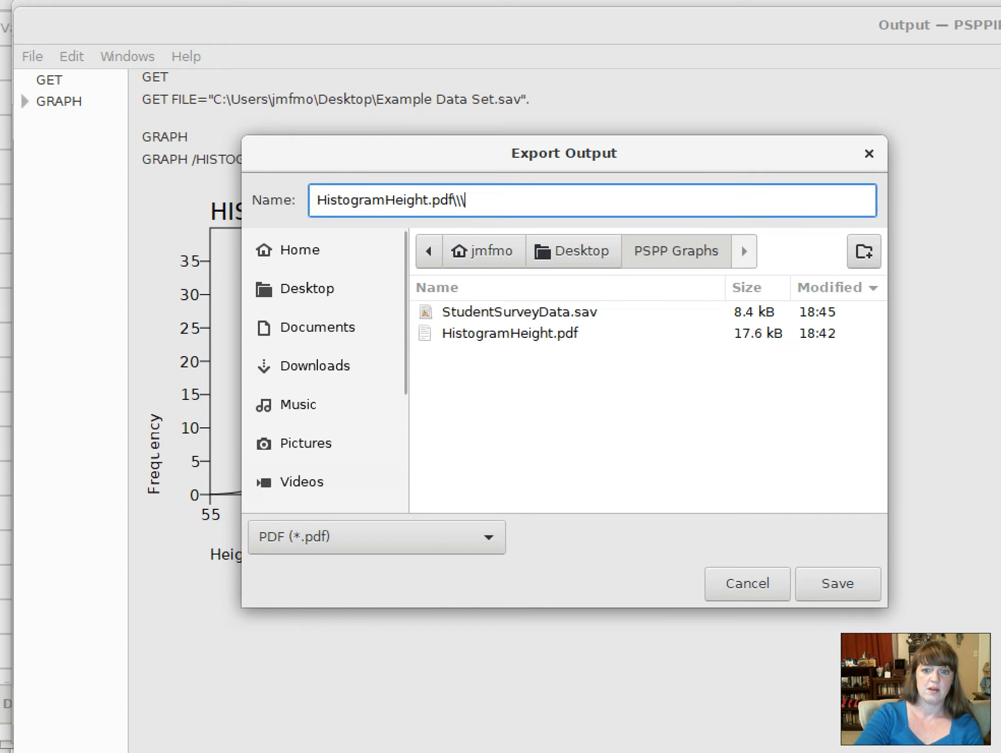
key("BackSpace")
key("BackSpace")
key("BackSpace")
key("BackSpace")
key("BackSpace")
key("BackSpace")
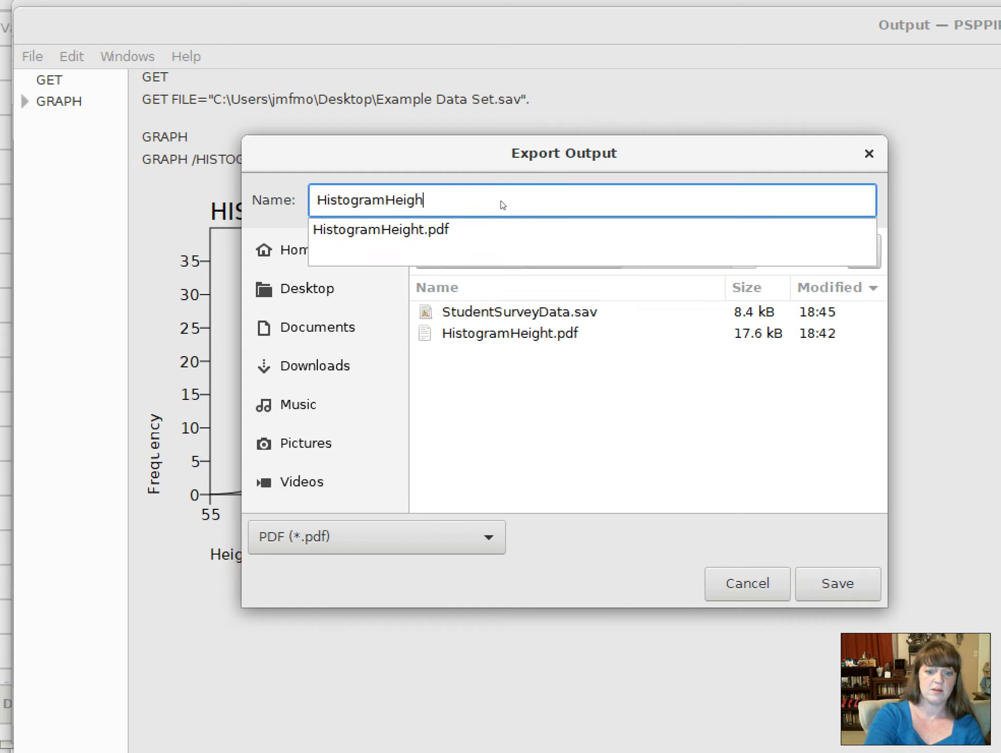
type("t2")
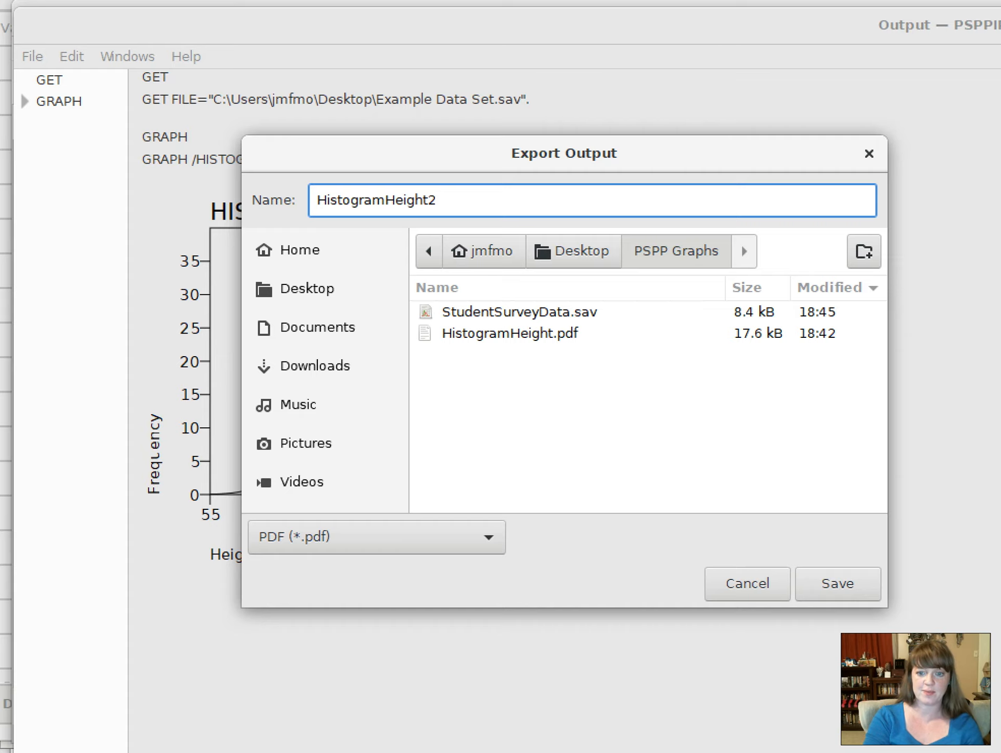
left_click(847, 589)
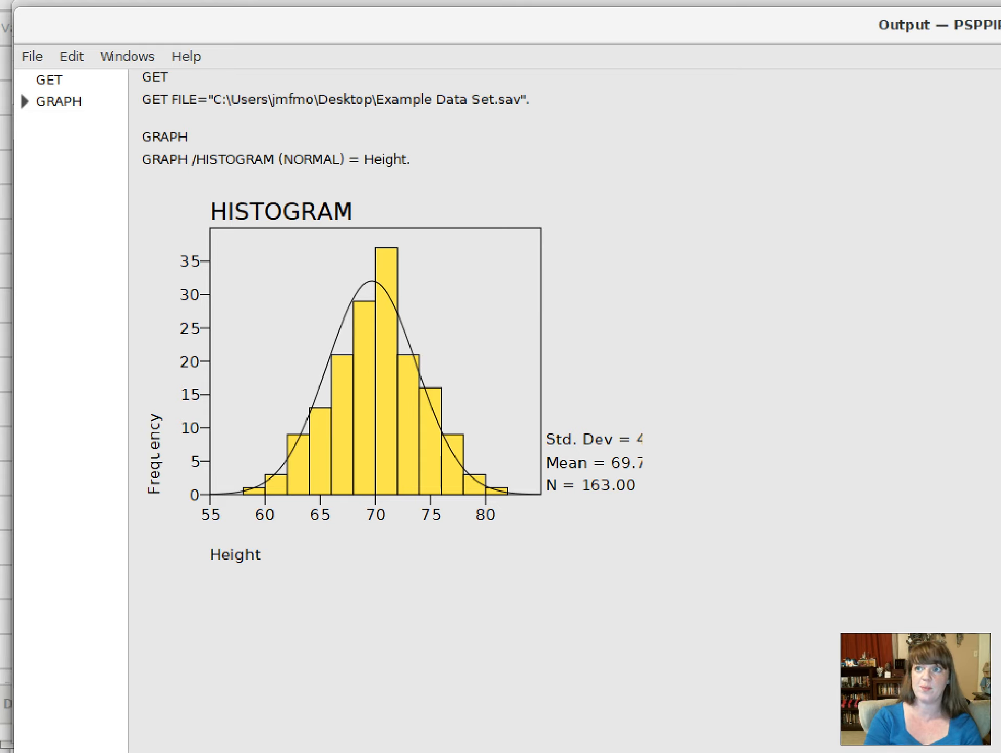
Switch to the PSPP Graphs folder in File Explorer, open the HistogramHeight2 PDF and examine the exported Height histogram.
key("alt+Tab")
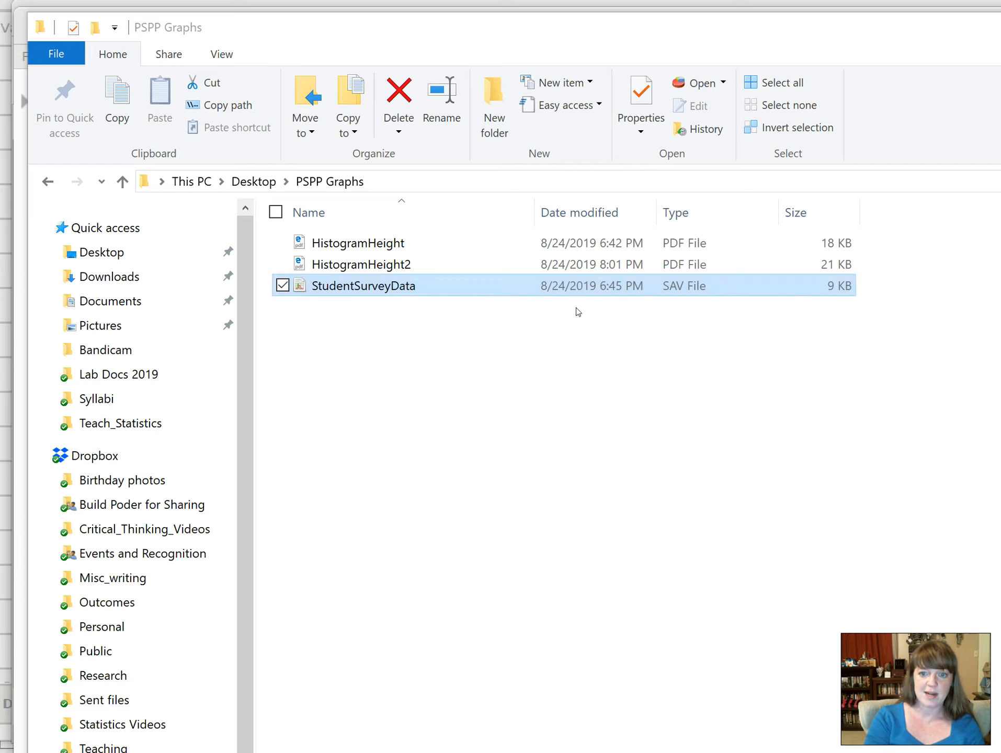
double_click(425, 265)
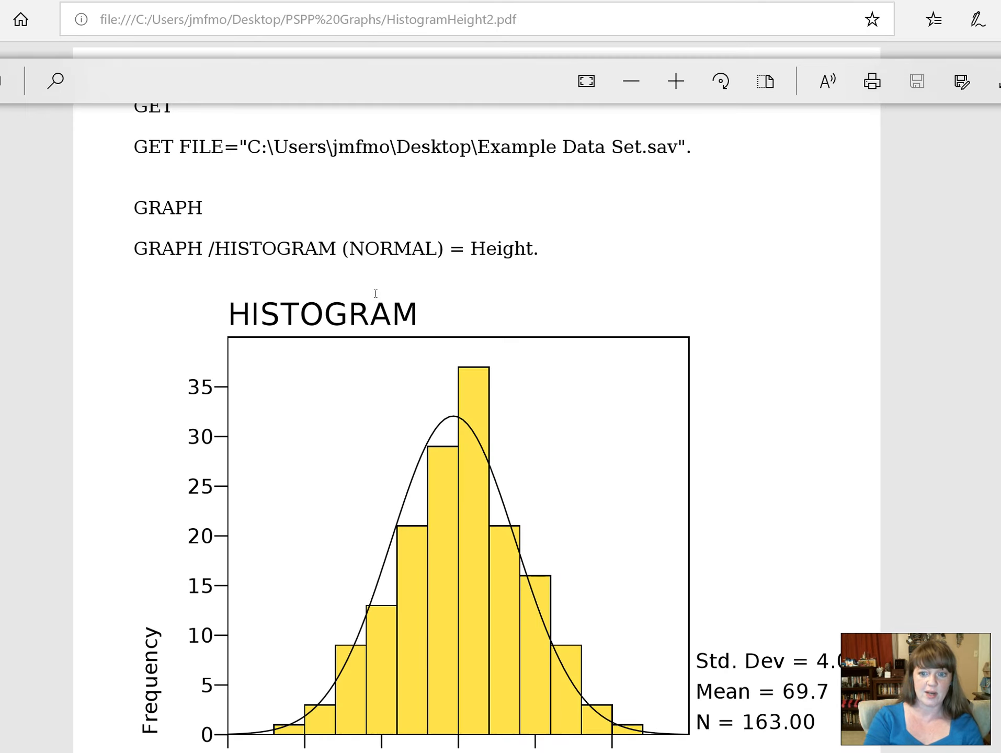
scroll(511, 387, "down", 3)
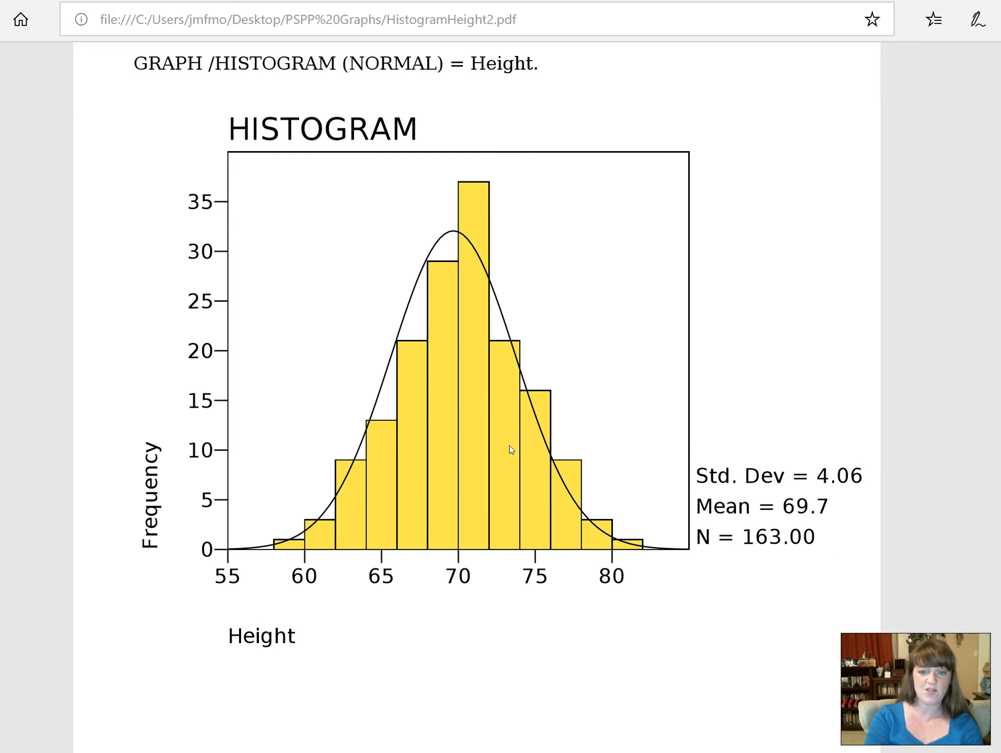
scroll(506, 440, "up", 1)
scroll(445, 428, "down", 2)
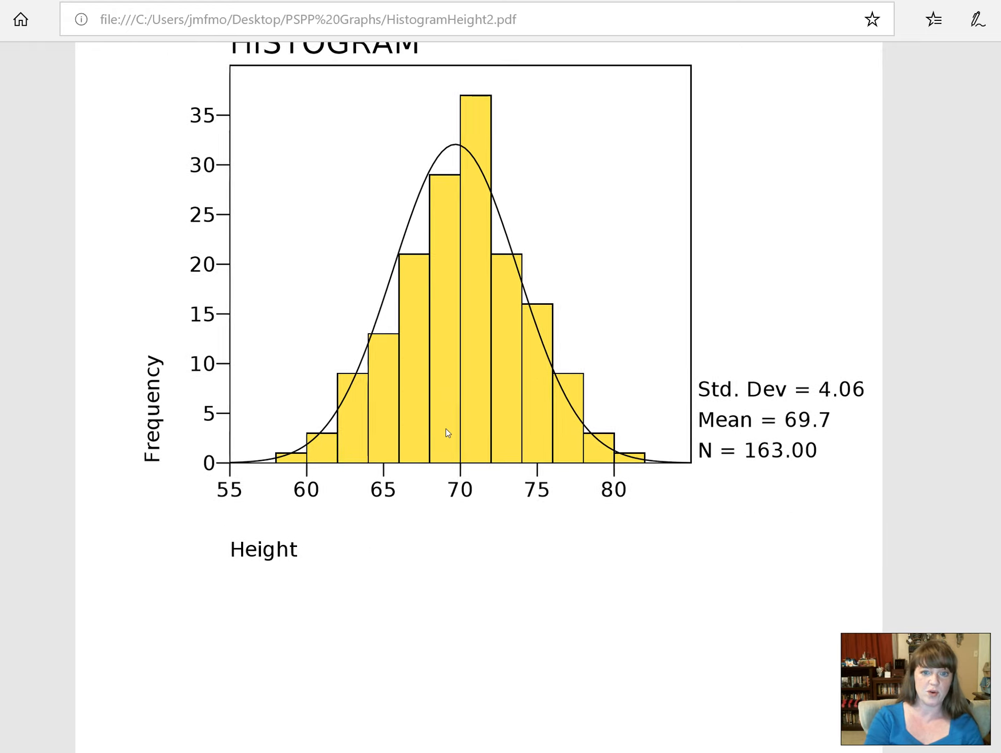
Switch to the StudentSurveyData.sav variable definitions in PSPPIRE Data Editor and examine the variable names and the Age type.
scroll(445, 428, "up", 4)
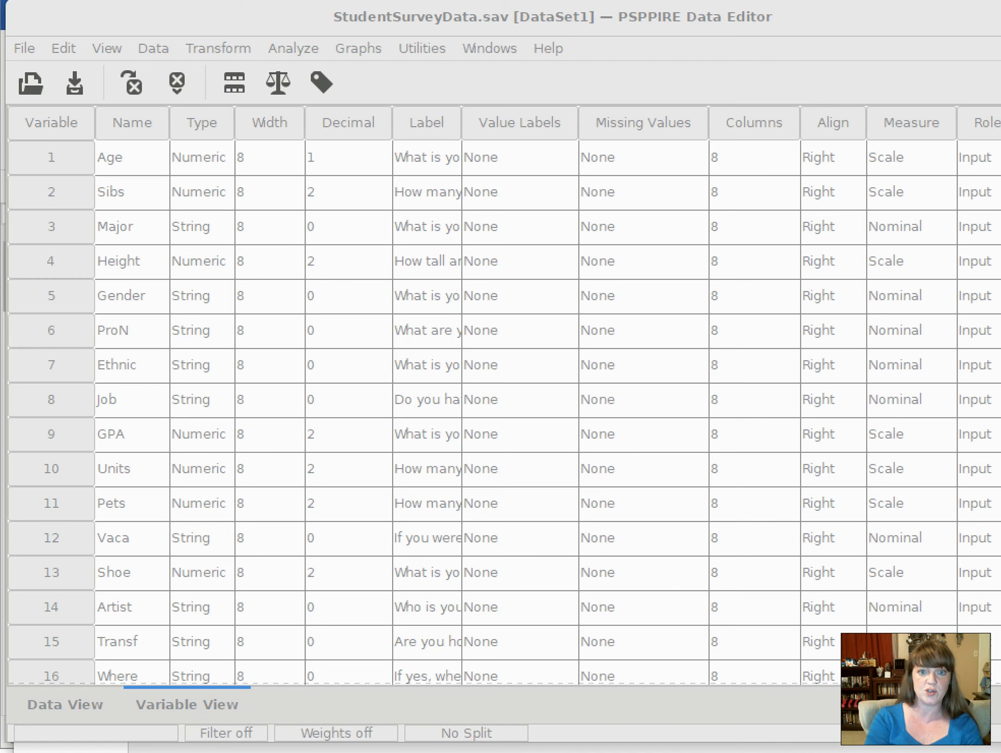
left_click(385, 260)
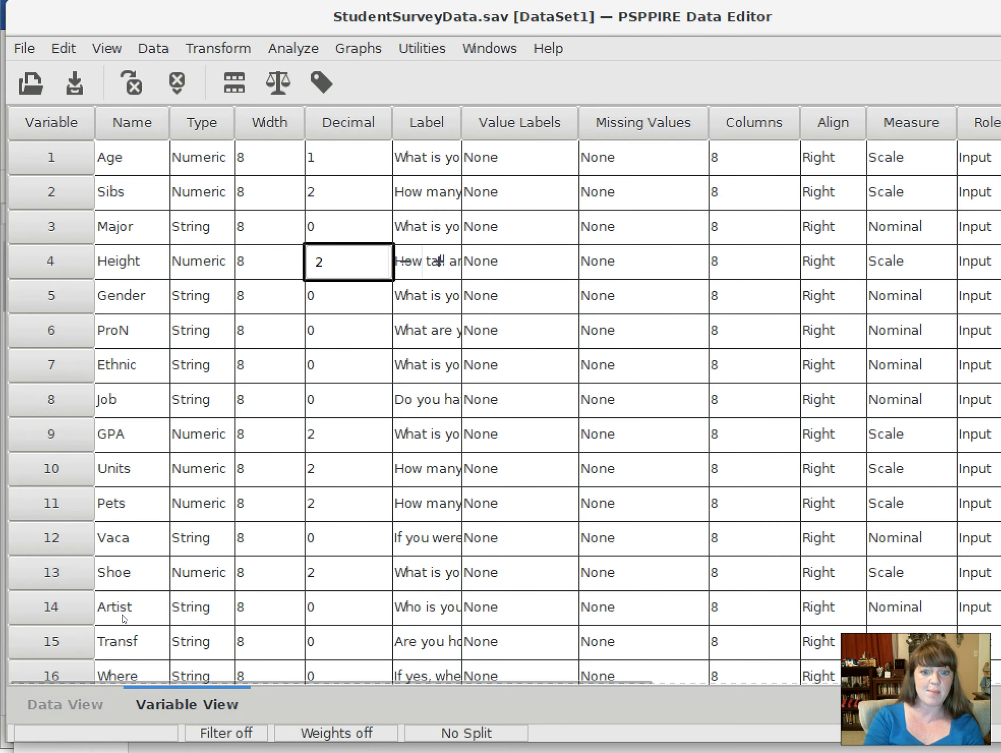
left_click(134, 169)
left_click(134, 192)
left_click(142, 234)
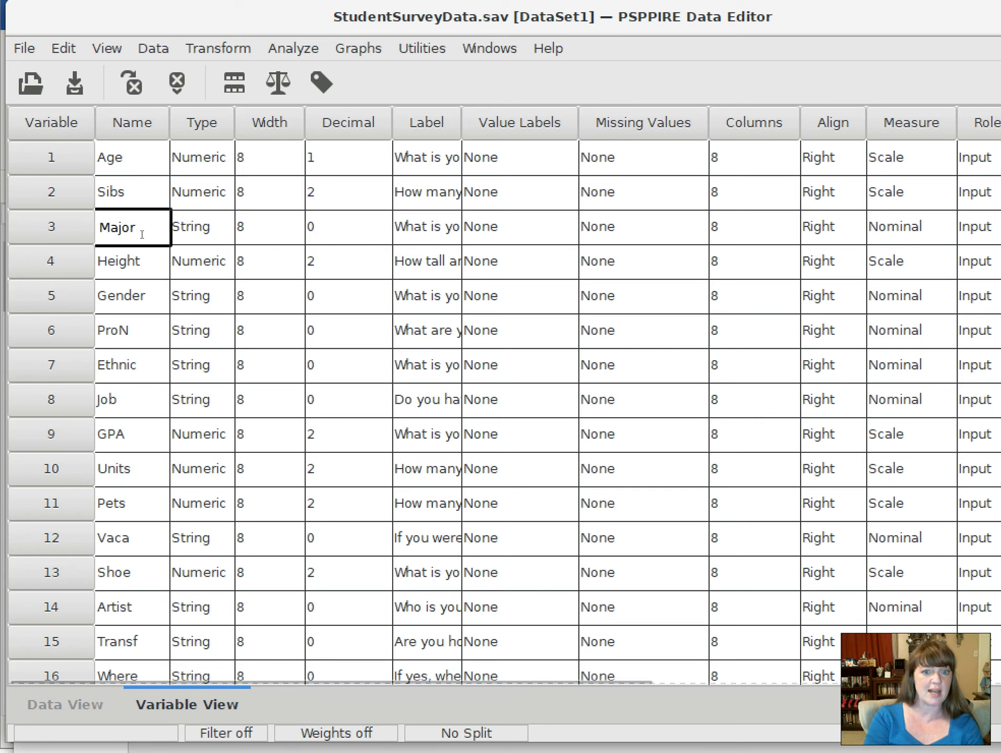
left_click(144, 269)
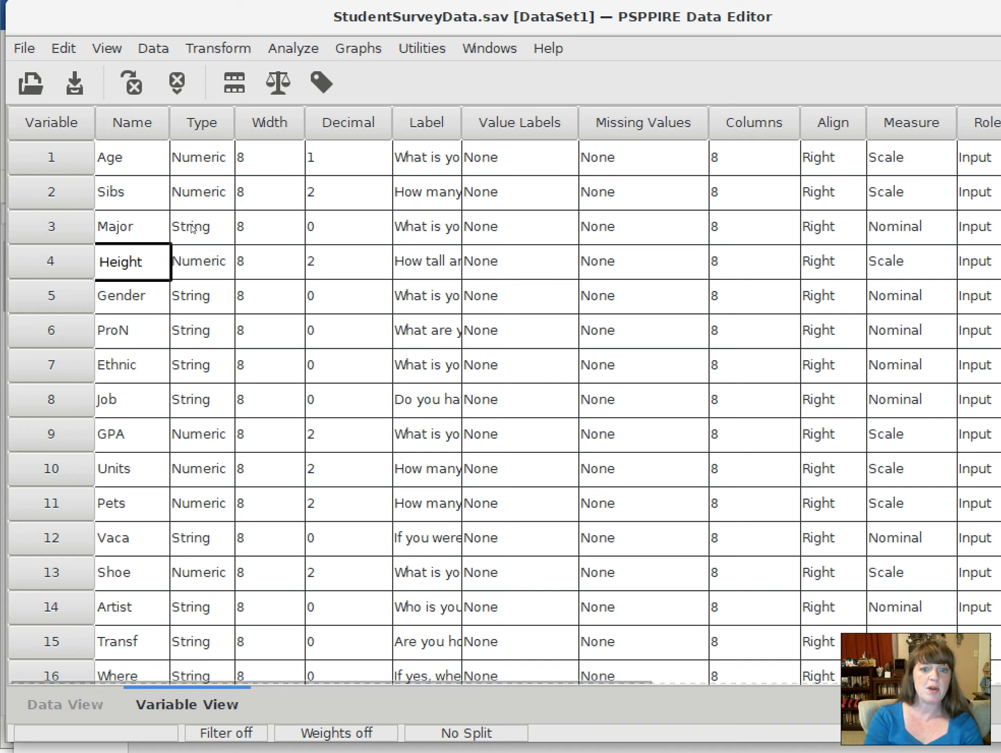
left_click(202, 156)
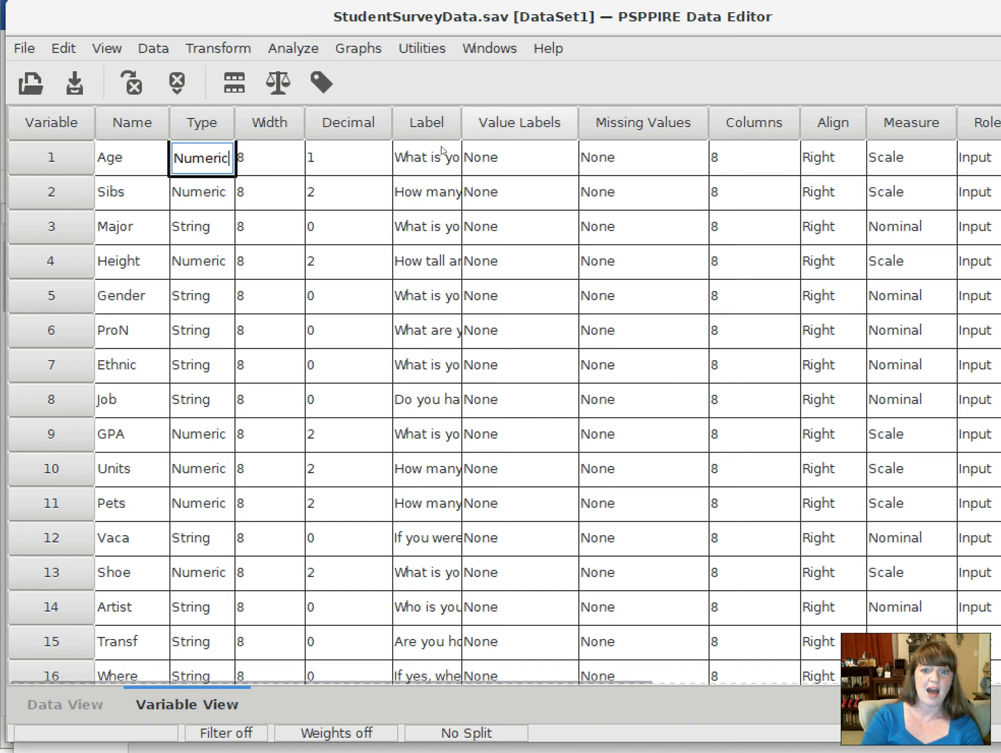
key("ctrl+a")
Examine the labels of Age, Sibs and Vaca and look through the whole list of variables.
left_click(434, 165)
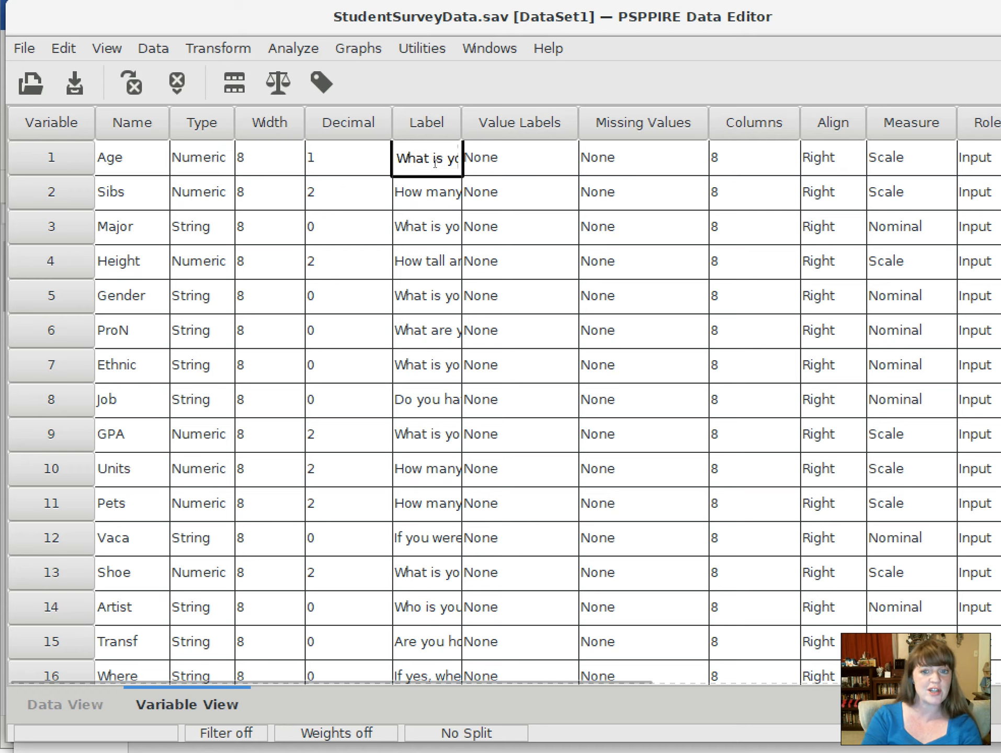
left_click(422, 192)
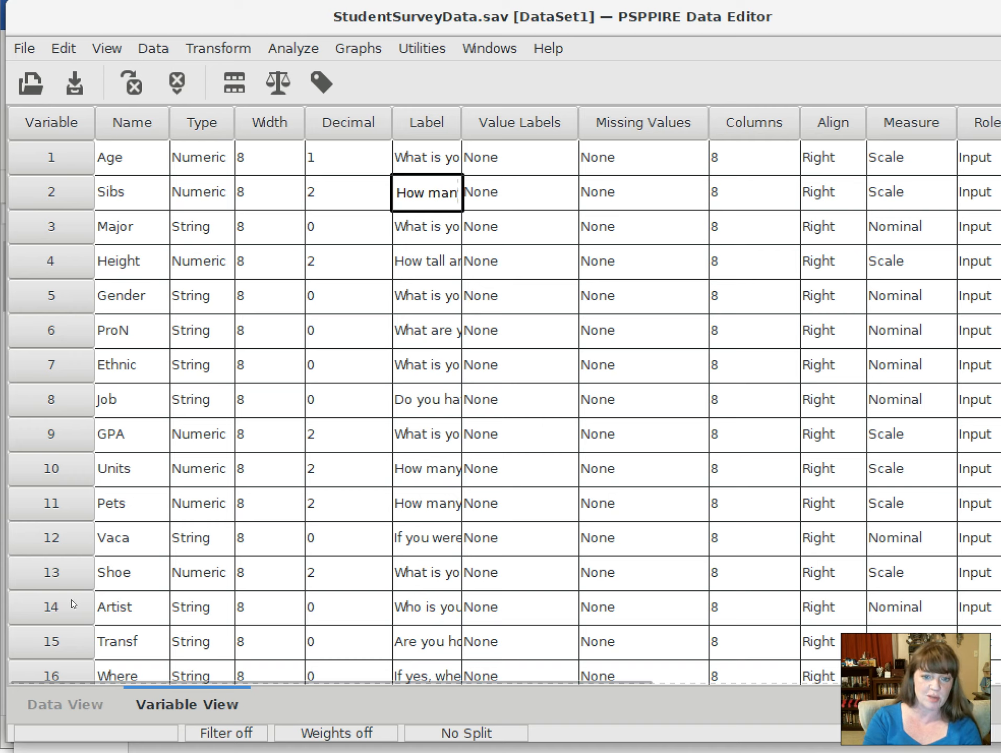
left_click(437, 539)
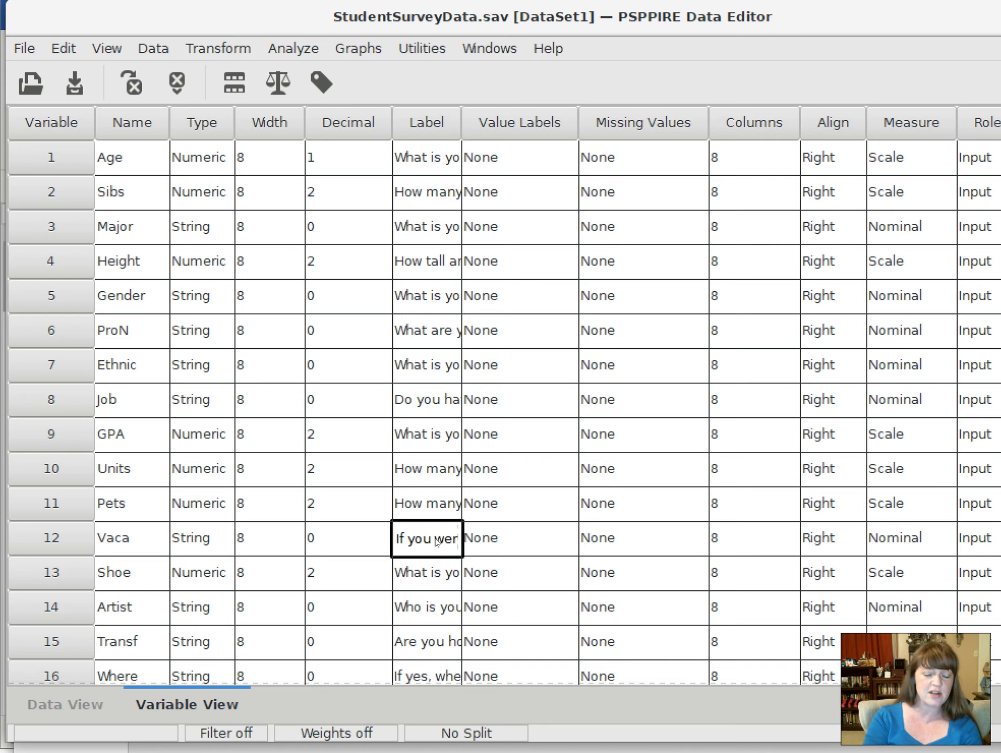
right_click(436, 543)
left_click(426, 535)
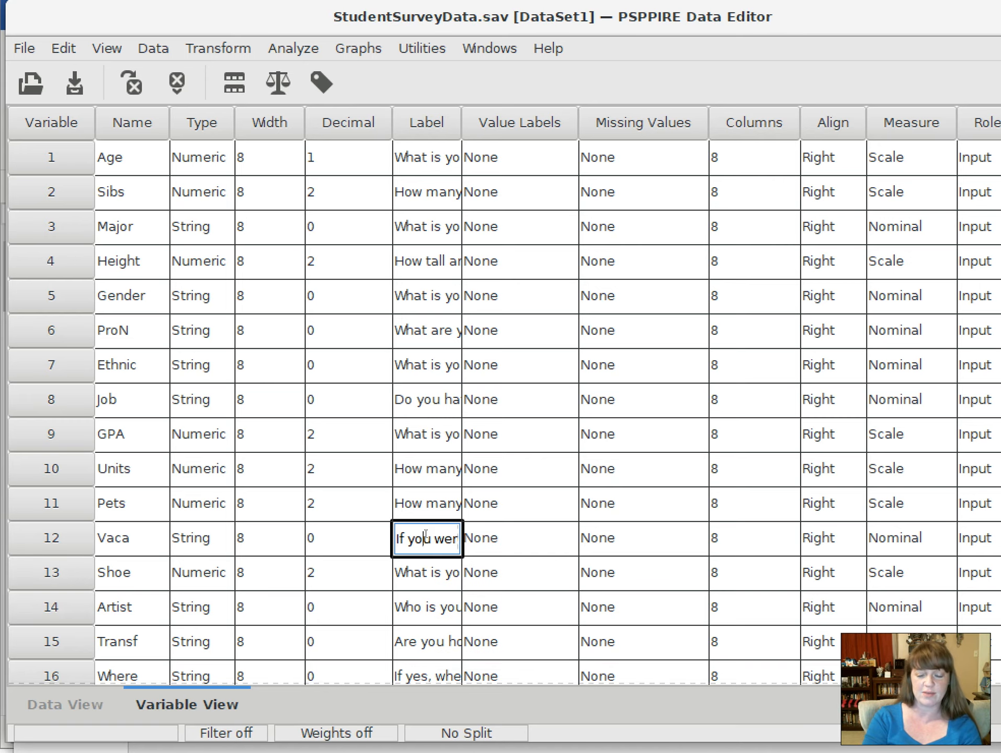
scroll(426, 534, "down", 20)
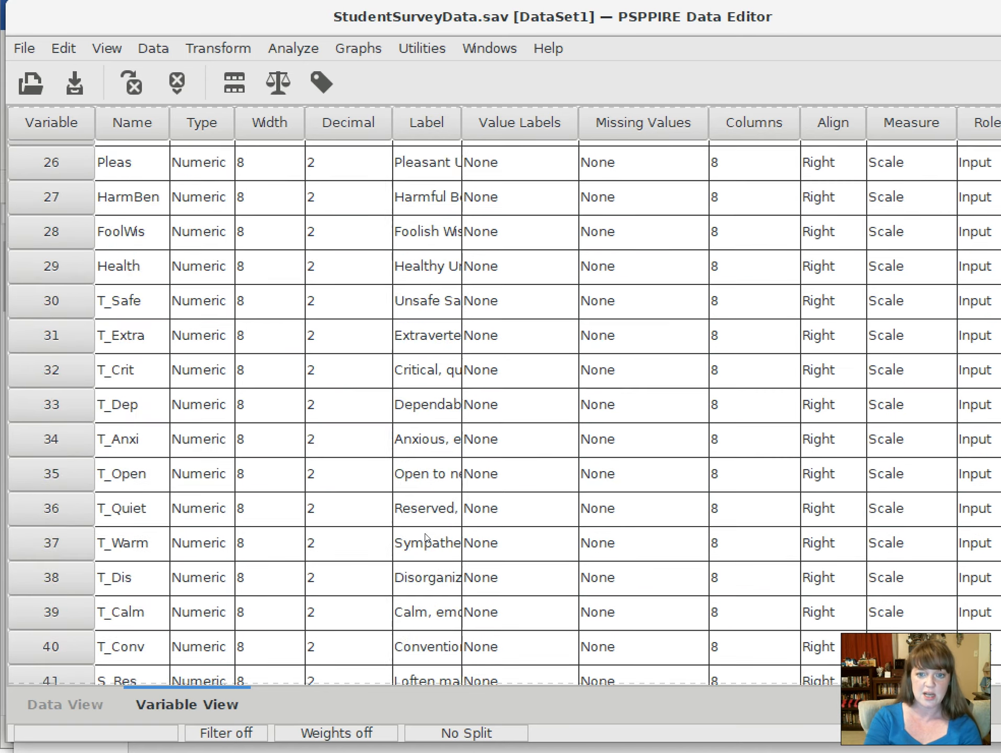
scroll(426, 536, "up", 10)
scroll(426, 537, "down", 9)
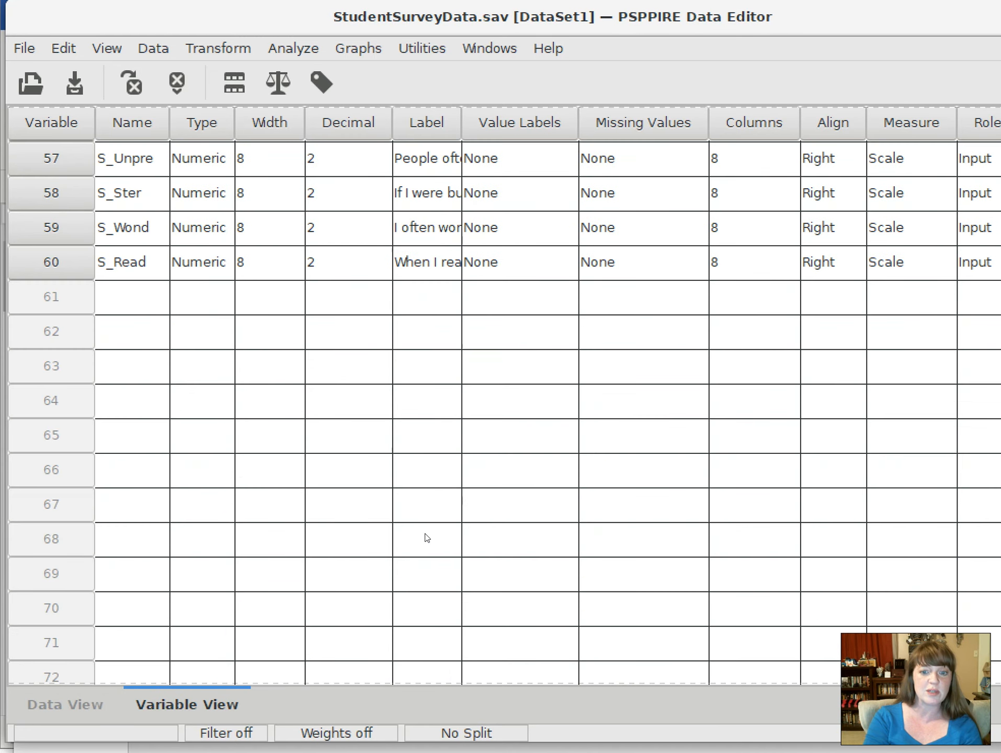
scroll(425, 536, "up", 5)
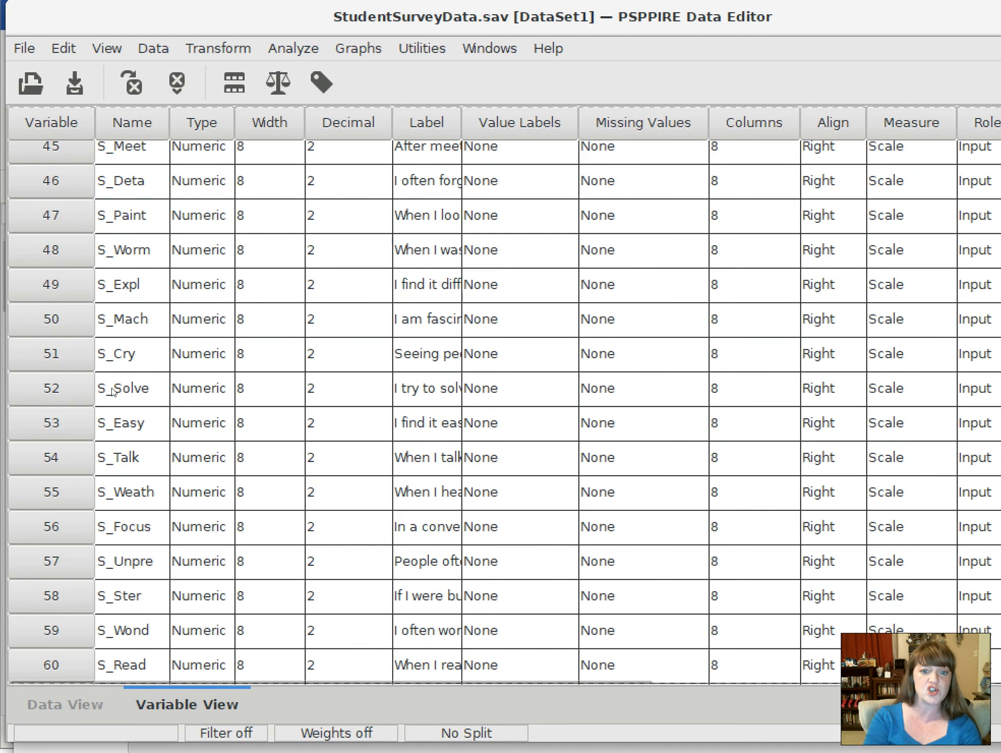
scroll(486, 370, "up", 18)
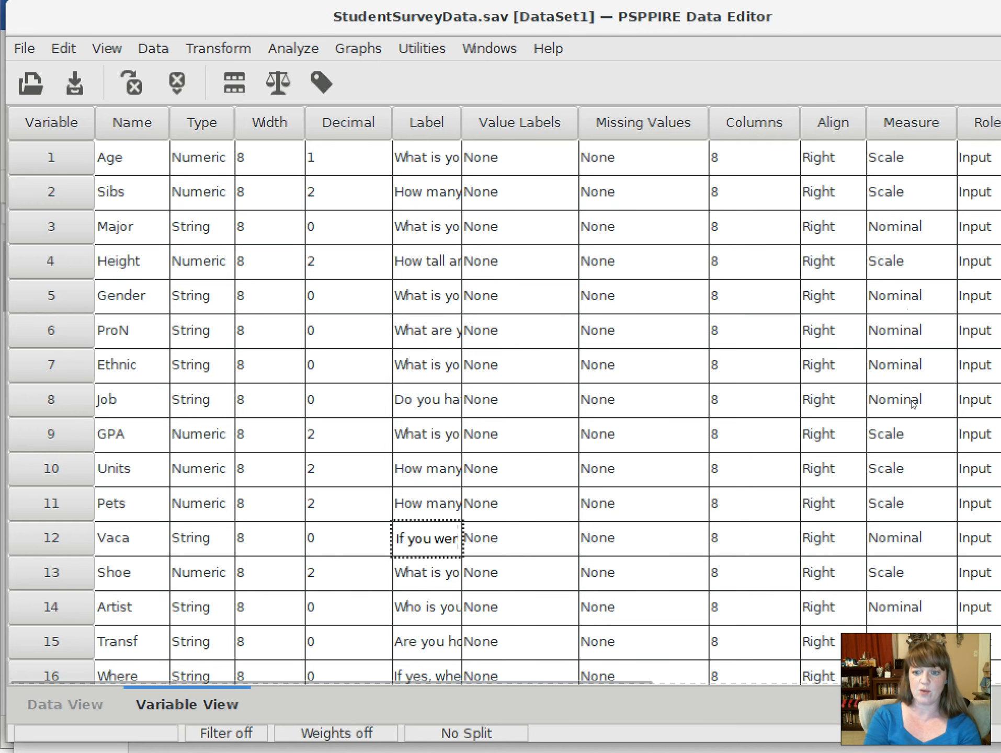
scroll(911, 400, "down", 10)
scroll(910, 401, "up", 10)
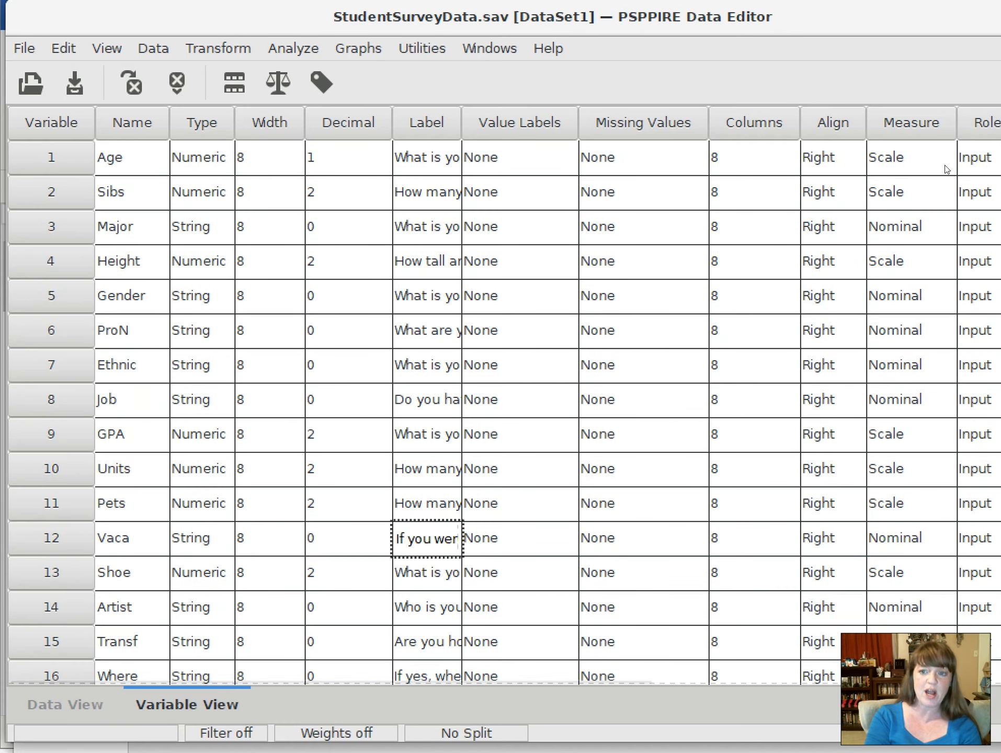
Inspect the measurement-level choices for Age and review the Measure settings down to the last variable.
left_click(933, 127)
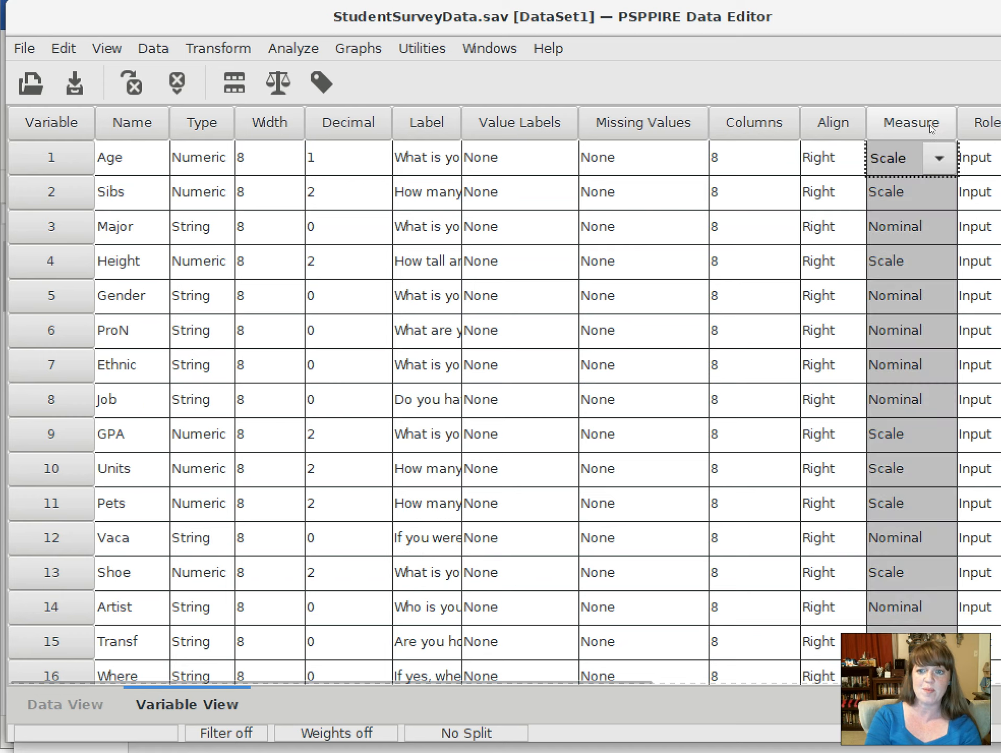
left_click(939, 159)
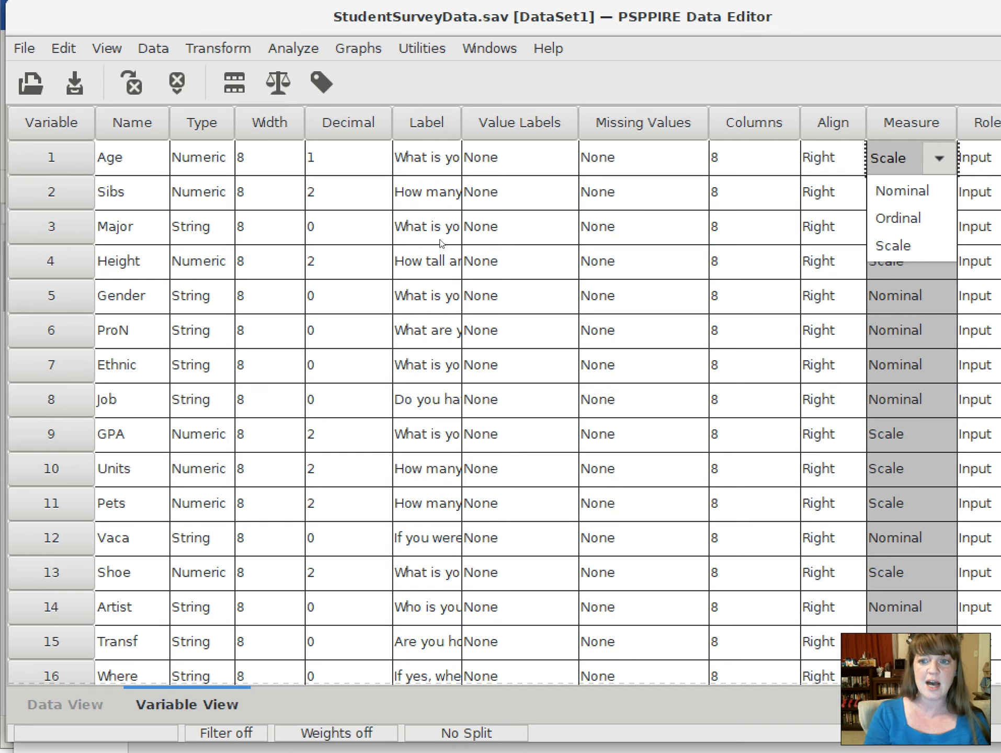
left_click(355, 415)
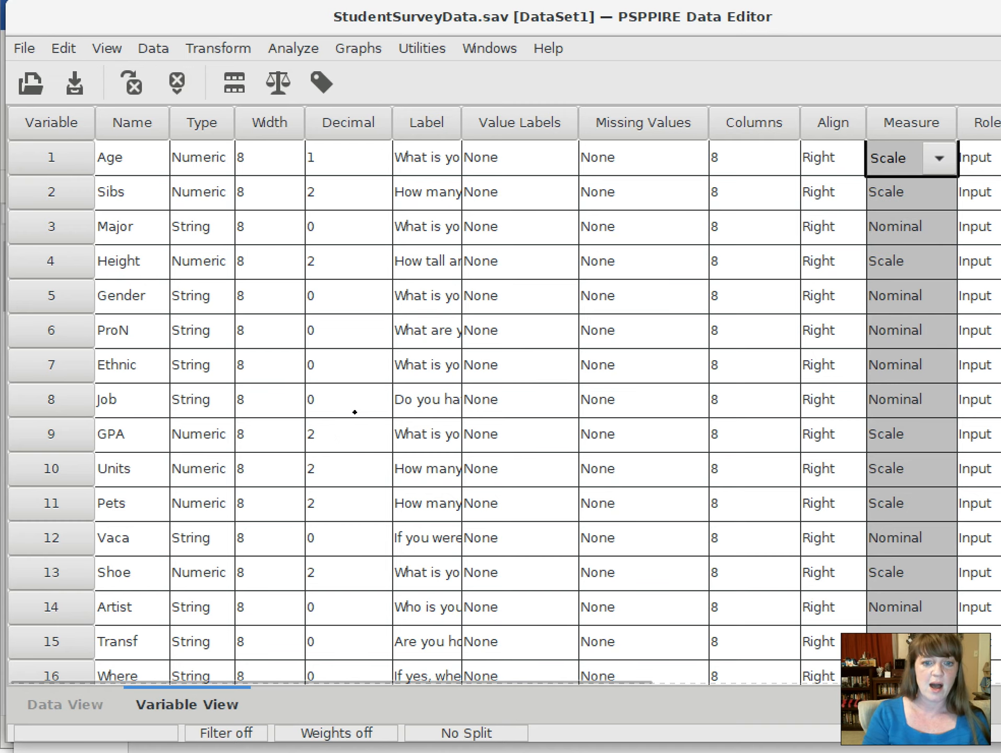
scroll(350, 413, "down", 10)
scroll(347, 409, "down", 8)
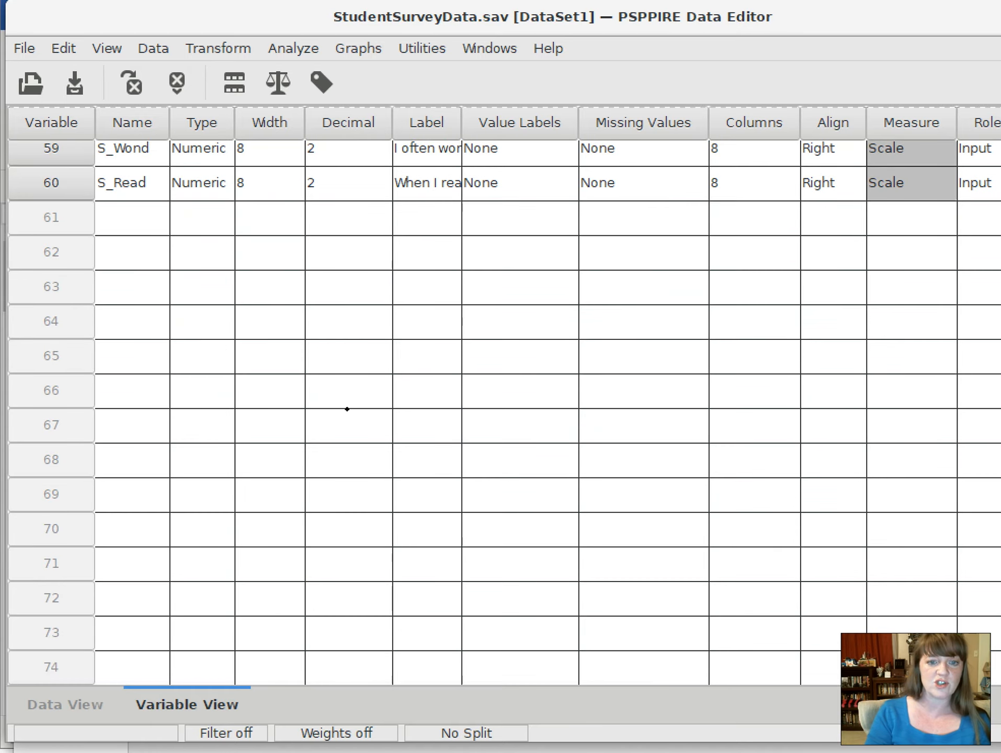
scroll(347, 409, "up", 20)
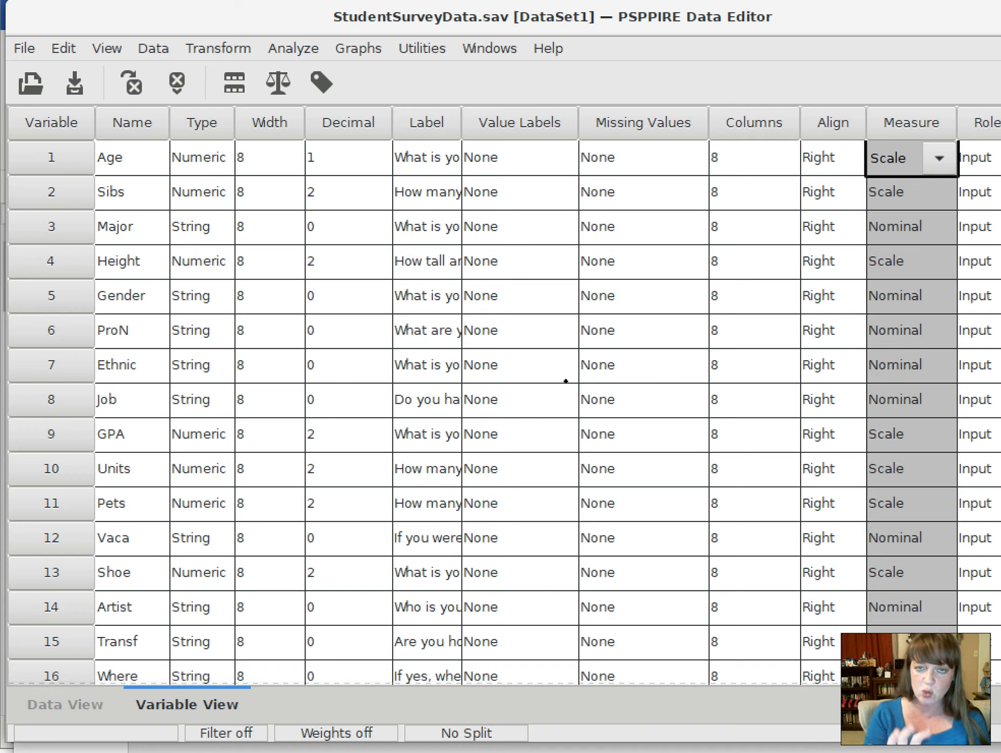
Show the case data and read the full question labels of the Sibs, ProN, Ethnic and Job variables.
left_click(65, 704)
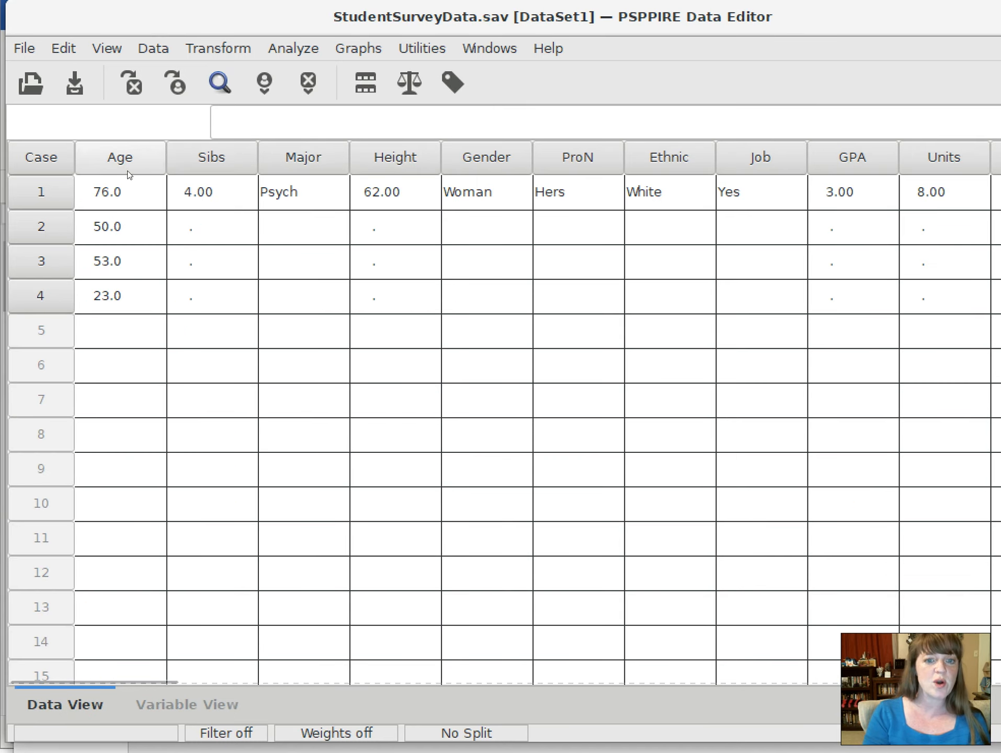
mouse_move(224, 170)
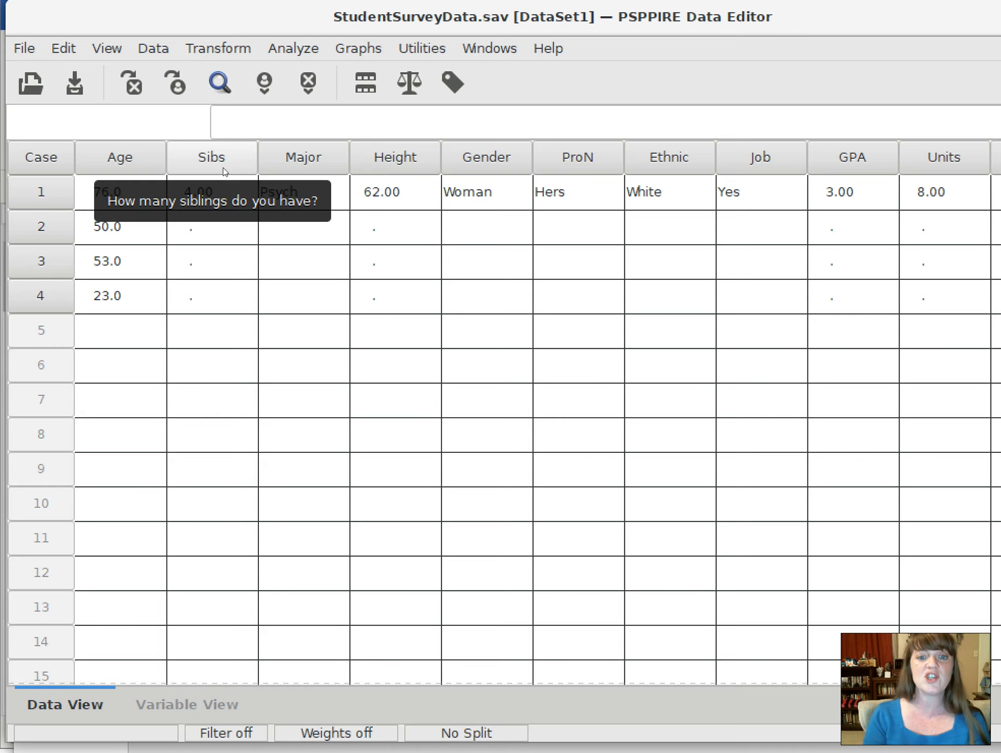
left_click(201, 706)
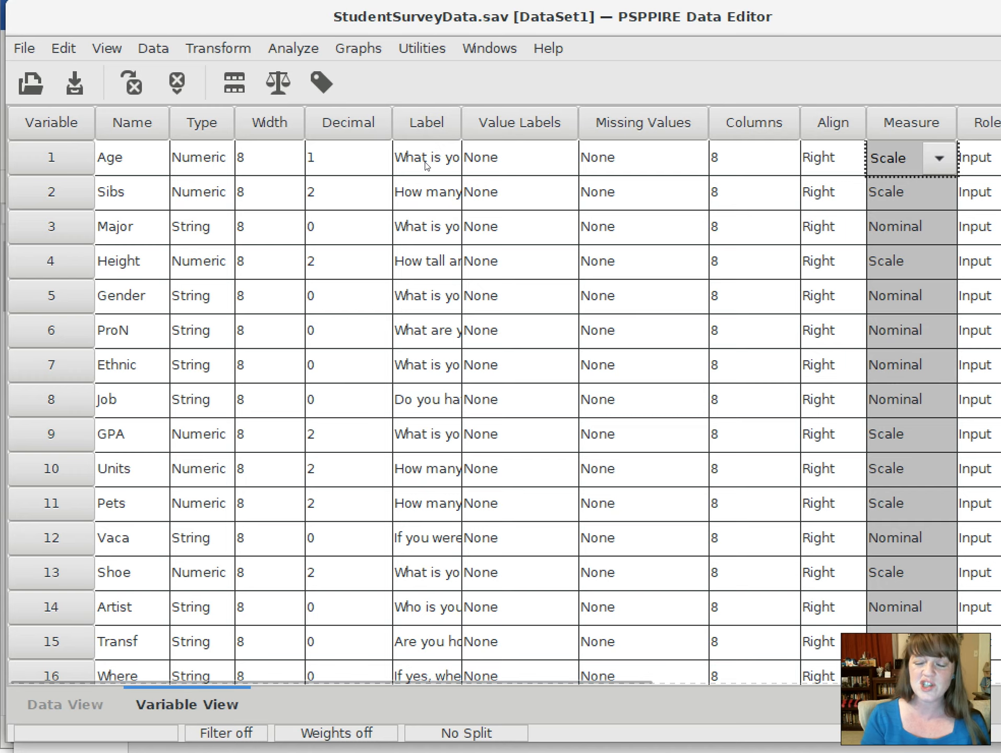
left_click(59, 695)
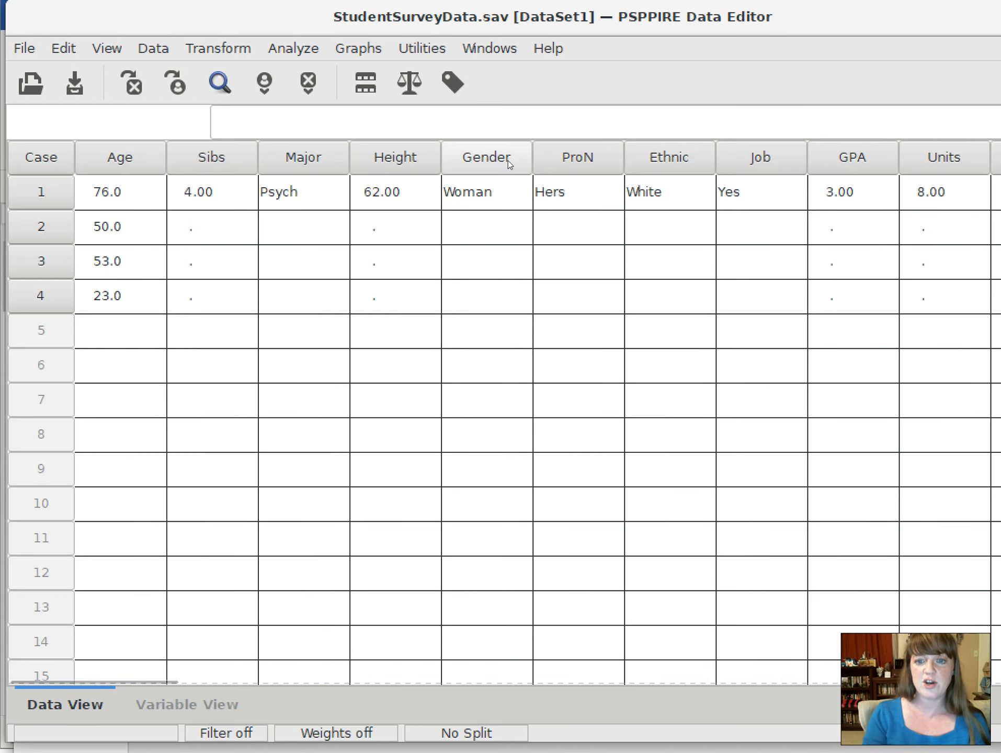
mouse_move(507, 161)
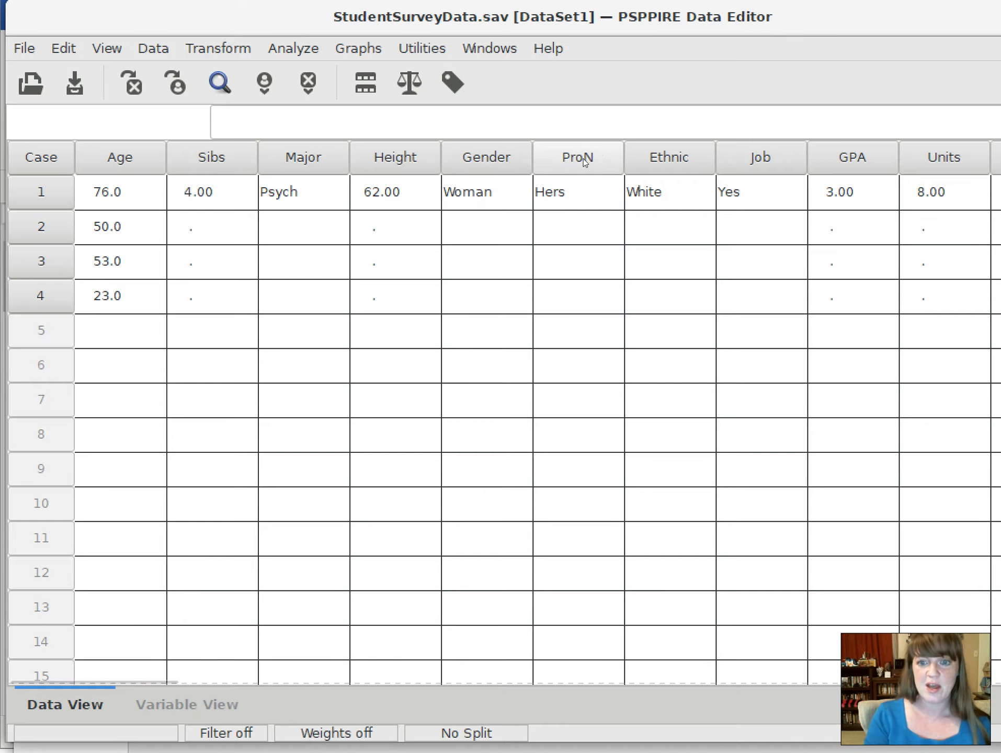
mouse_move(584, 159)
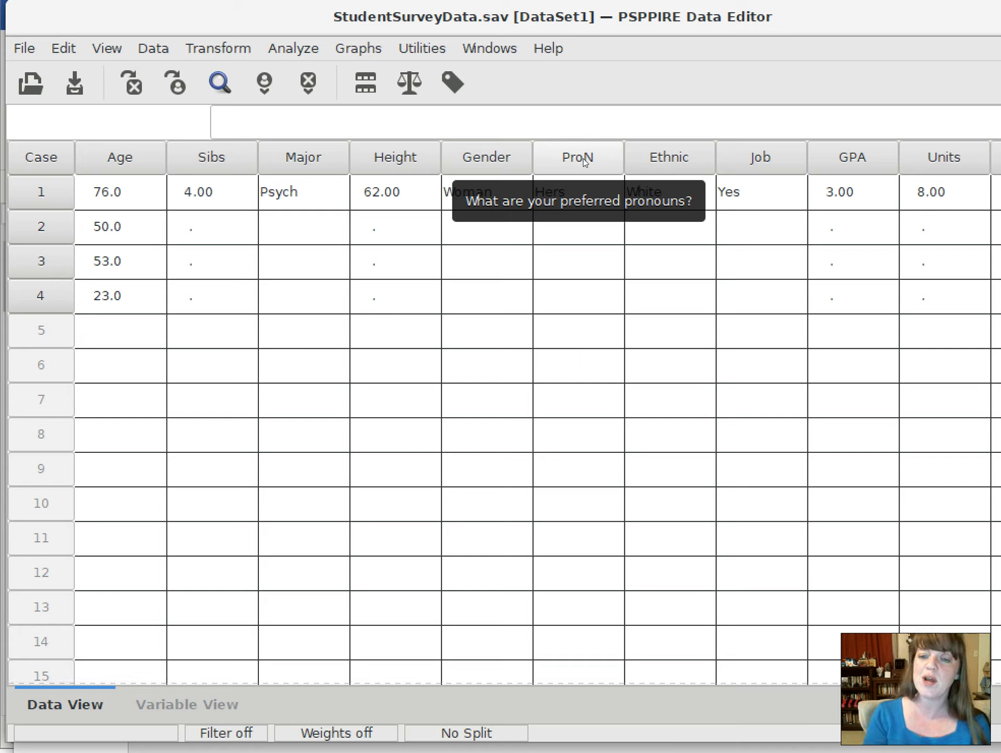
mouse_move(693, 150)
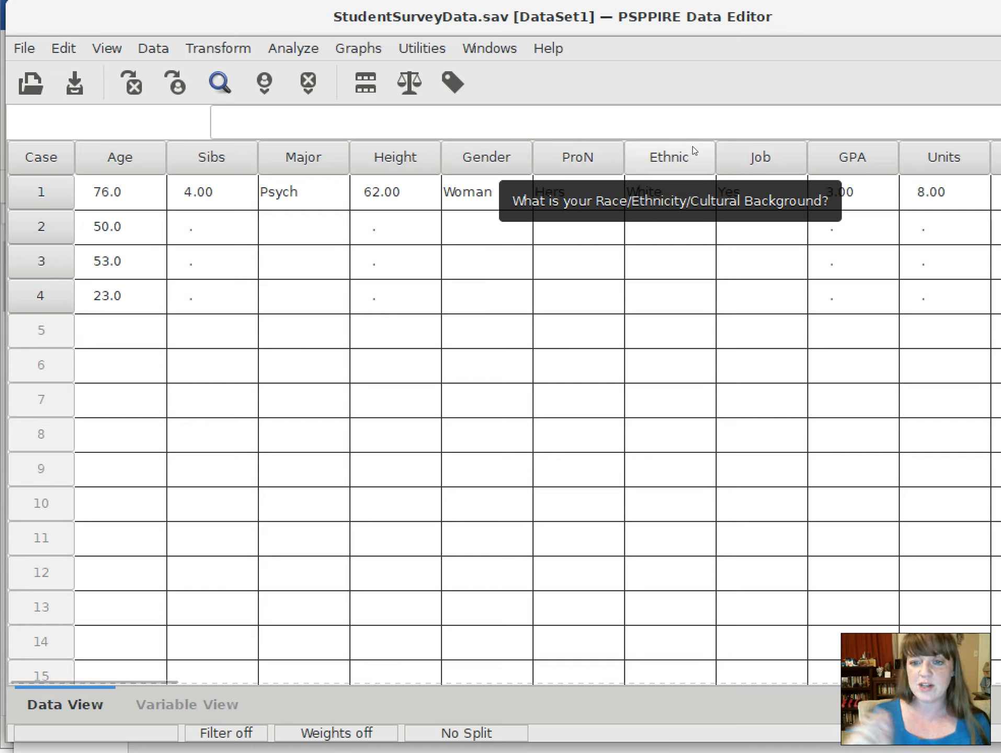
mouse_move(761, 169)
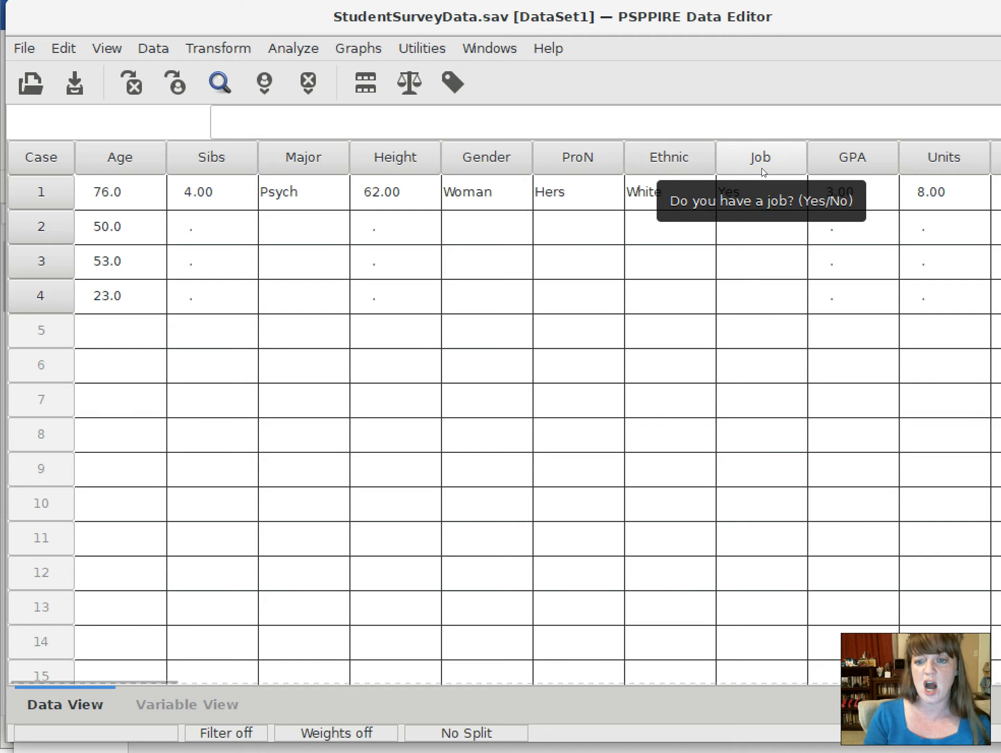
mouse_move(860, 166)
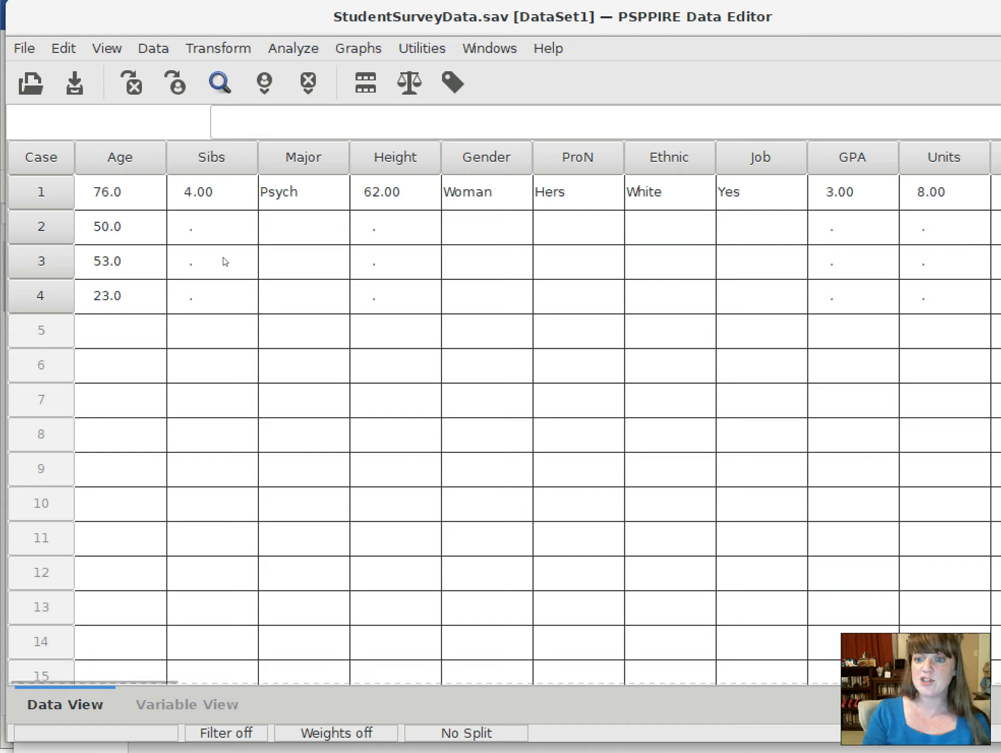
Enter 36 as the Age of case 5.
left_click(110, 328)
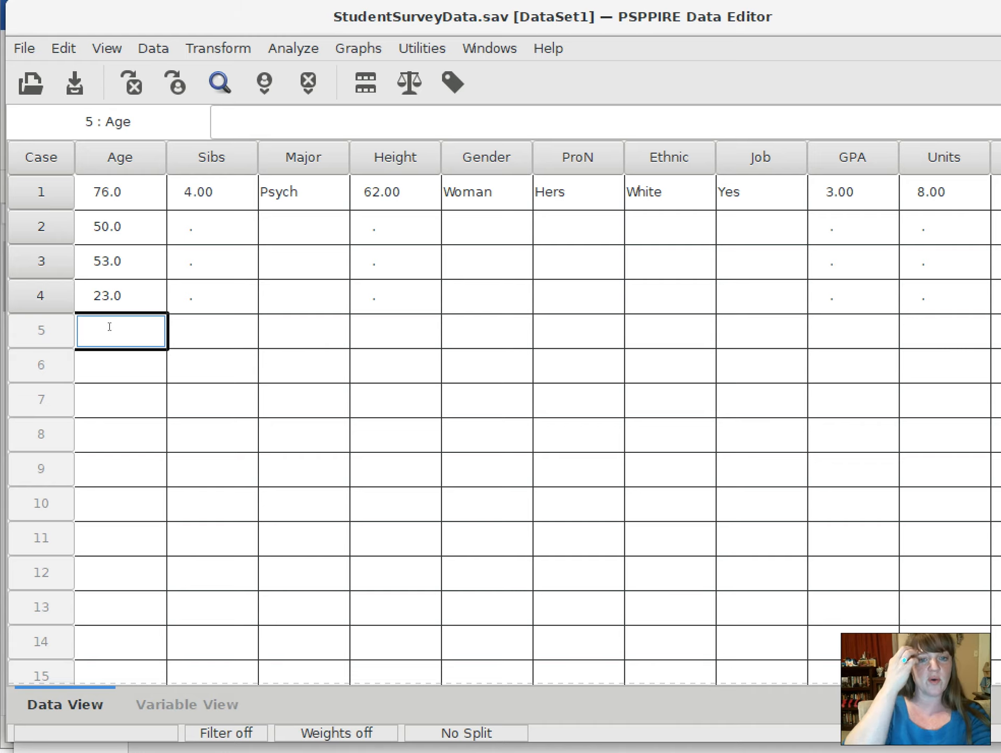
type("36")
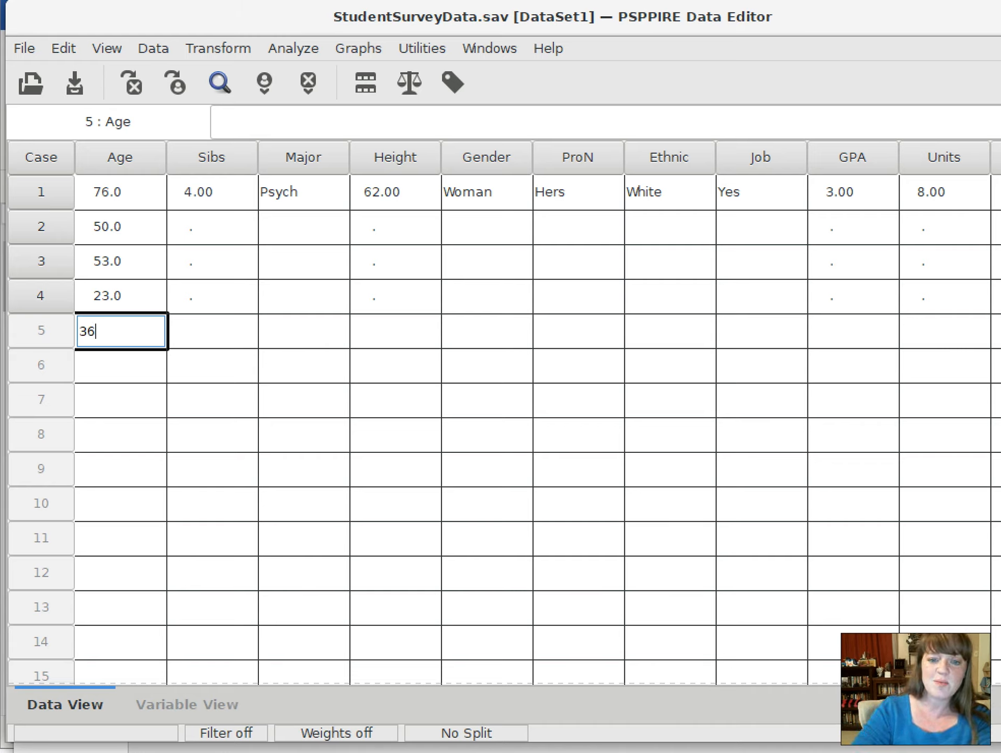
key("Return")
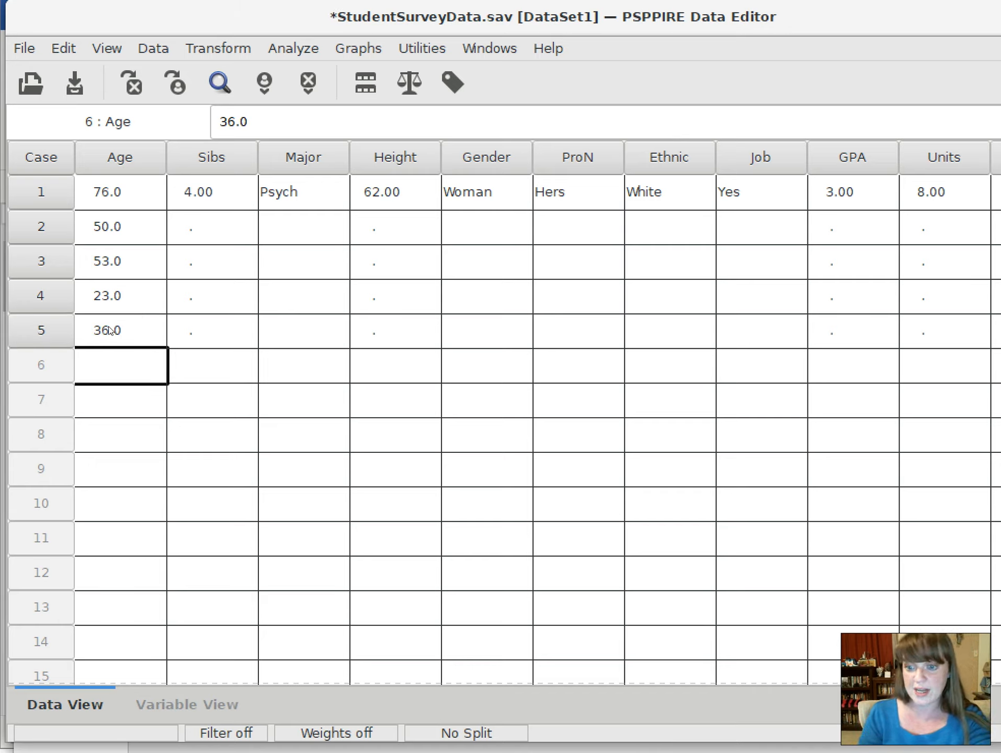
Enter Law as the Major of case 2.
left_click(305, 226)
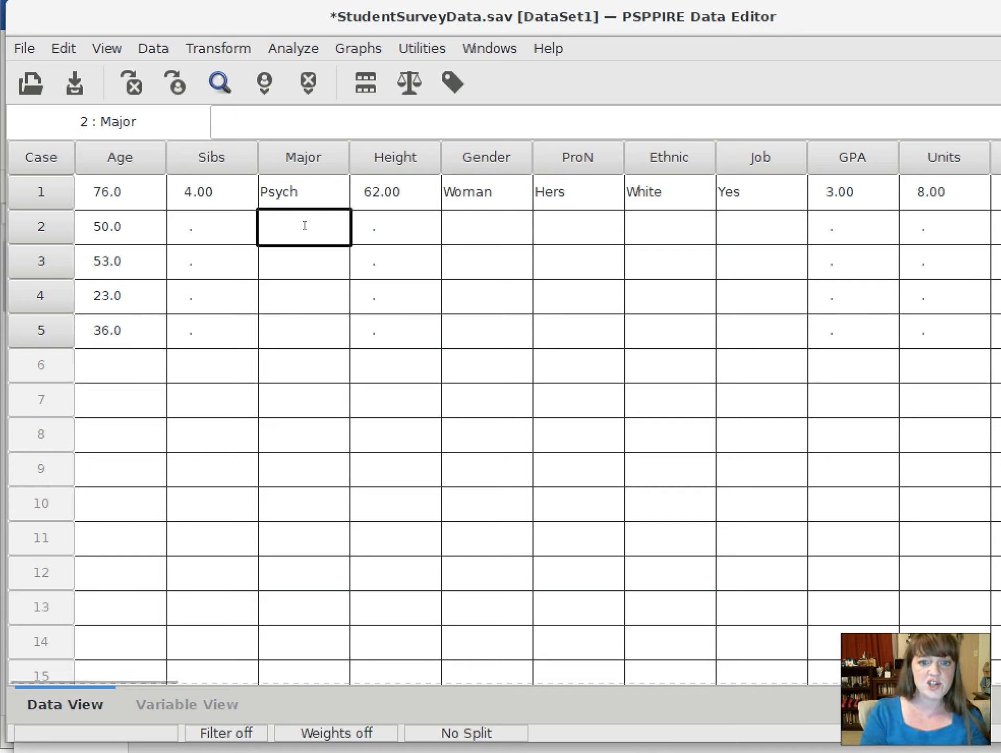
left_click(304, 226)
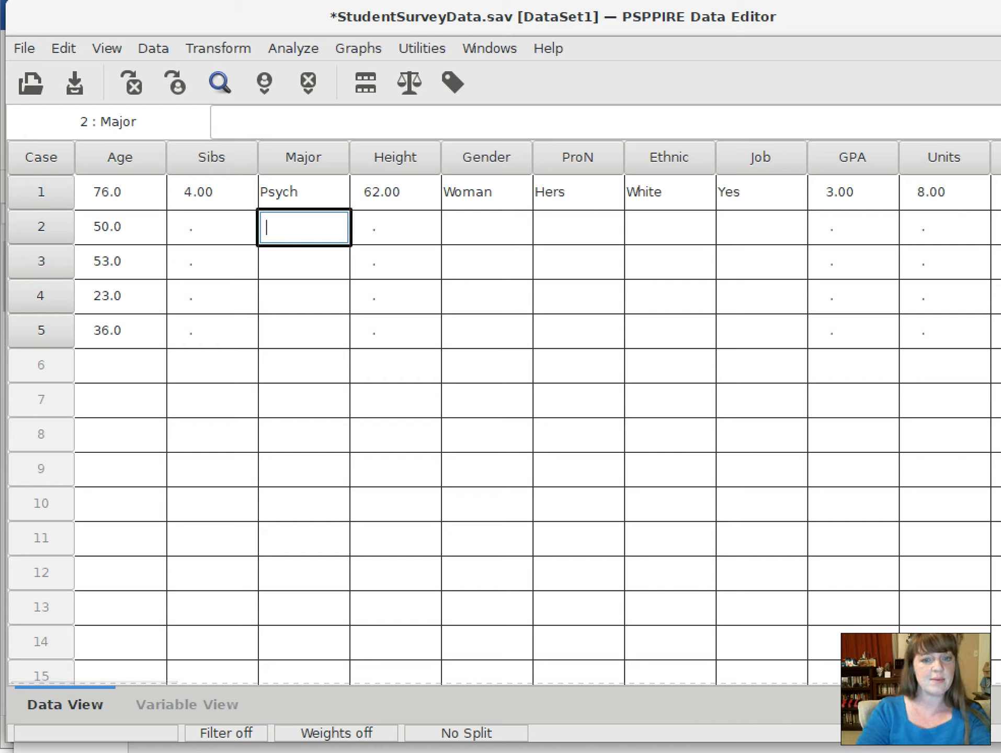
type("Law")
key("Return")
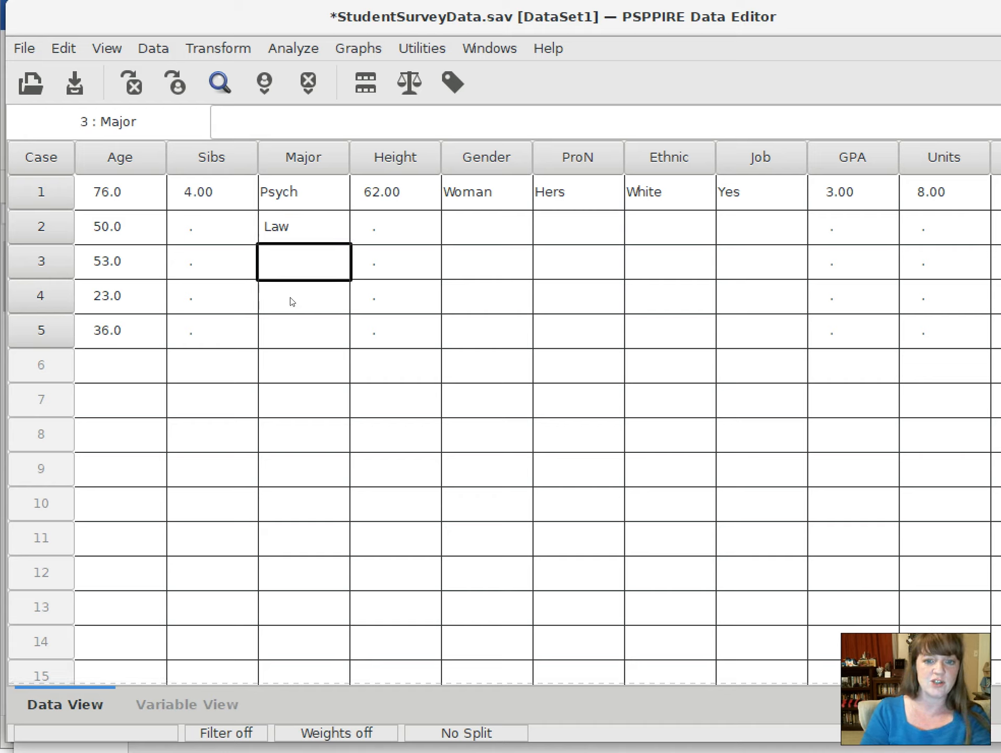
Enter 26 as the Height of case 2.
left_click(294, 326)
left_click(393, 225)
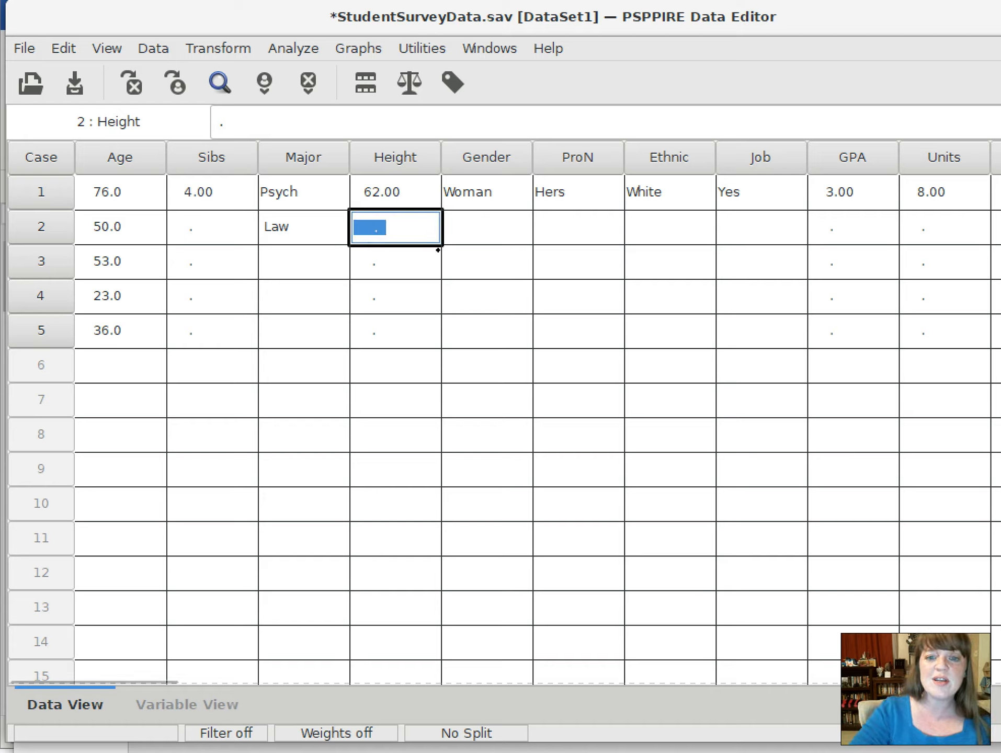
key("BackSpace")
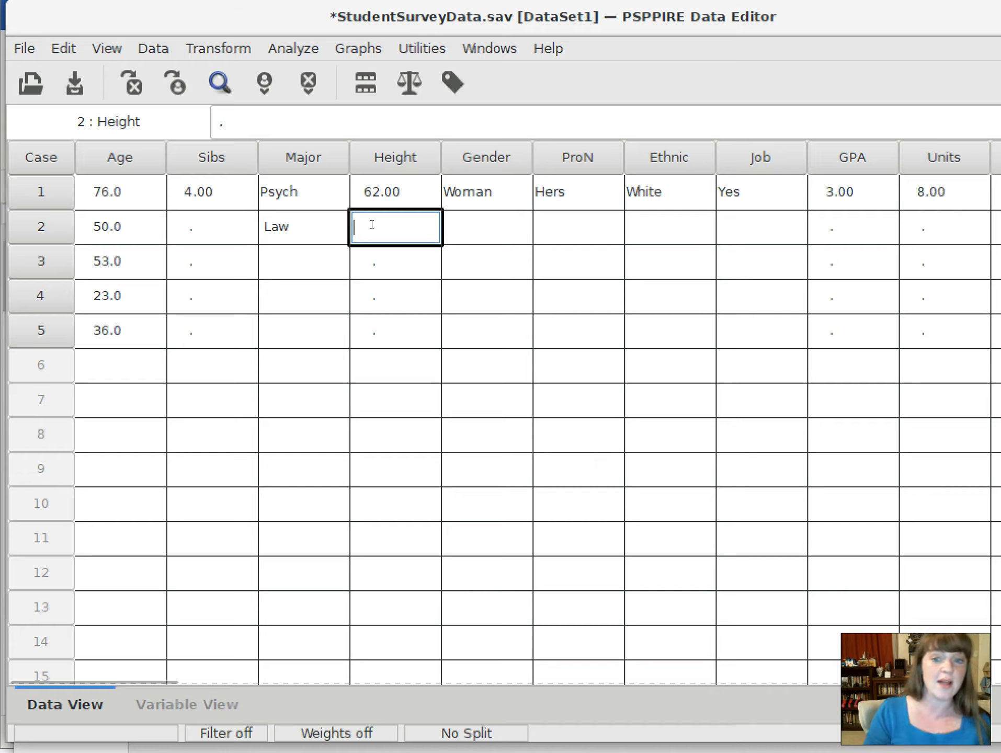
type("26")
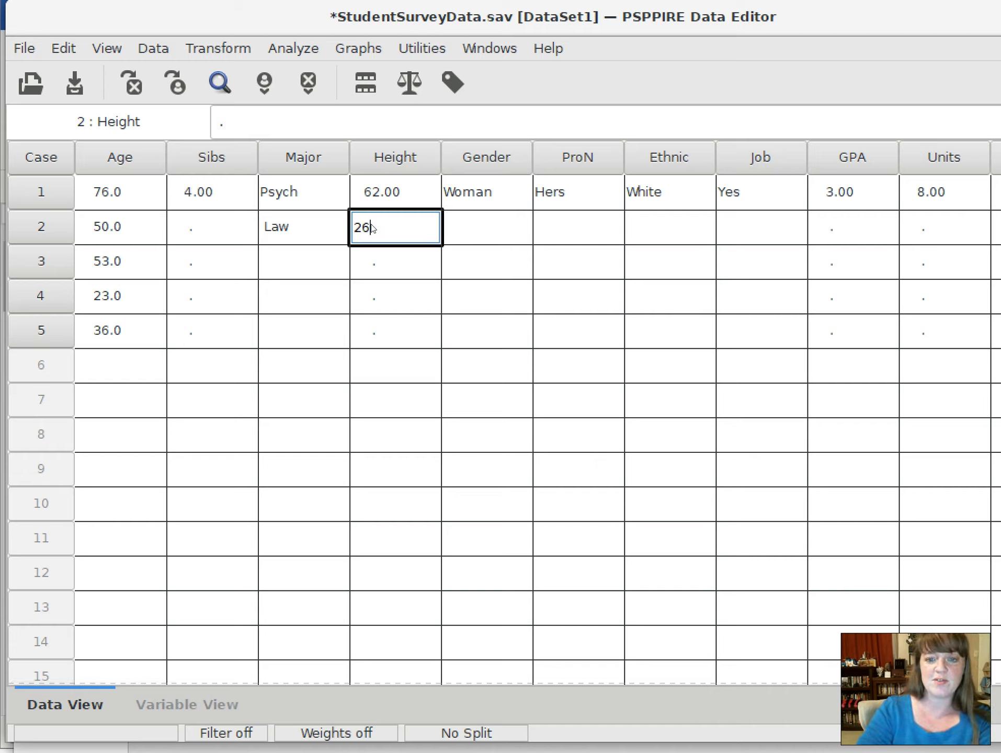
key("Return")
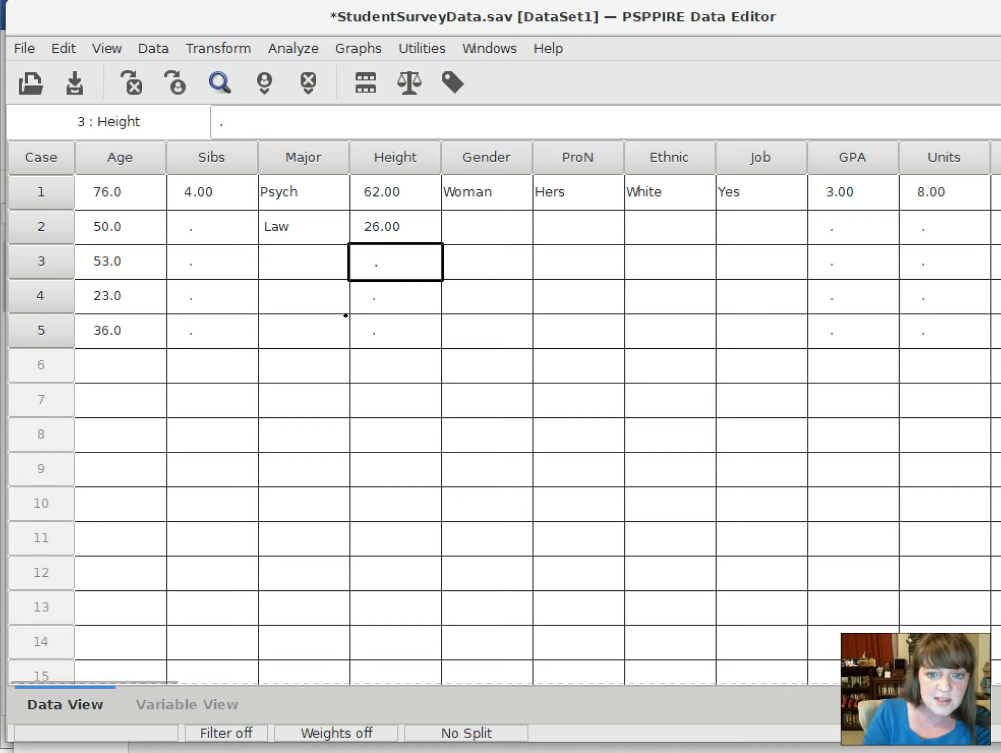
left_click(383, 295)
left_click_drag(401, 295, 240, 309)
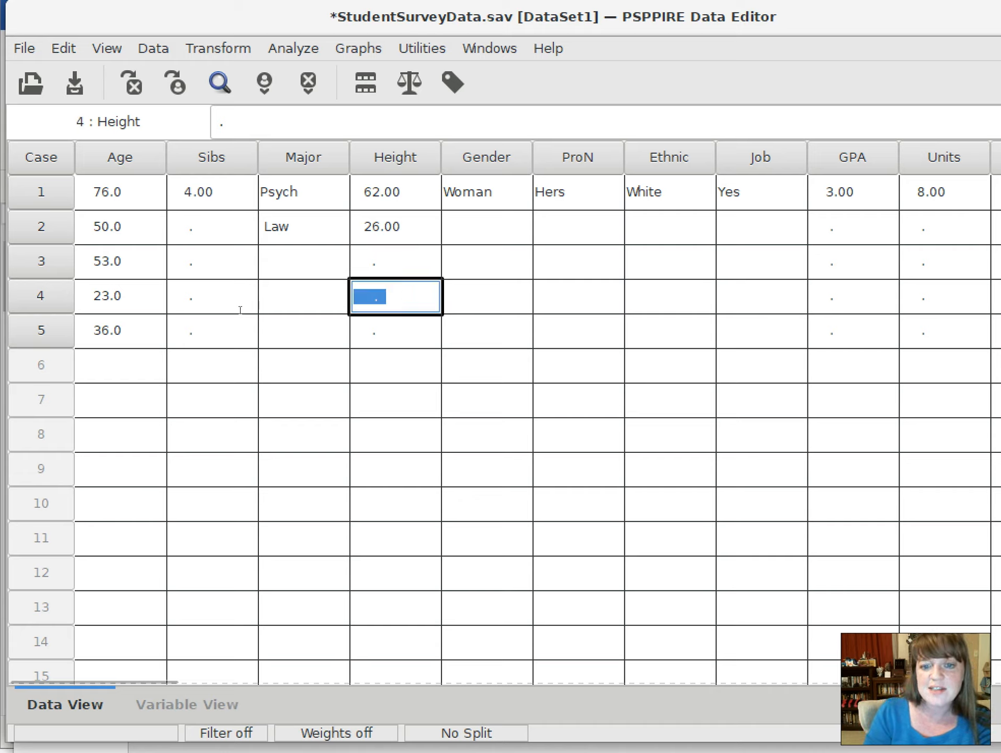
left_click(399, 305)
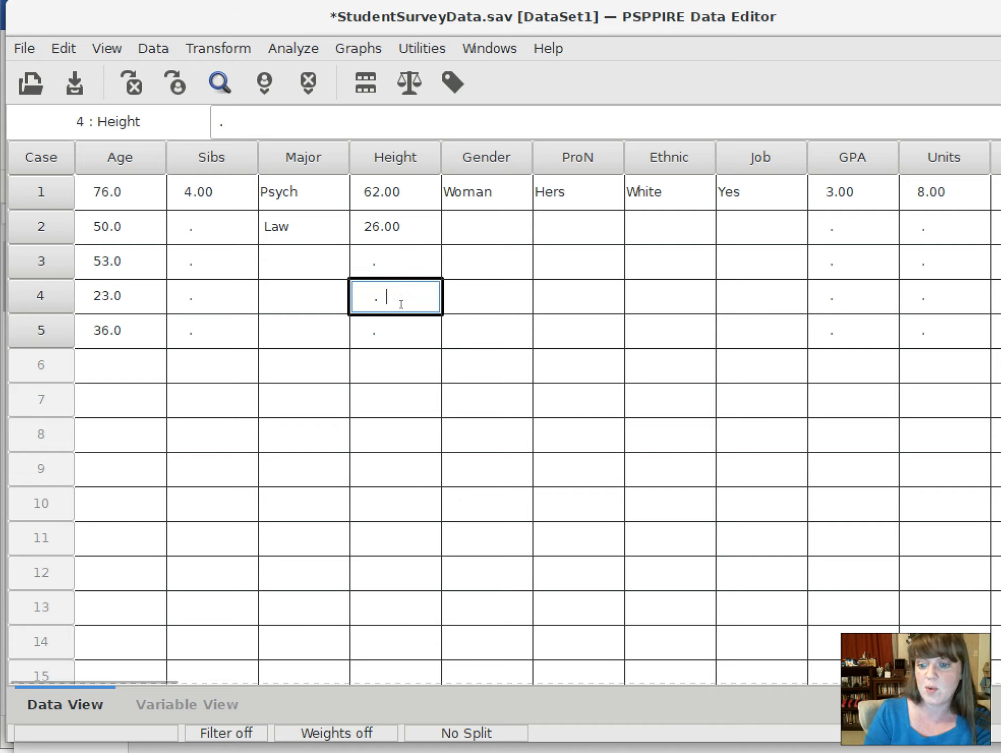
key("BackSpace")
key("BackSpace")
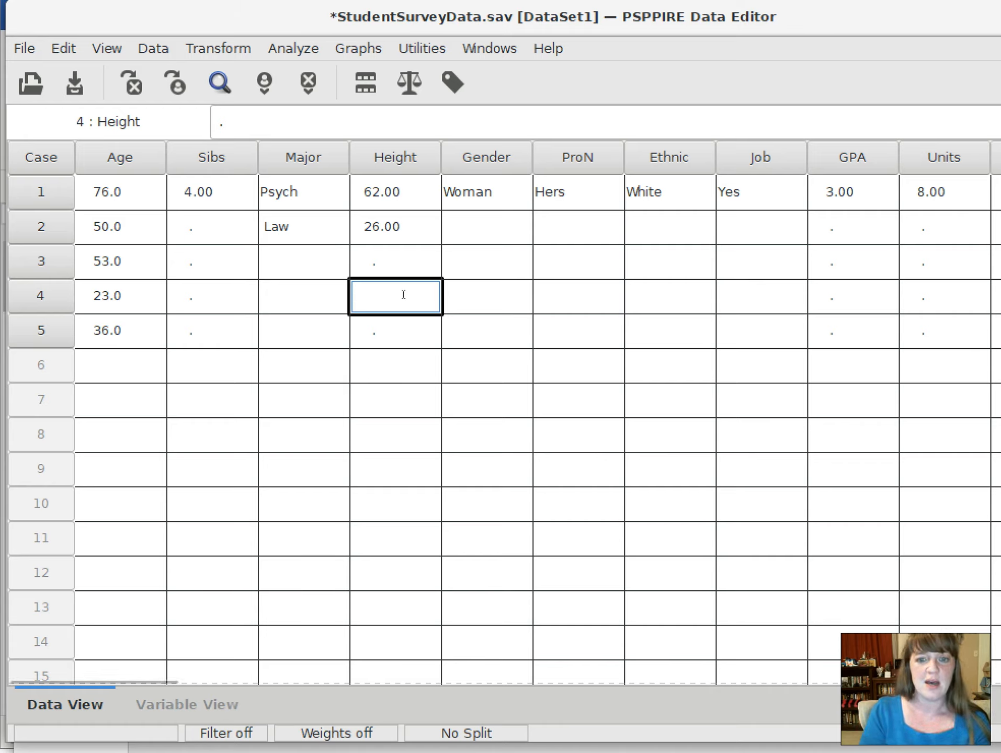
Enter Eng as the Major of case 3.
left_click(310, 257)
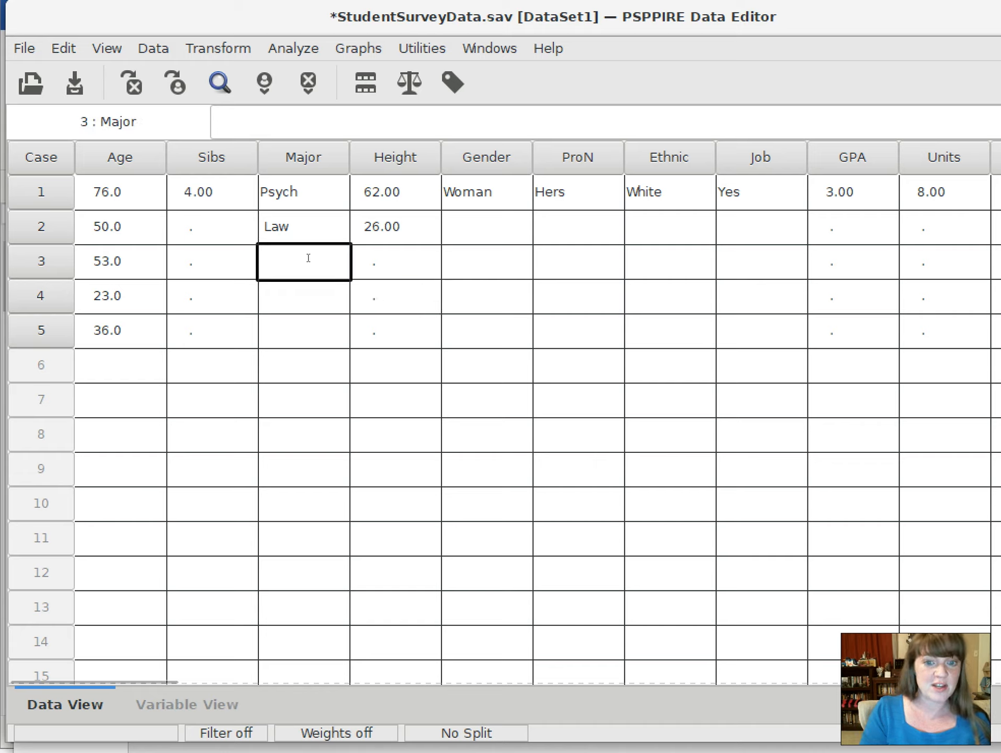
left_click(302, 265)
left_click_drag(238, 265, 230, 269)
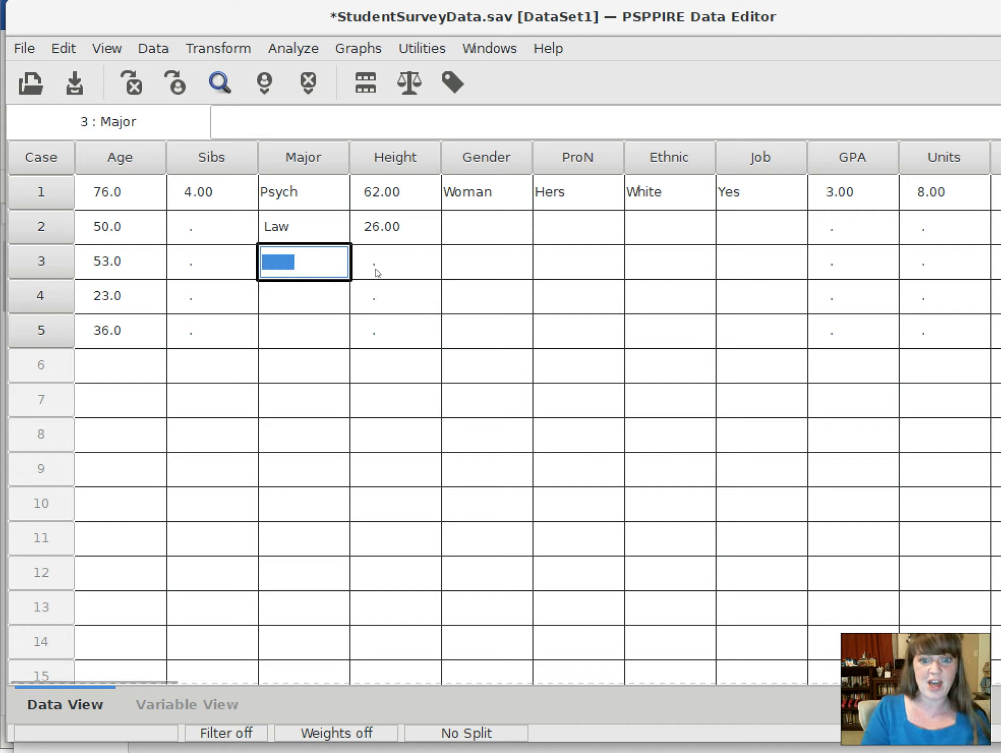
key("BackSpace")
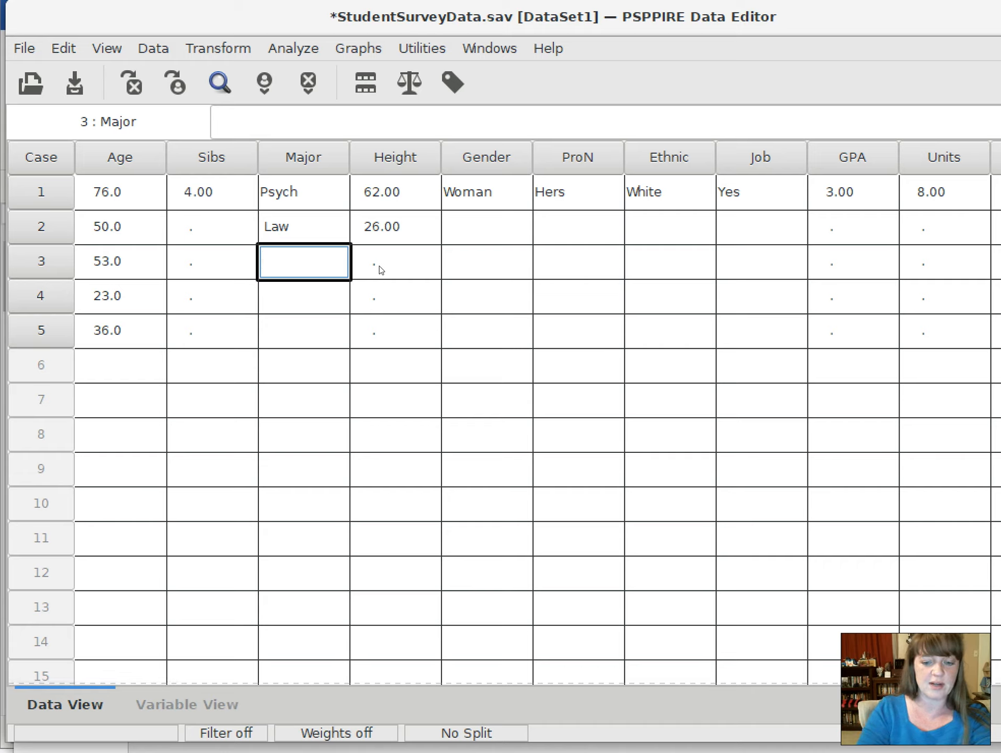
type("eng")
key("BackSpace")
key("BackSpace")
key("BackSpace")
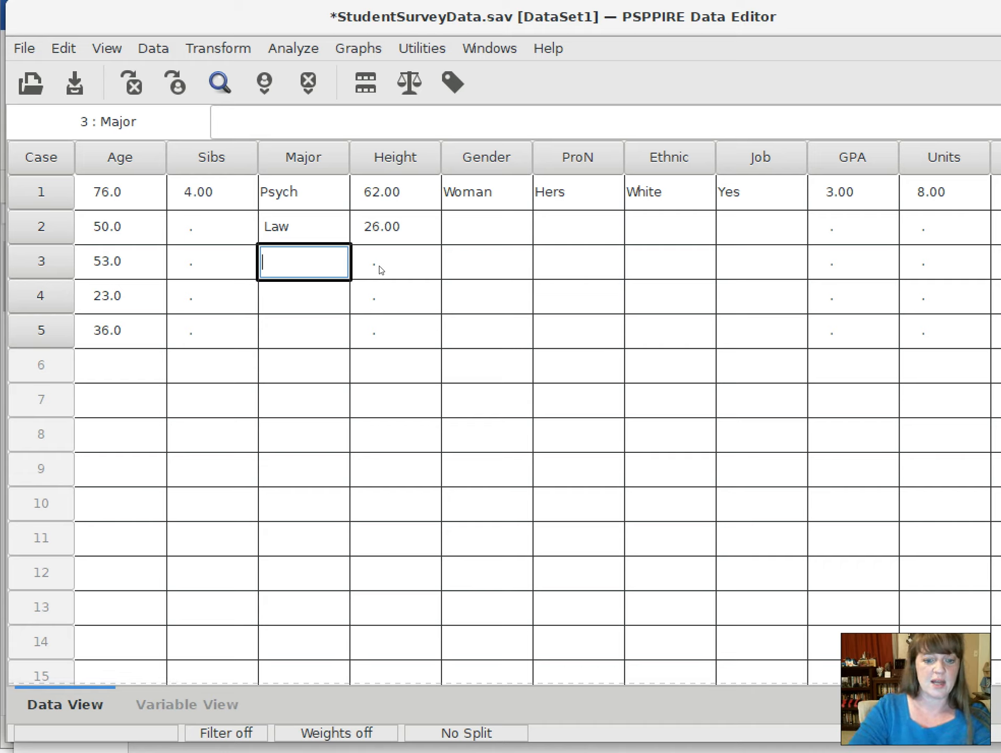
type("Eng")
key("Return")
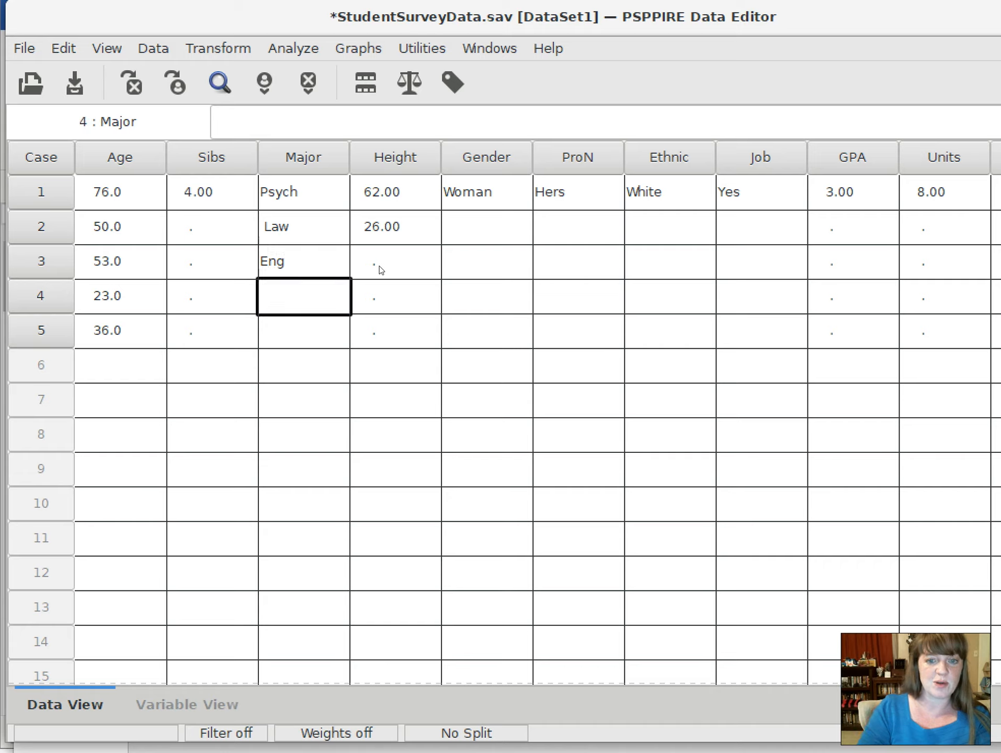
Enter 26 as the Height of case 3.
left_click(396, 270)
double_click(396, 264)
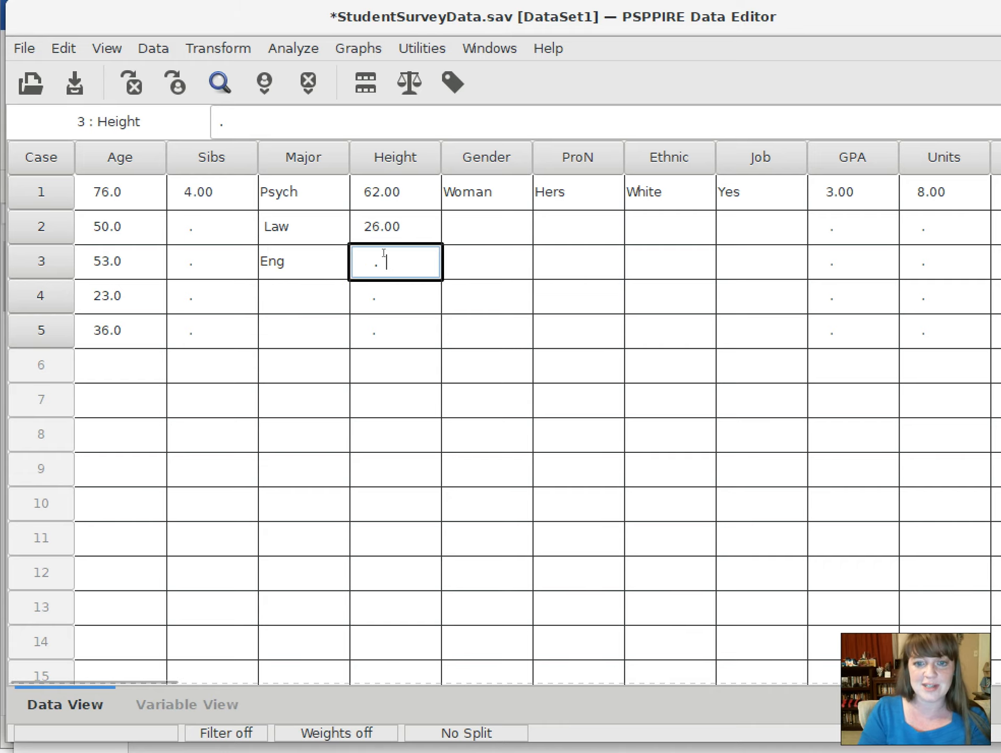
key("BackSpace")
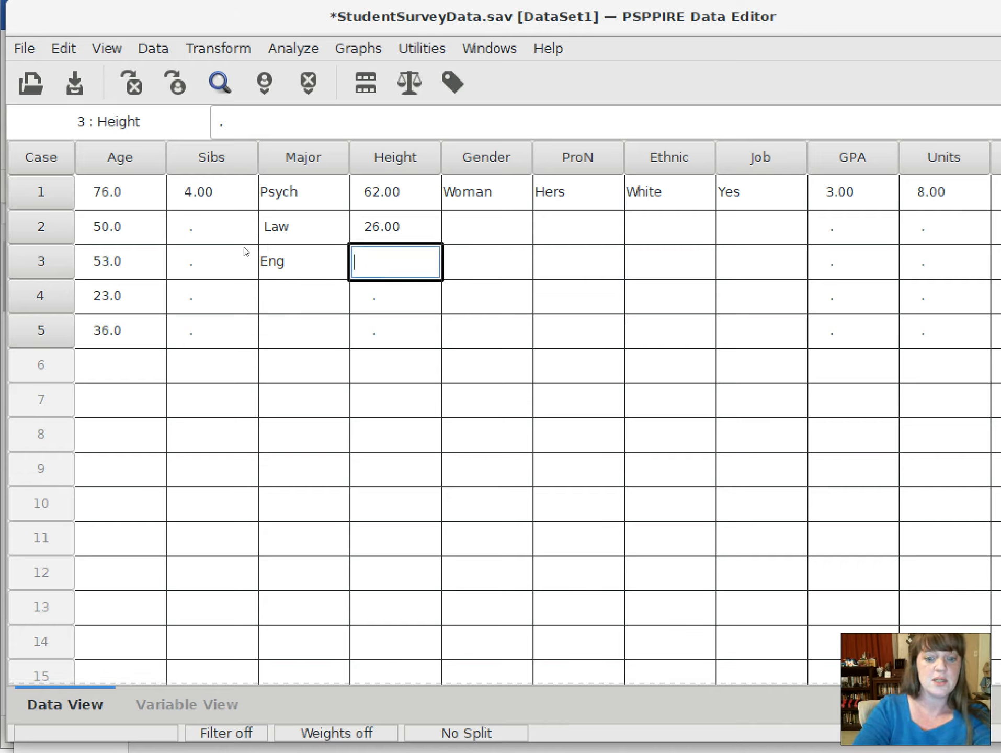
type("26")
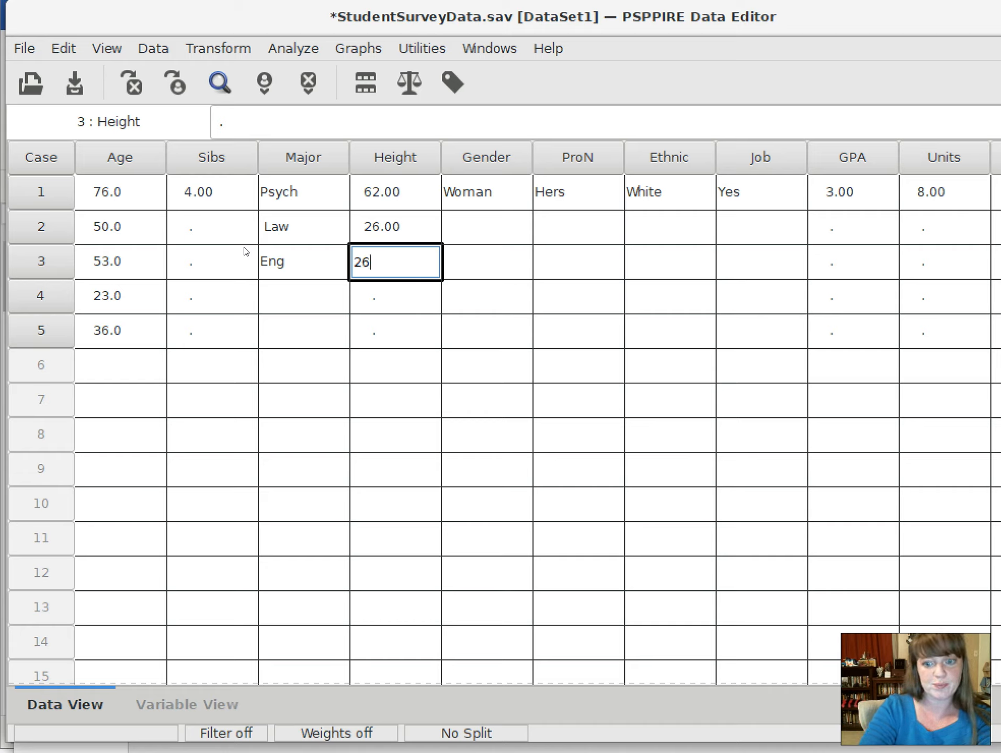
key("Return")
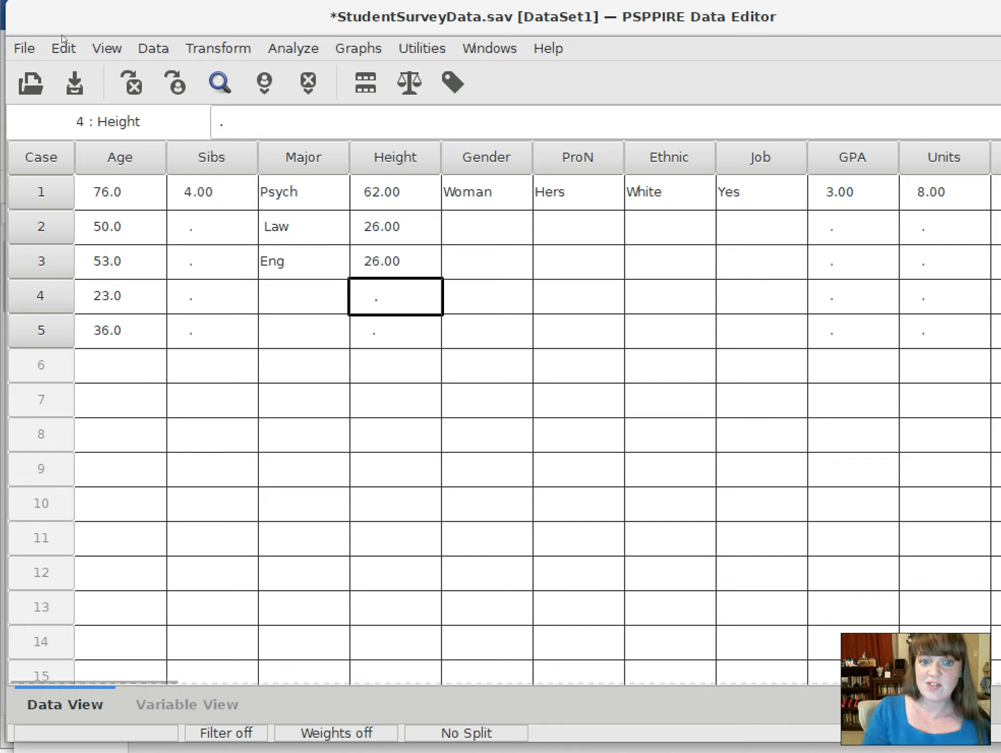
Save the dataset as a new system file named StudentSurveyData2.sav in the PSPP Graphs folder.
left_click(25, 48)
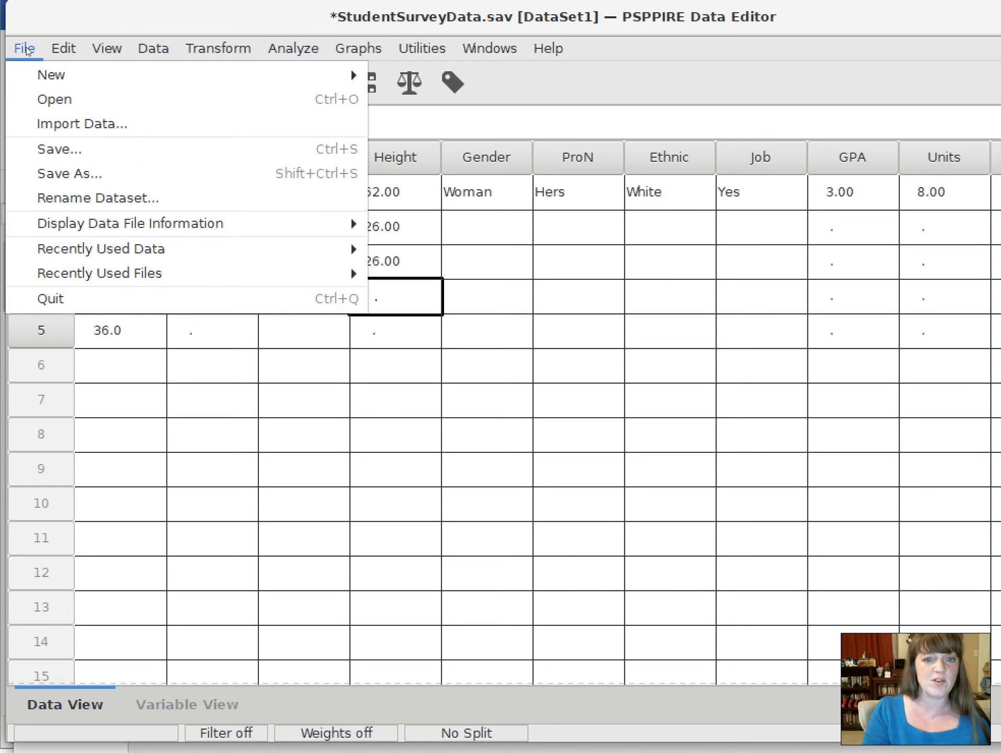
left_click(79, 178)
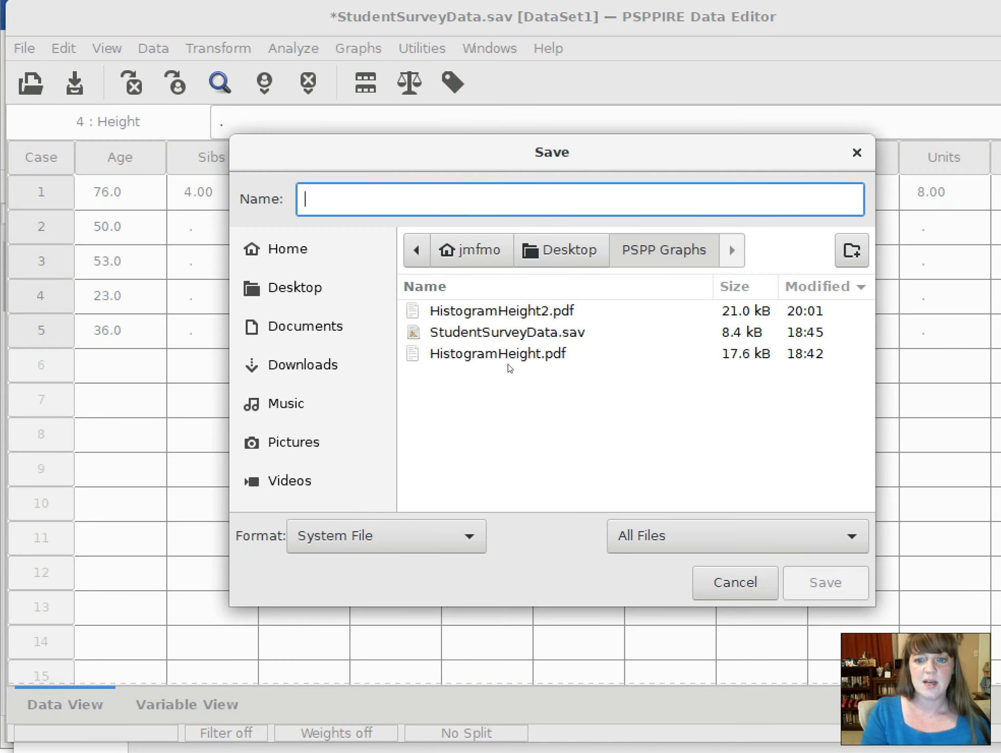
left_click(543, 339)
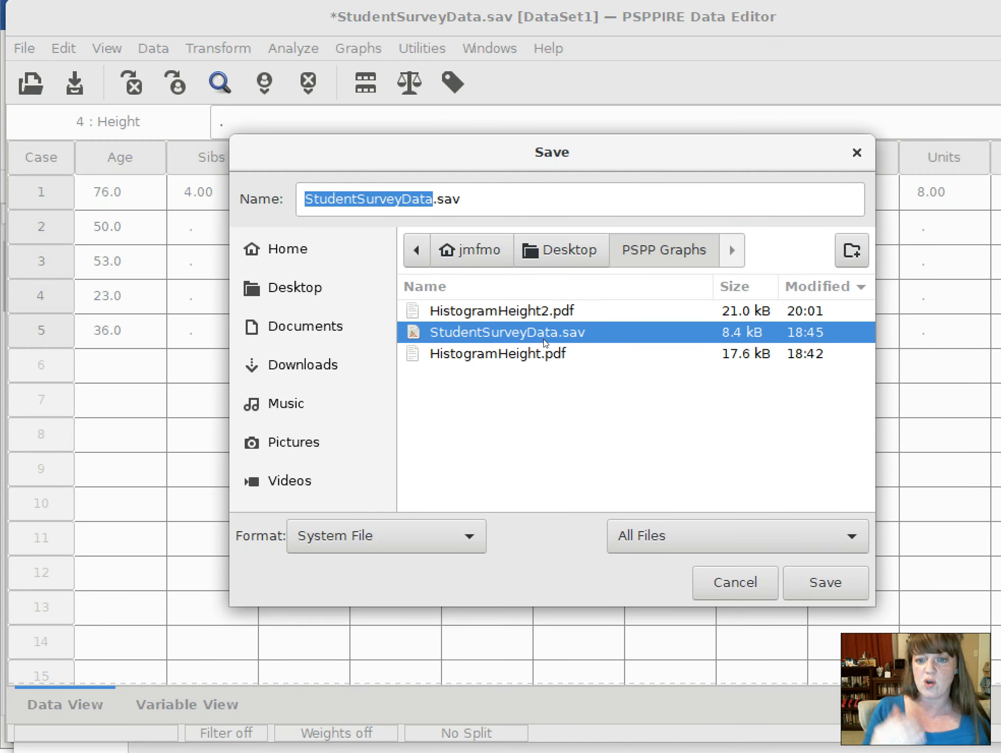
left_click(431, 206)
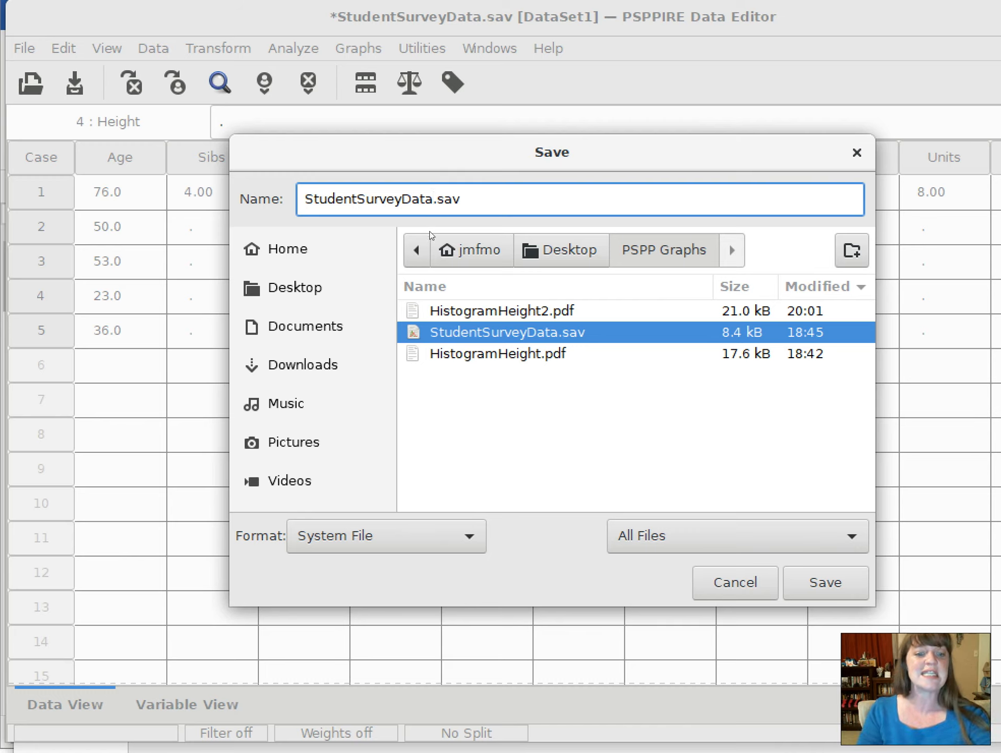
type("2")
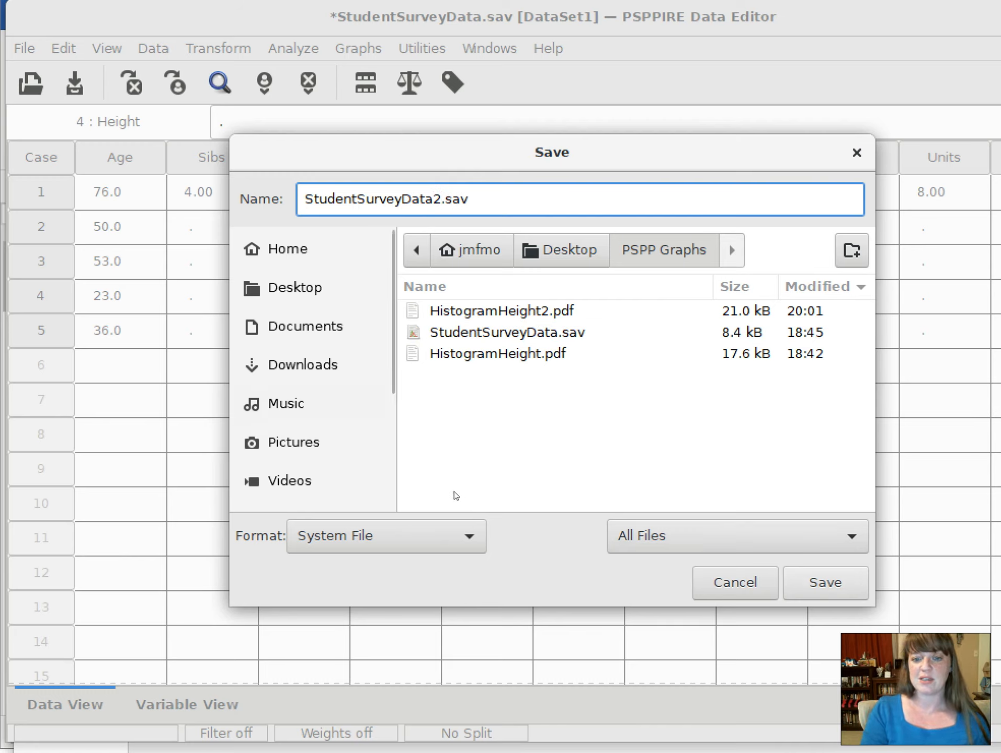
left_click(820, 582)
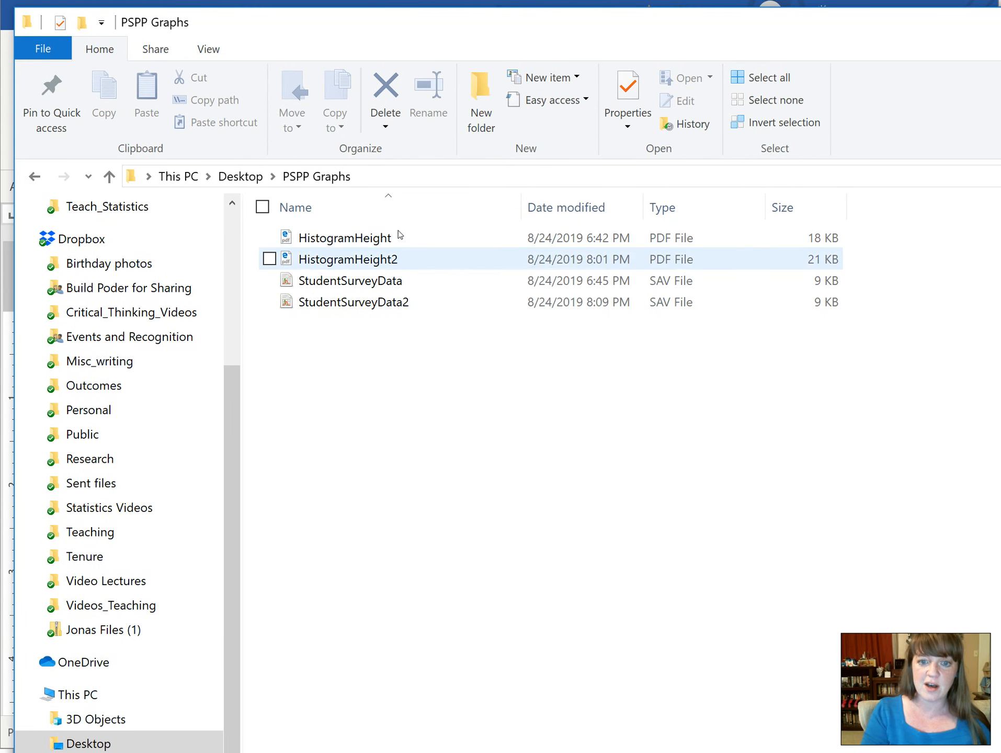
Open the saved StudentSurveyData2 file from the PSPP Graphs folder in File Explorer and show its case data.
double_click(396, 306)
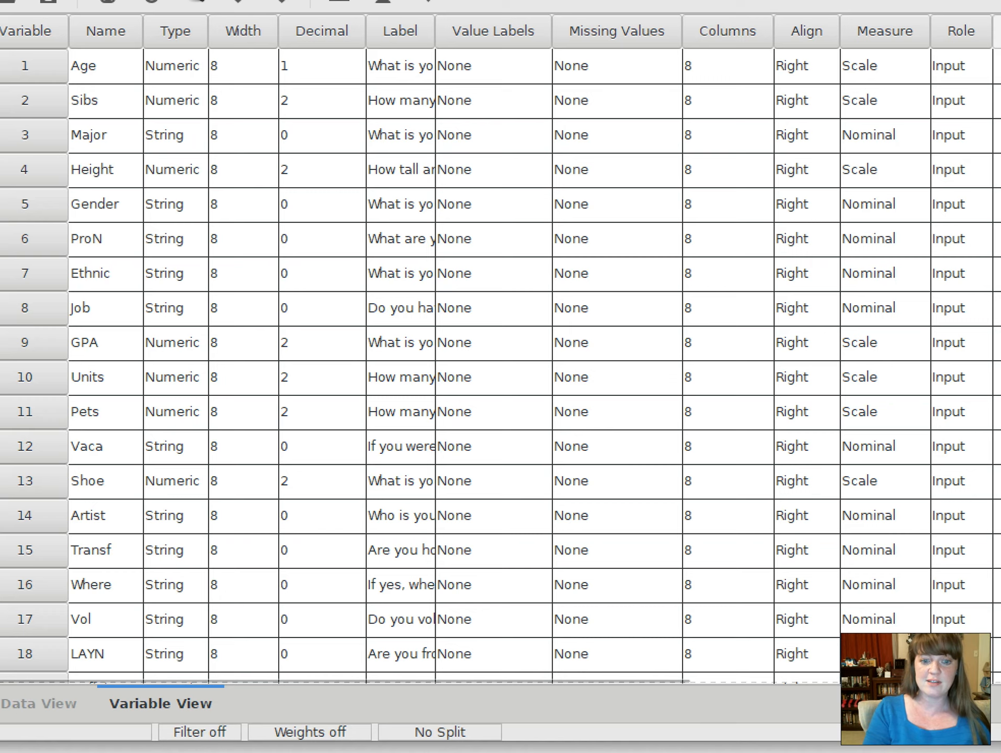
left_click(30, 705)
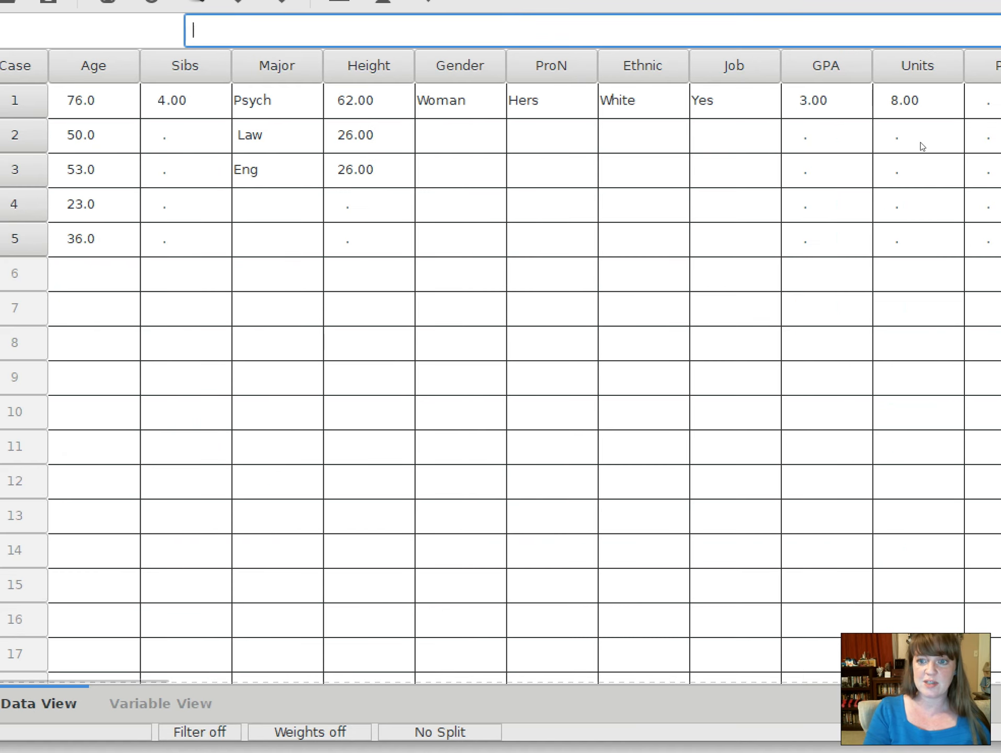